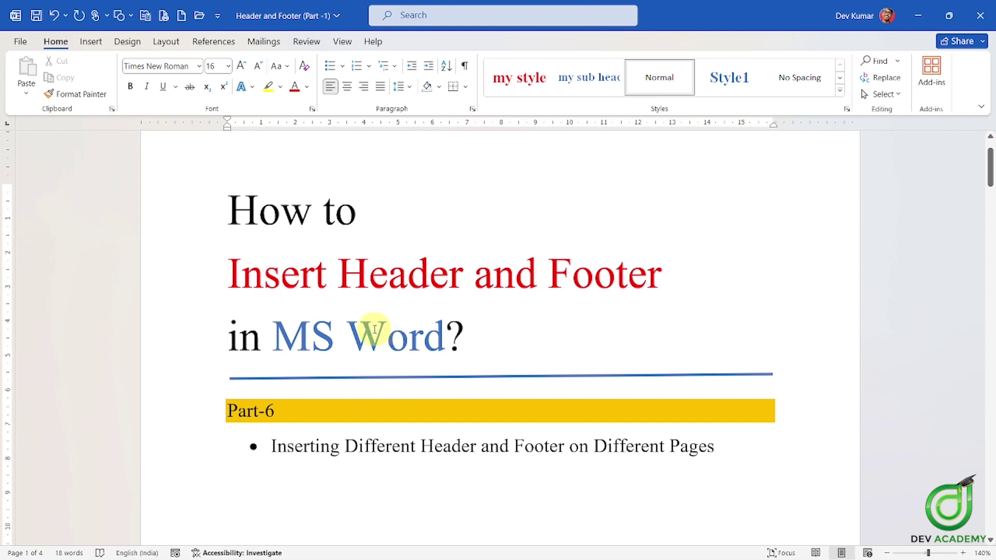
# Scroll up and down through the tutorial document to review its pages
pyautogui.scroll(1, 513, 218)
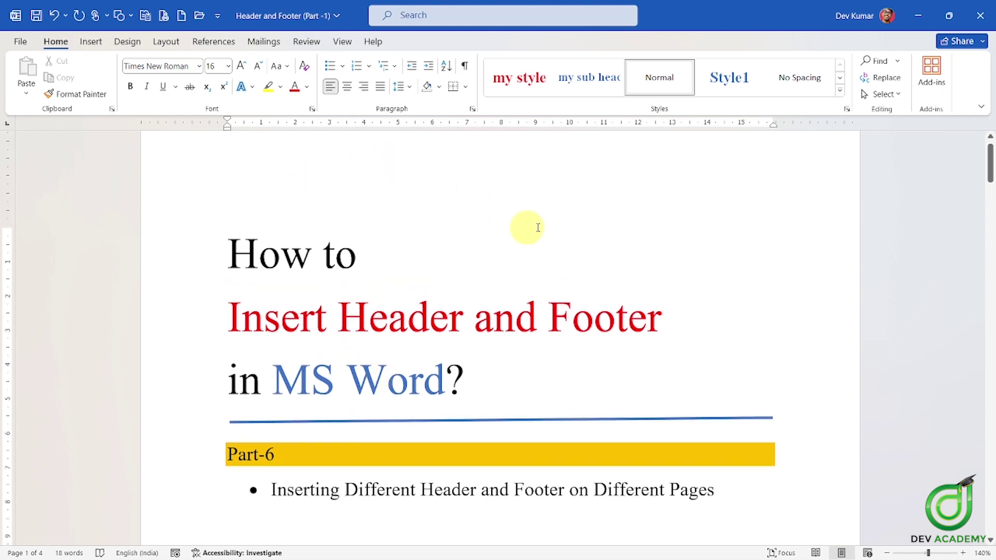
pyautogui.scroll(1, 519, 229)
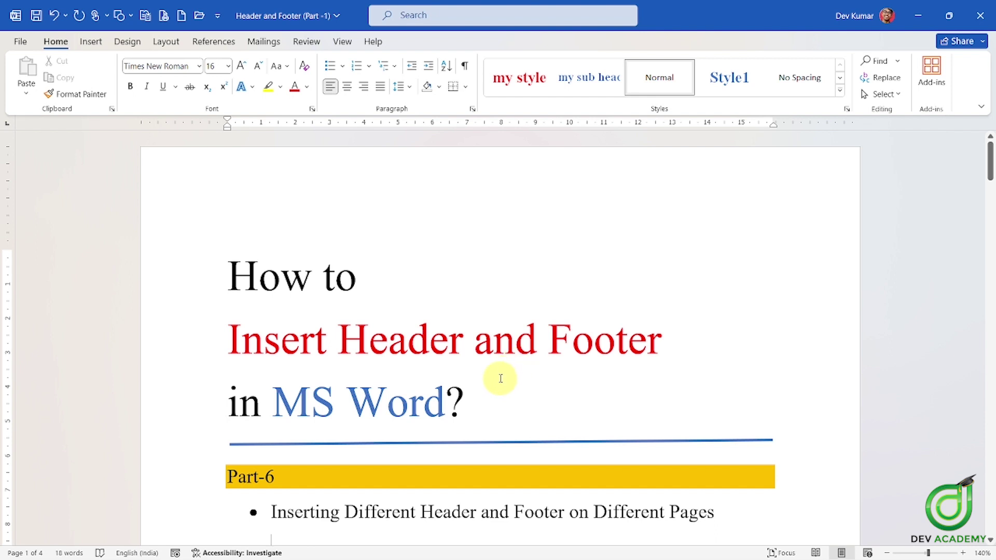
pyautogui.scroll(-1, 482, 395)
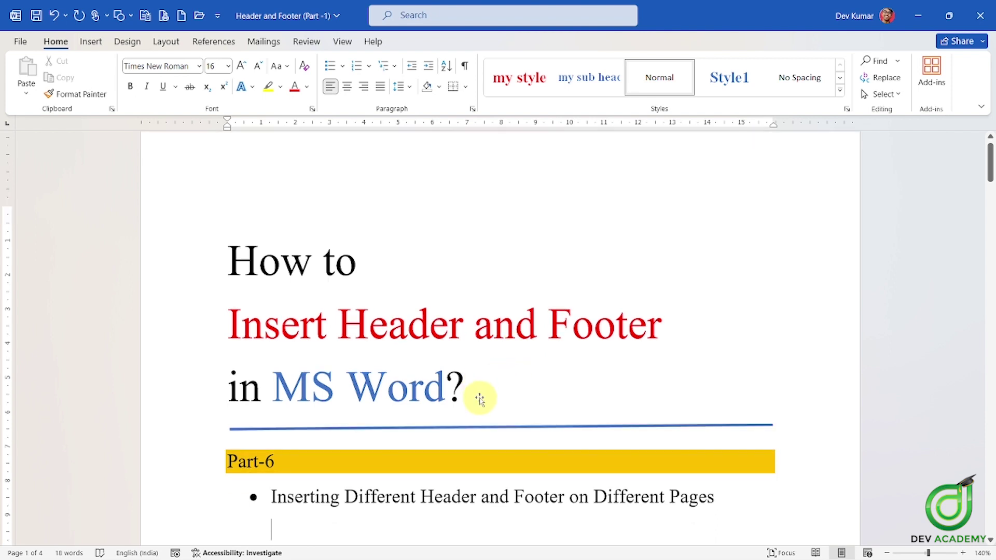
pyautogui.scroll(-1, 475, 405)
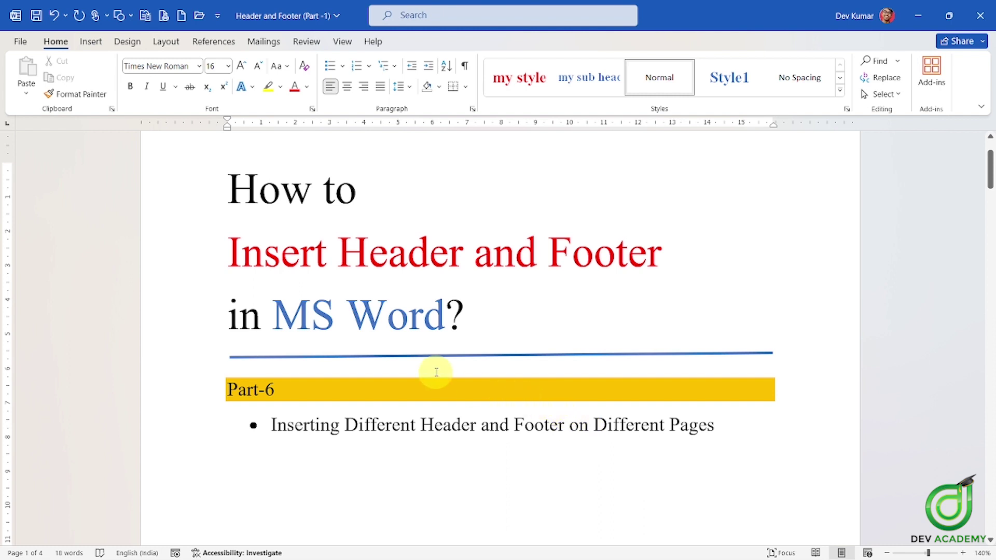
pyautogui.scroll(3, 436, 374)
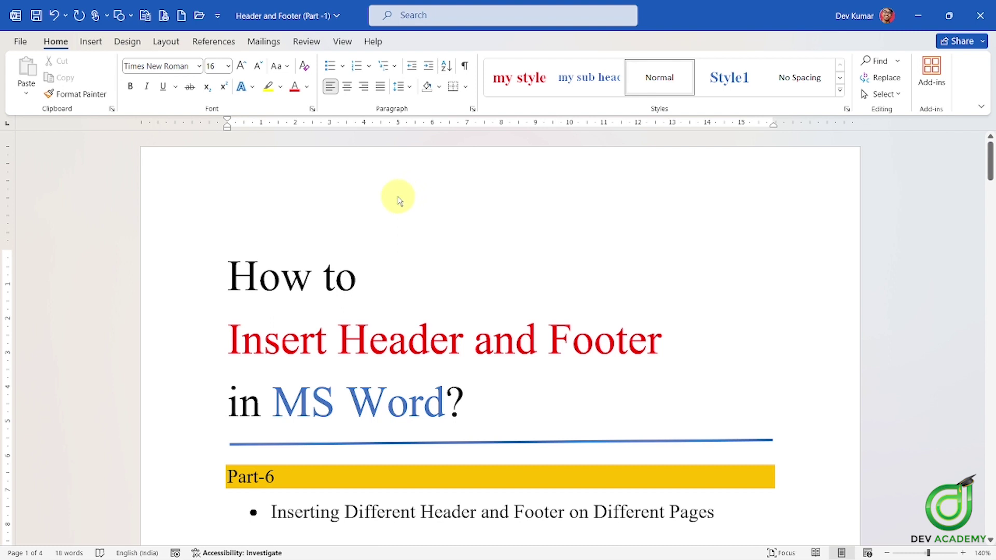
pyautogui.scroll(-5, 480, 180)
pyautogui.scroll(-5, 514, 285)
pyautogui.scroll(-3, 516, 285)
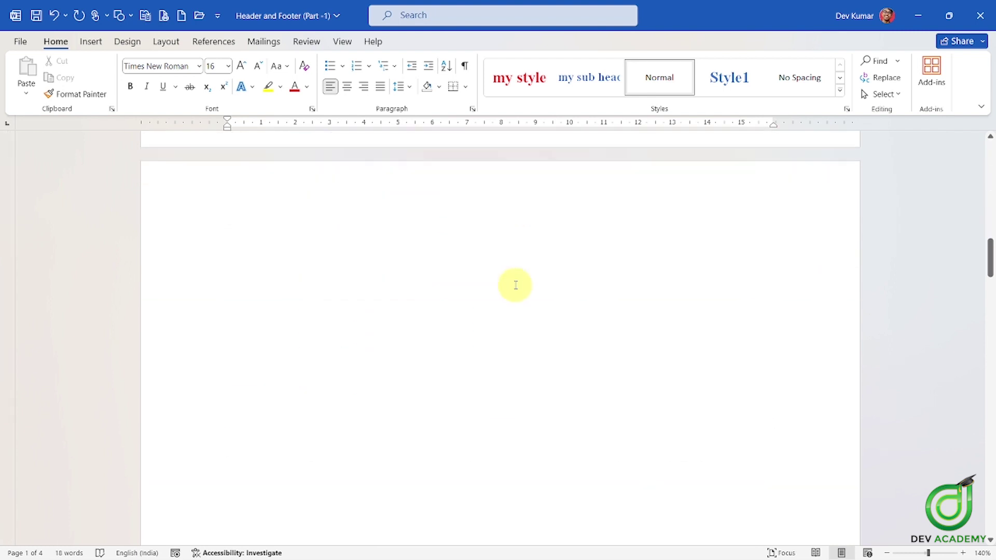
pyautogui.scroll(-2, 516, 285)
pyautogui.scroll(3, 515, 285)
pyautogui.scroll(5, 516, 285)
pyautogui.scroll(5, 516, 285)
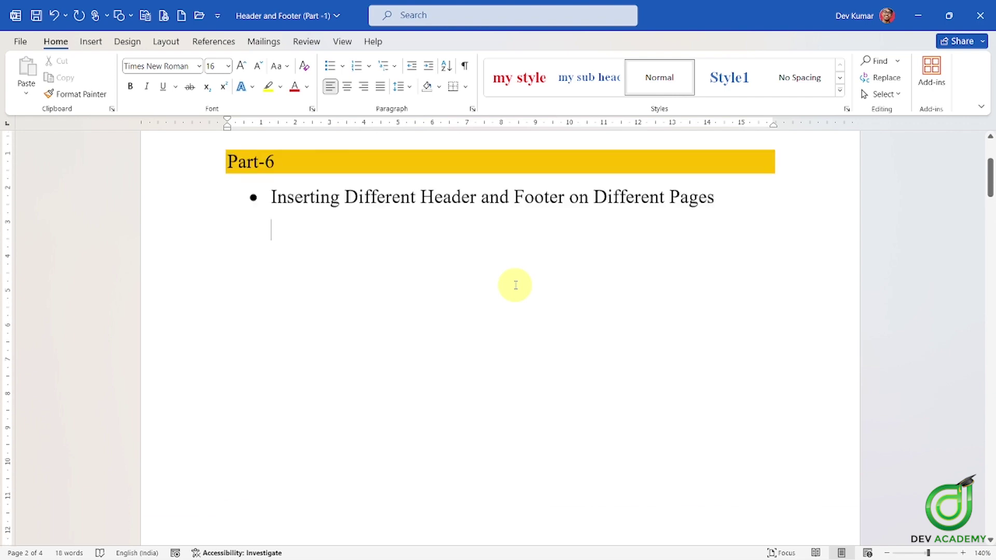
pyautogui.scroll(5, 516, 285)
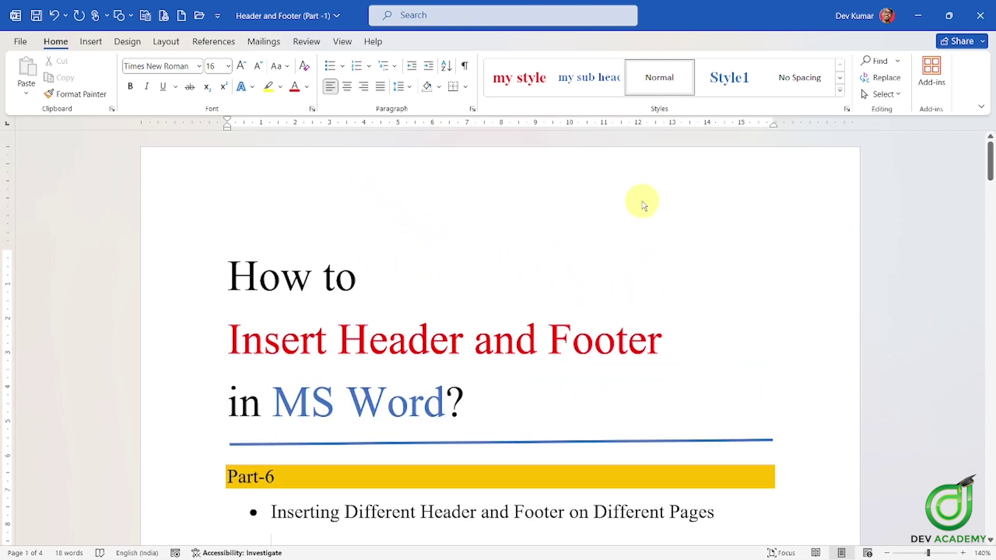
pyautogui.scroll(-3, 642, 207)
pyautogui.scroll(1, 641, 208)
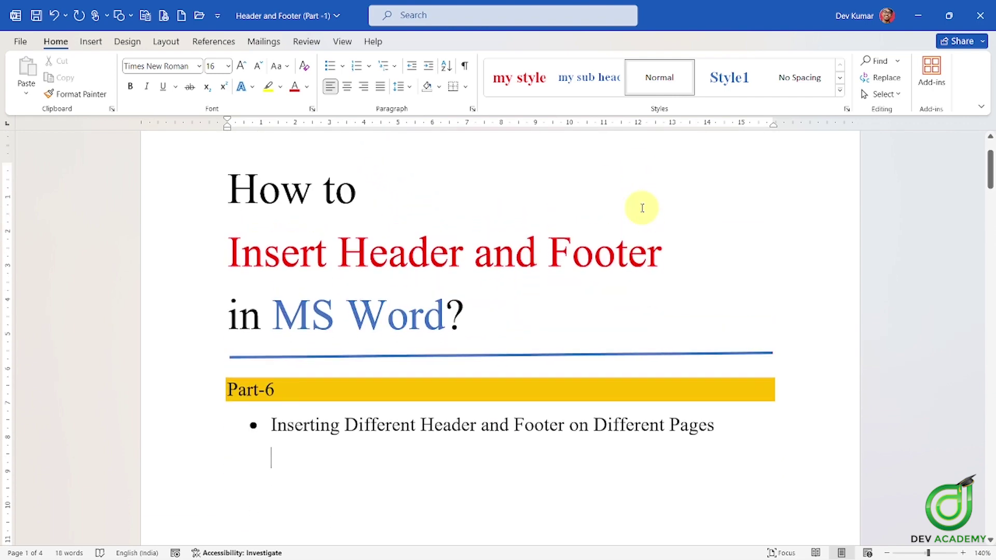
pyautogui.scroll(1, 549, 186)
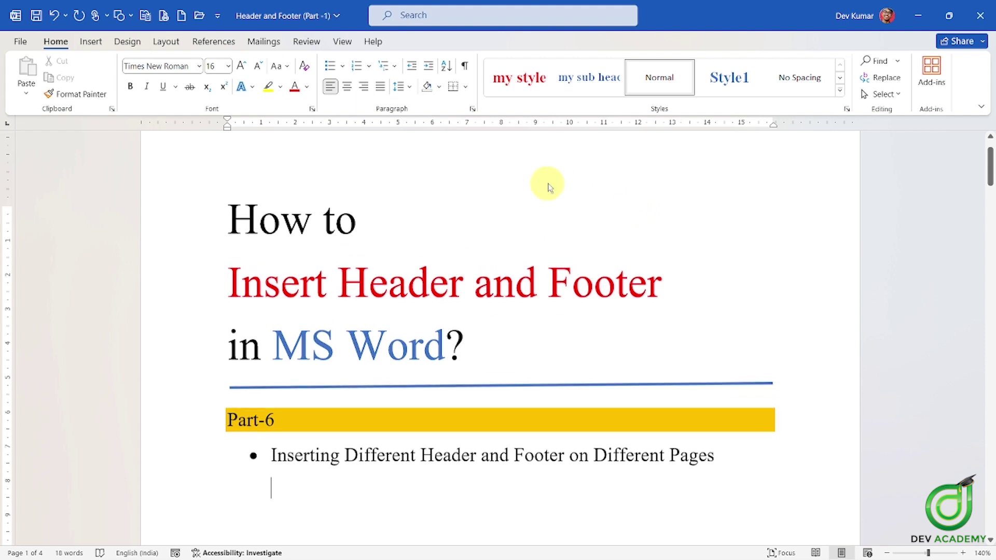
pyautogui.scroll(-1, 584, 320)
pyautogui.scroll(2, 585, 321)
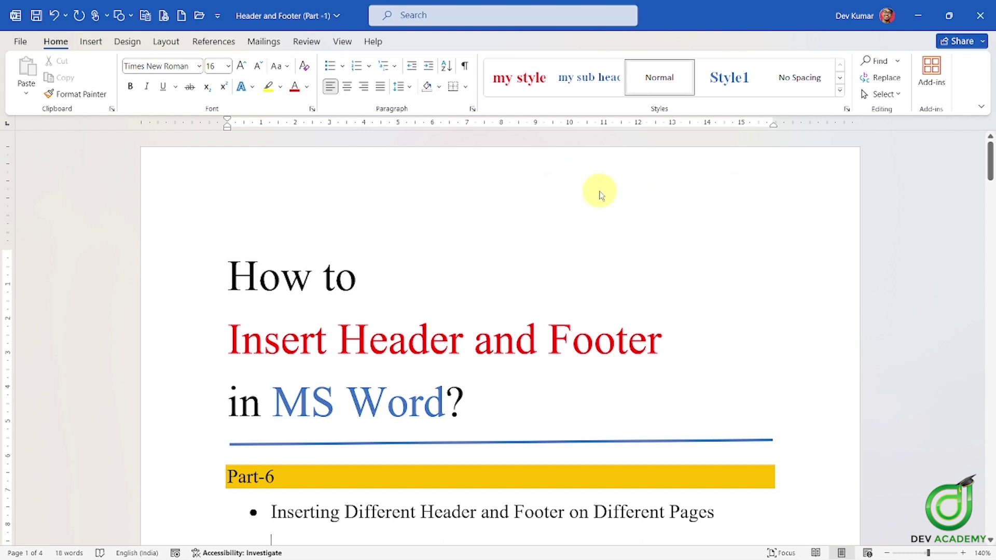
# Insert the St. Augustine High School logo picture into the page 1 header
pyautogui.doubleClick(500, 167)
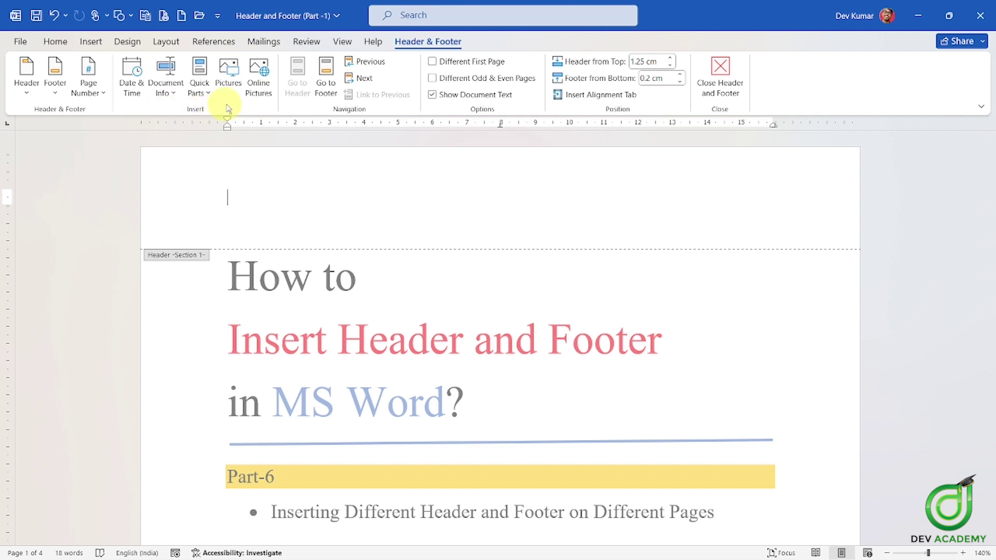
pyautogui.click(229, 73)
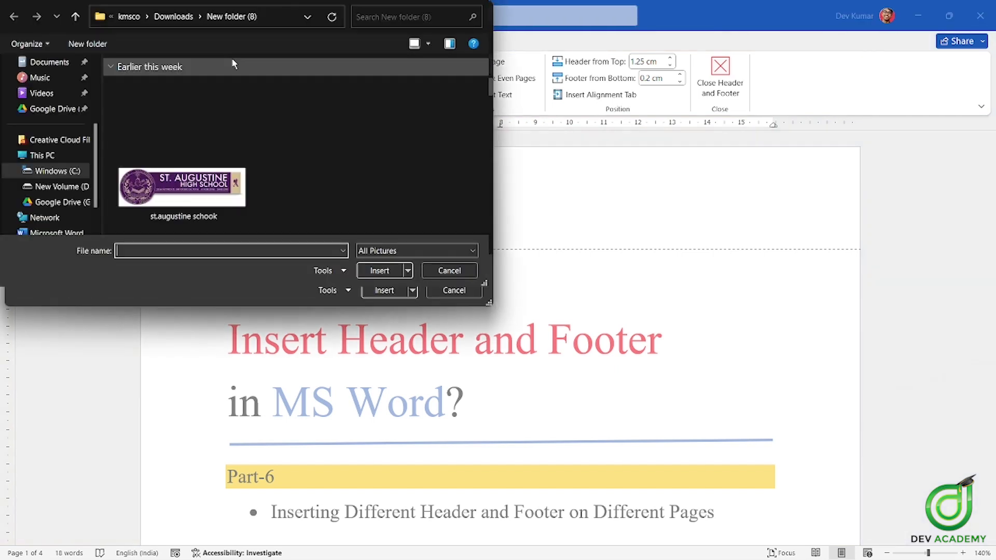
pyautogui.click(214, 171)
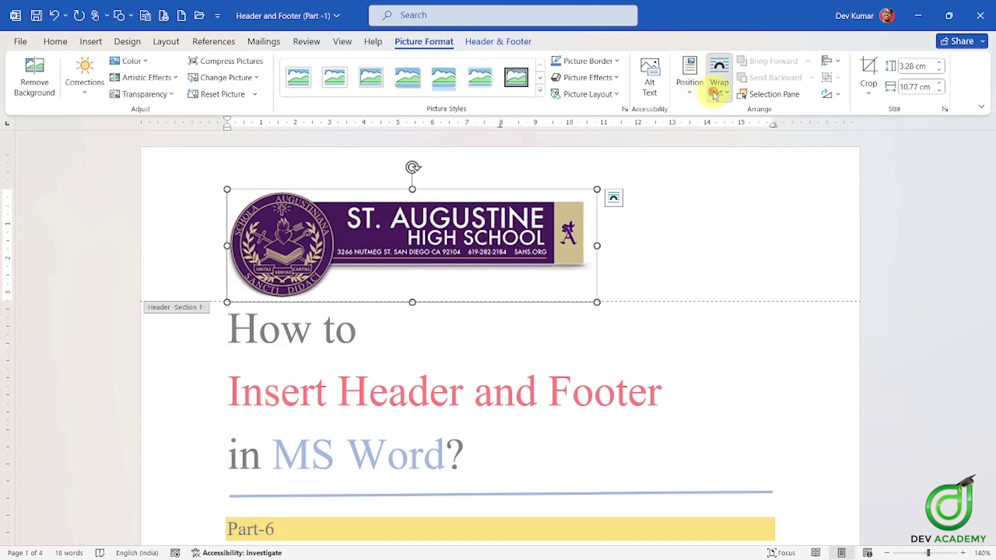
pyautogui.click(715, 96)
# Give the logo square text wrapping, shrink it, centre it, and reduce the top margin
pyautogui.click(737, 149)
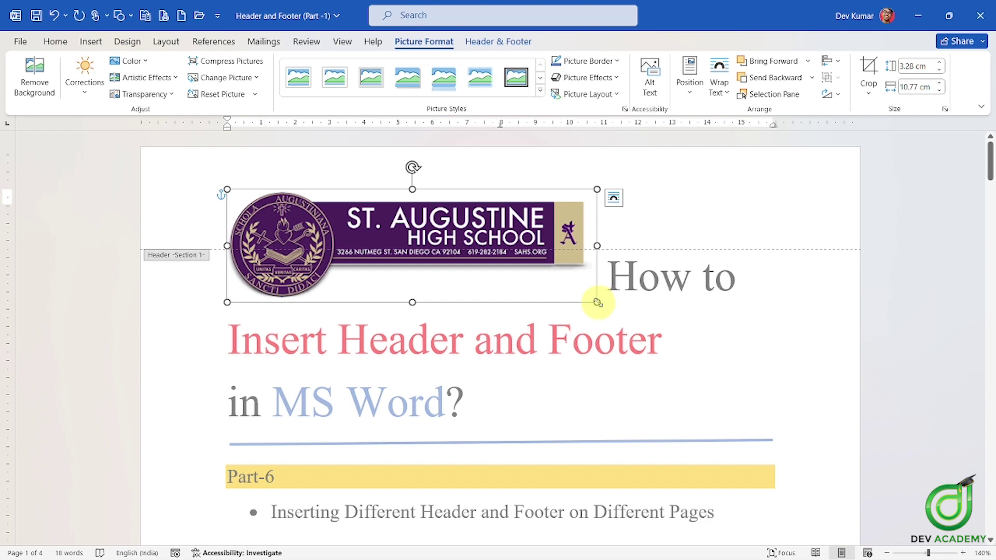
pyautogui.moveTo(598, 303); pyautogui.dragTo(422, 196)
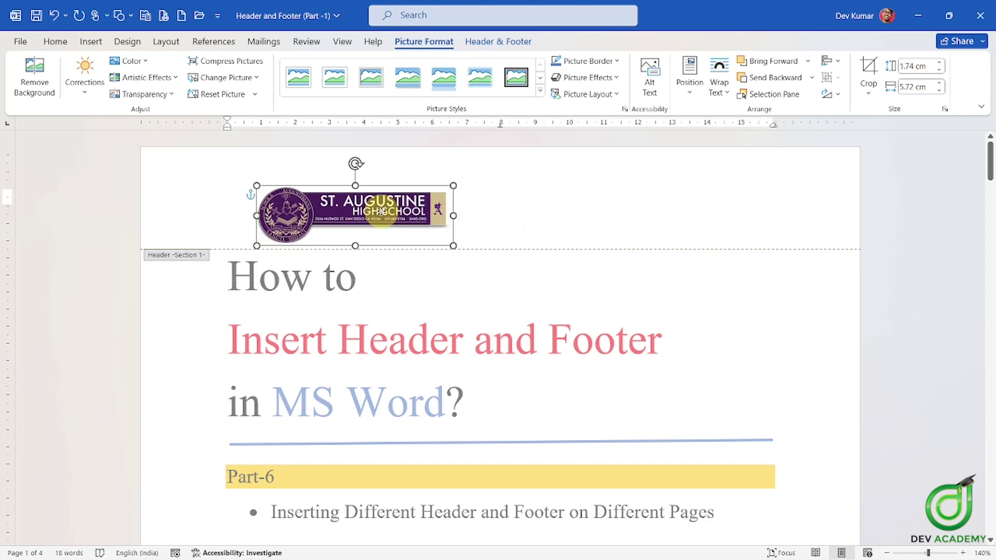
pyautogui.click(829, 62)
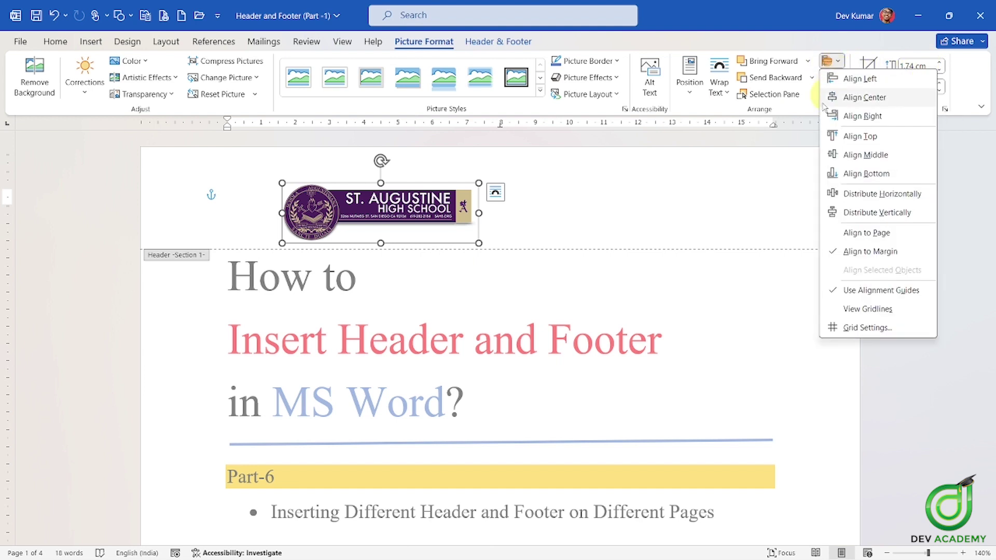
pyautogui.click(875, 98)
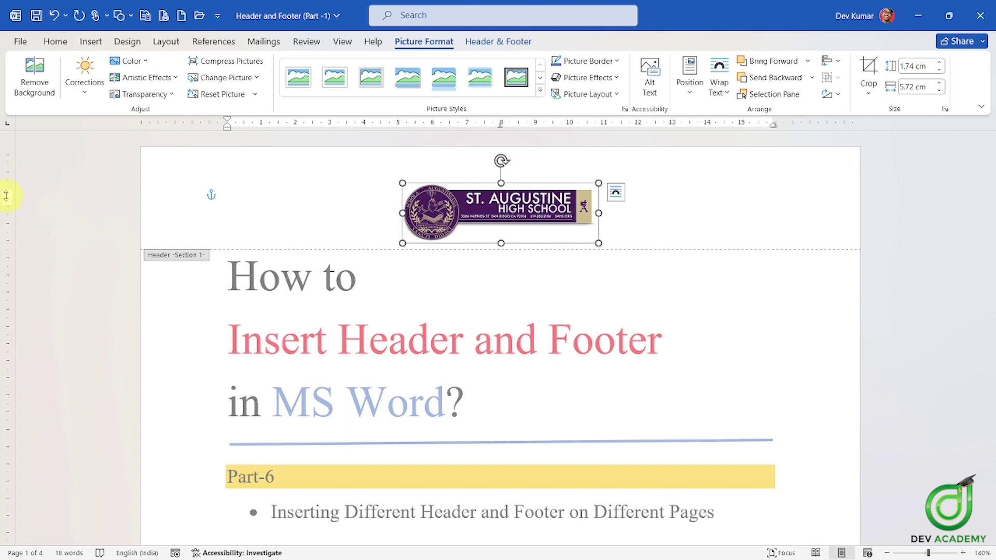
pyautogui.moveTo(7, 193); pyautogui.dragTo(9, 175)
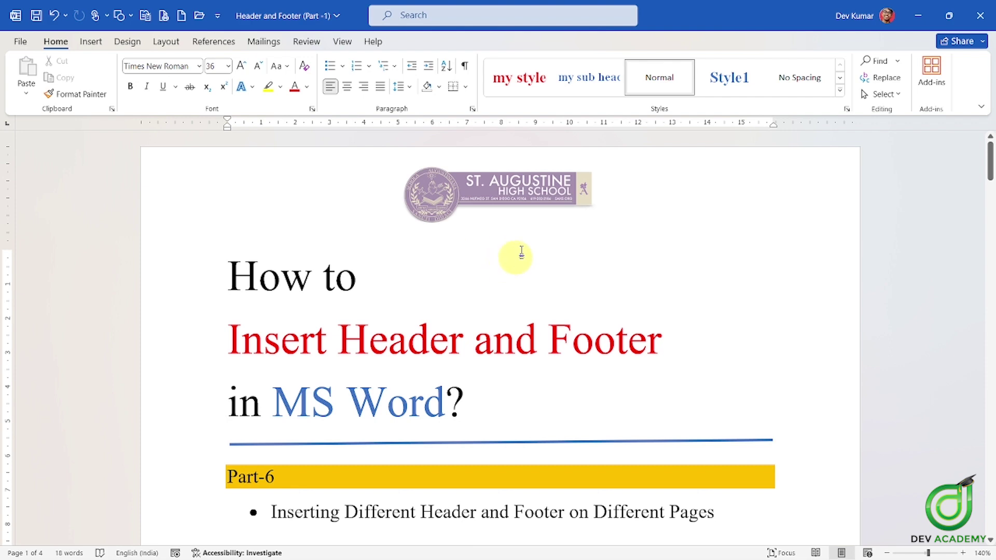
# Stretch the header logo wider on both sides into a banner, then close the header
pyautogui.doubleClick(532, 192)
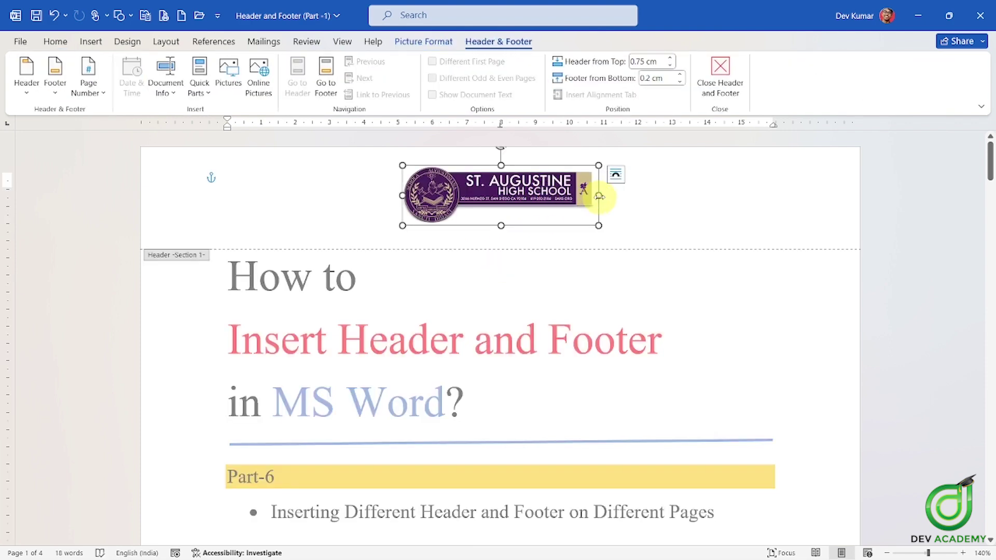
pyautogui.moveTo(599, 197); pyautogui.dragTo(708, 196)
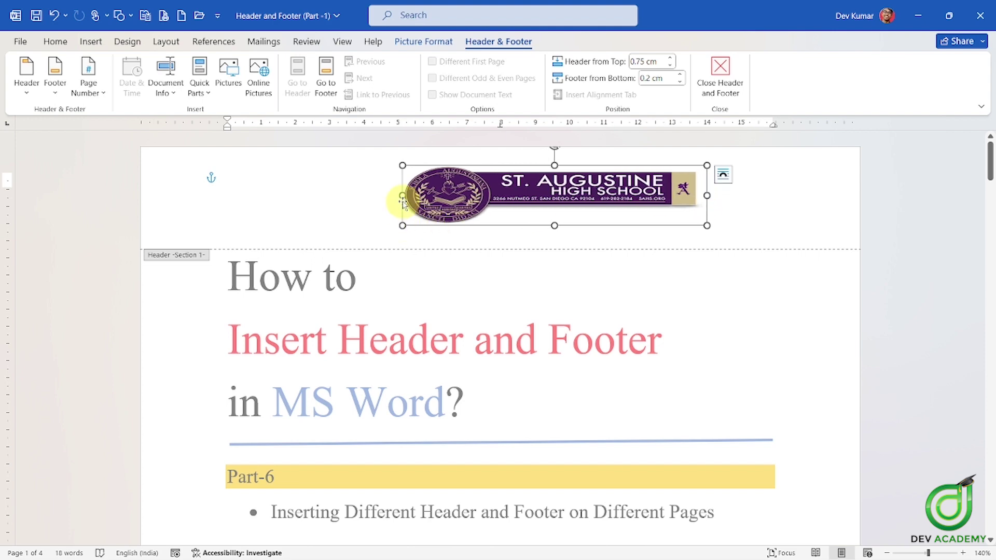
pyautogui.moveTo(403, 195); pyautogui.dragTo(319, 196)
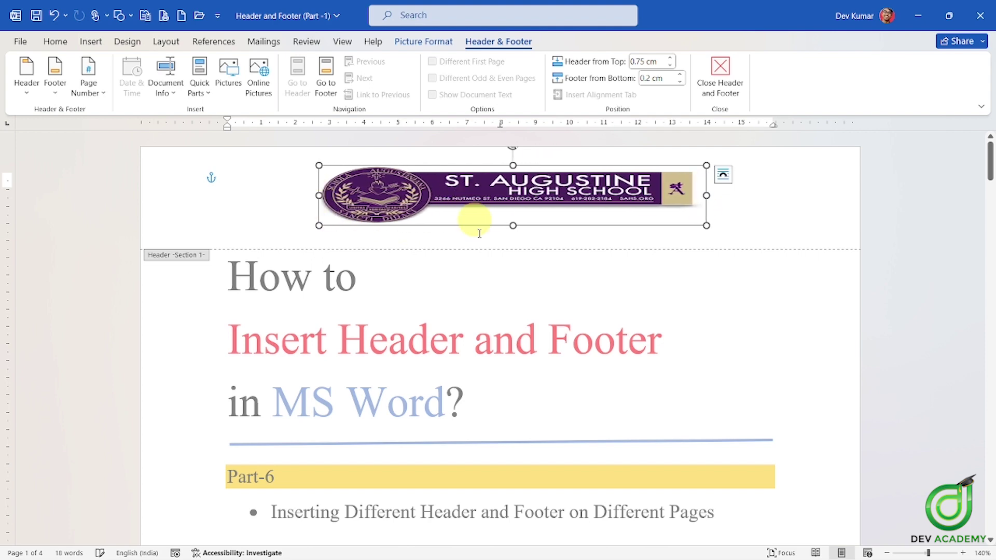
pyautogui.doubleClick(464, 286)
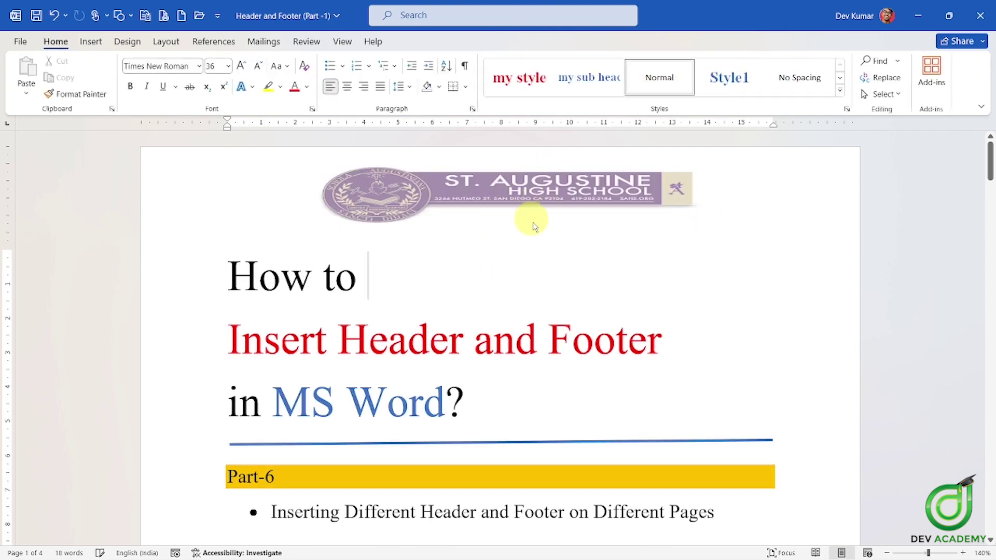
pyautogui.scroll(-4, 538, 227)
pyautogui.scroll(-5, 541, 223)
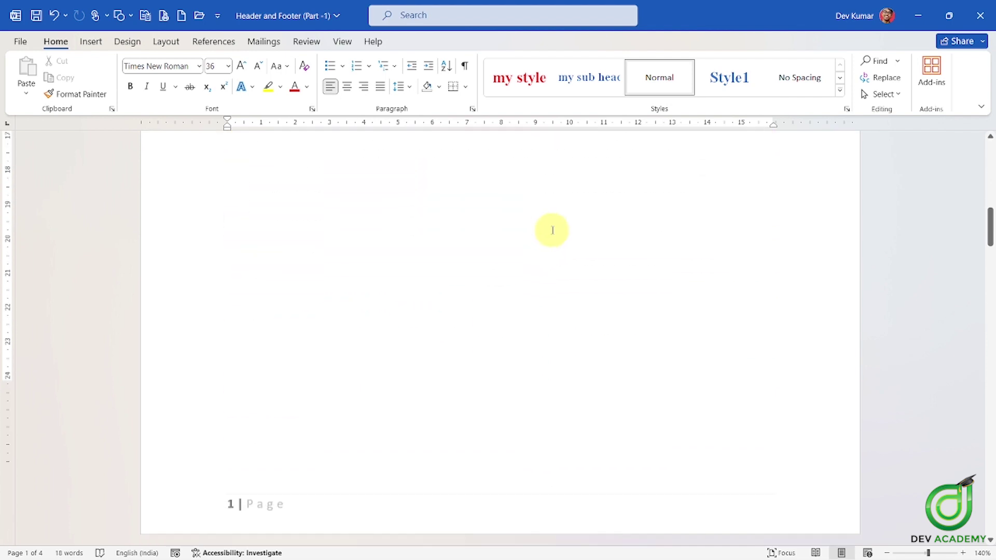
pyautogui.scroll(-3, 549, 230)
pyautogui.scroll(-2, 552, 230)
pyautogui.scroll(-1, 512, 225)
pyautogui.scroll(-5, 506, 216)
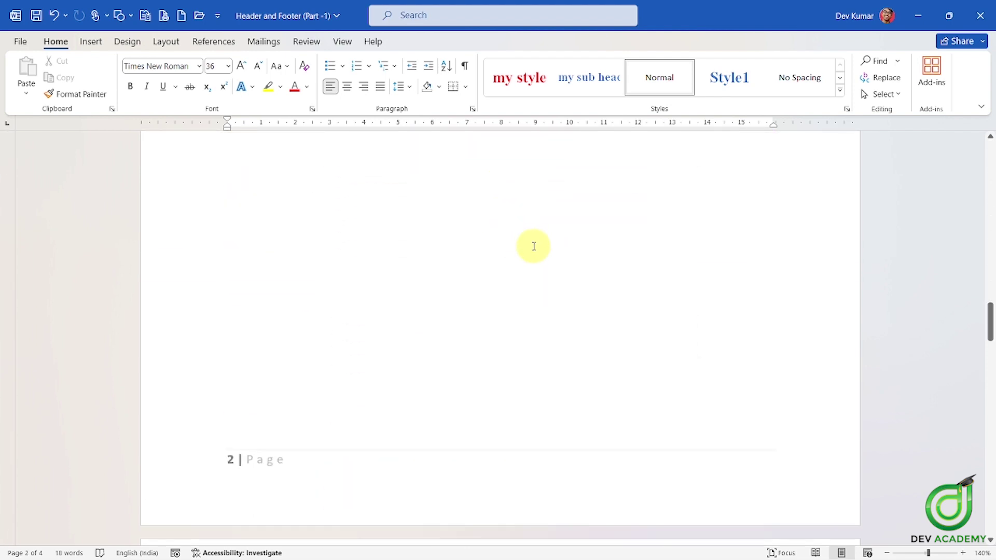
pyautogui.scroll(-3, 533, 247)
pyautogui.scroll(-1, 538, 249)
pyautogui.scroll(-5, 499, 220)
pyautogui.scroll(-3, 507, 229)
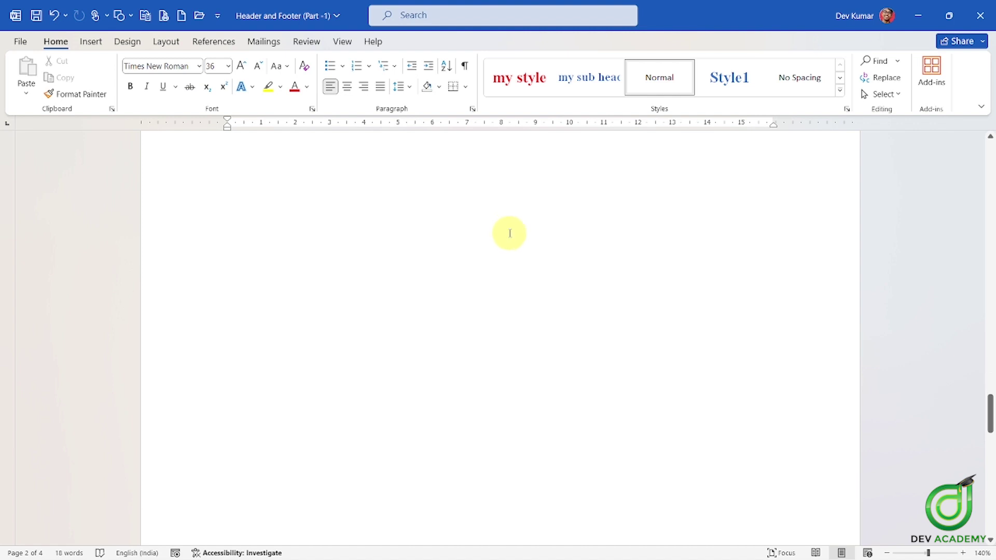
pyautogui.scroll(-3, 509, 231)
pyautogui.scroll(-2, 525, 245)
pyautogui.scroll(-1, 524, 261)
pyautogui.scroll(-4, 523, 278)
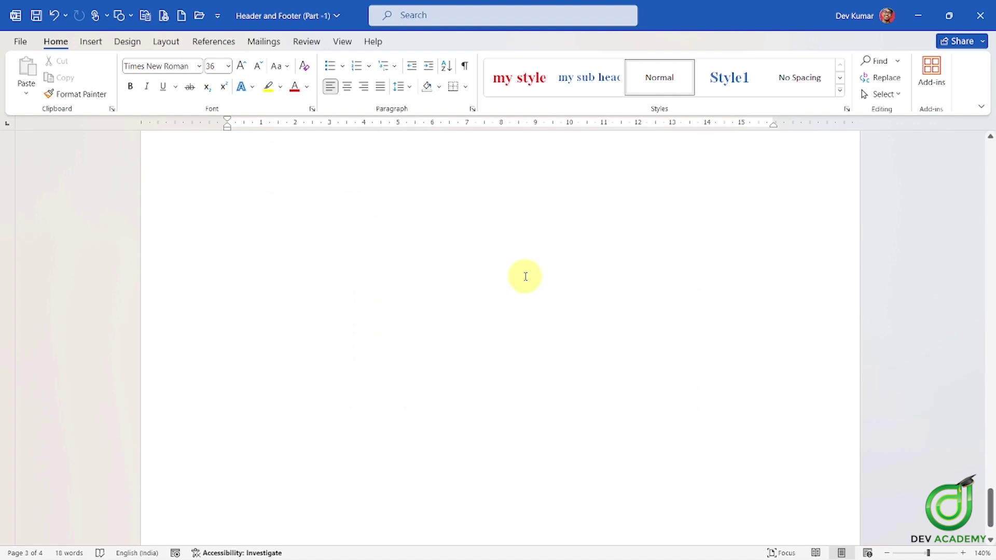
pyautogui.scroll(-4, 525, 276)
pyautogui.scroll(-5, 527, 276)
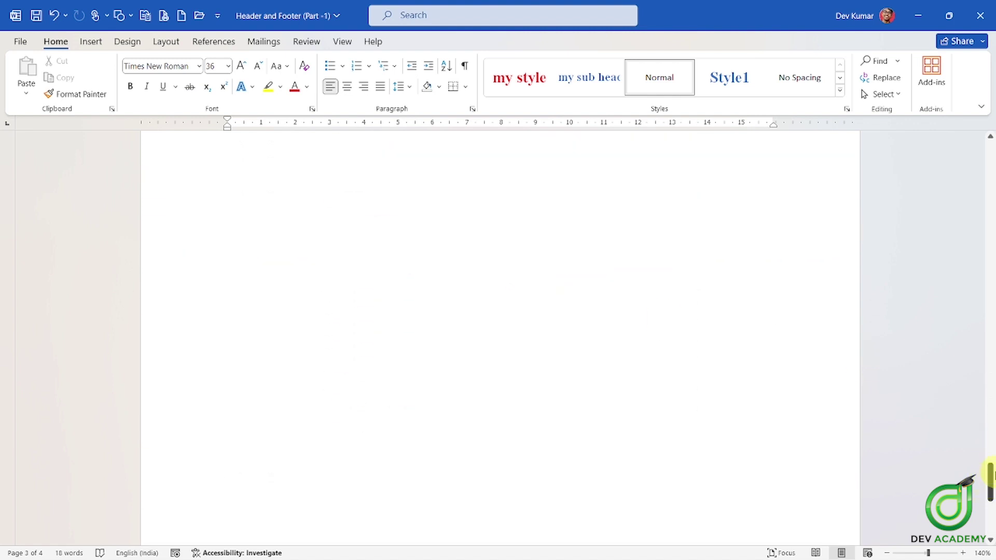
pyautogui.moveTo(991, 477); pyautogui.dragTo(985, 151)
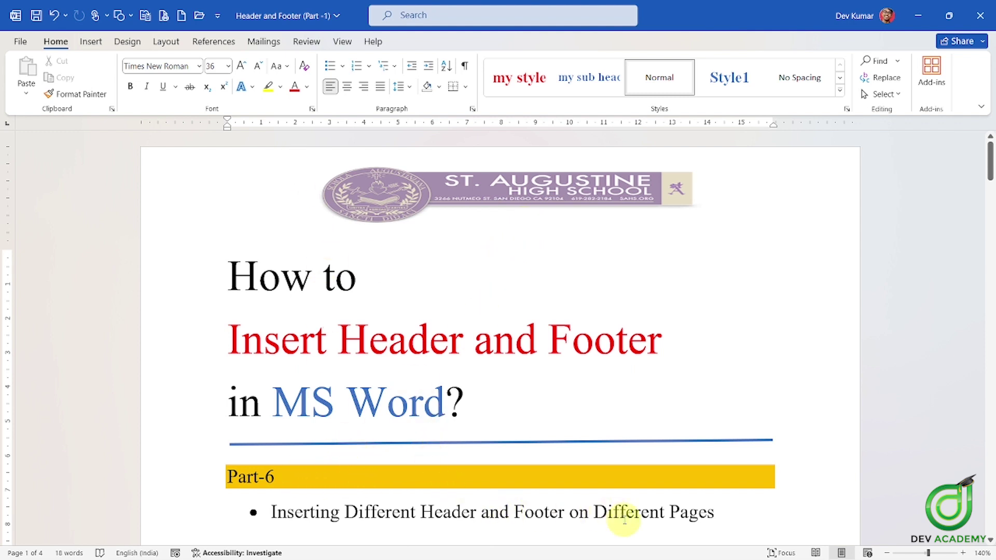
# Turn on Different First Page, leaving page 1 with its own empty header
pyautogui.doubleClick(307, 214)
pyautogui.click(299, 211)
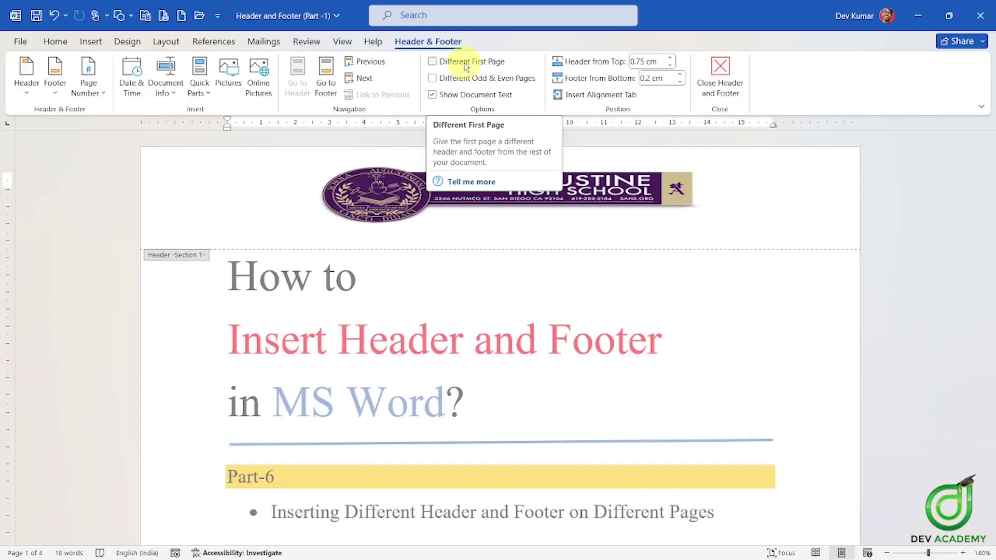
pyautogui.click(469, 62)
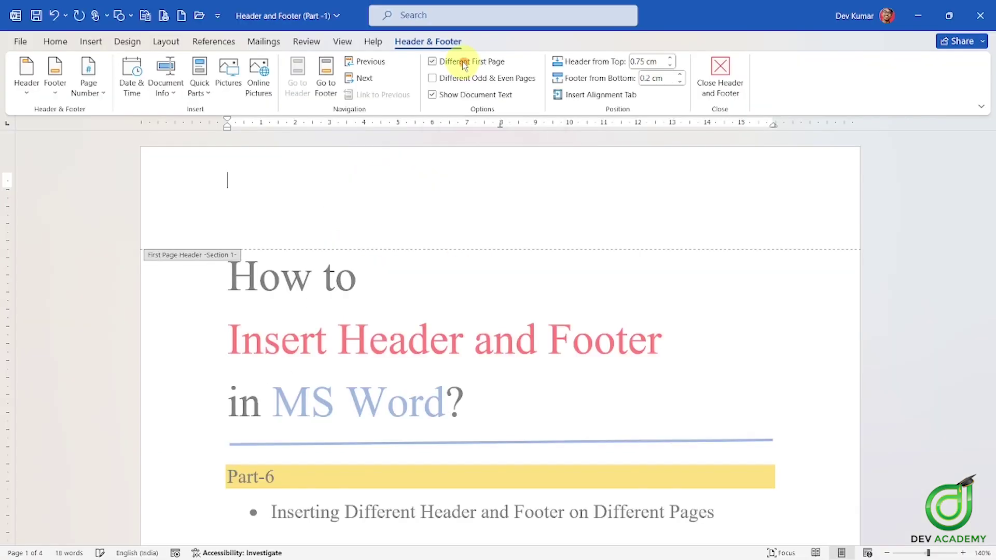
pyautogui.doubleClick(407, 283)
pyautogui.doubleClick(420, 220)
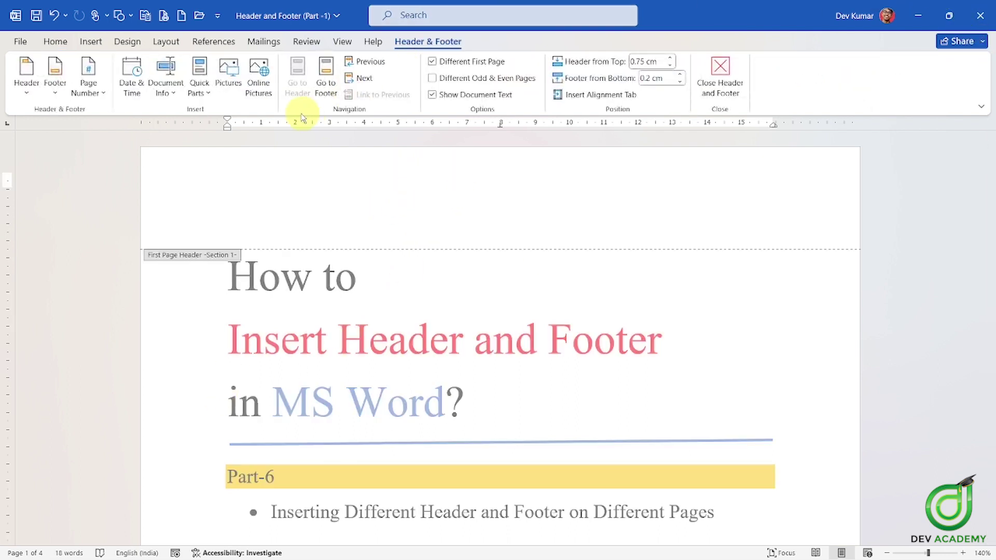
# Insert the Banded header design reading MY HEADER on page 1
pyautogui.click(23, 86)
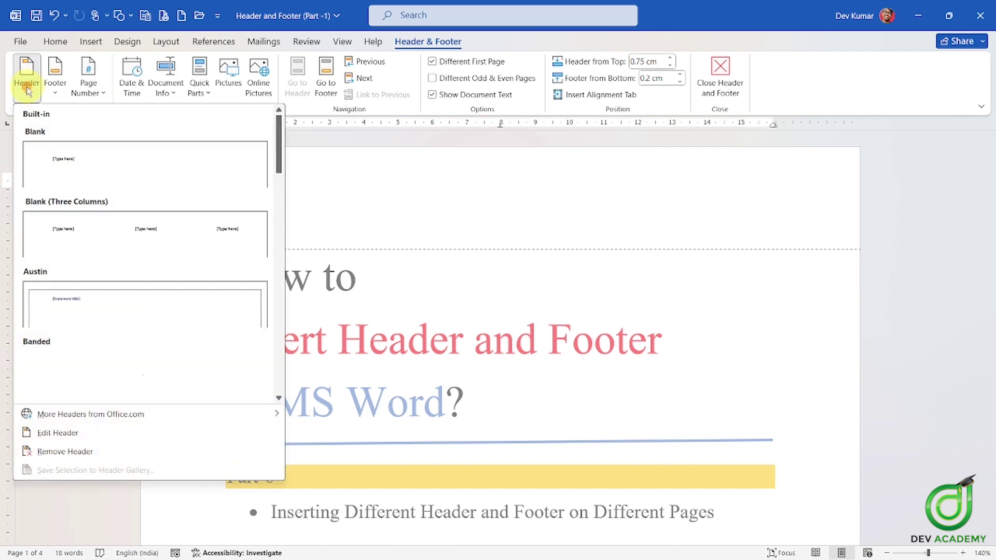
pyautogui.scroll(-3, 99, 293)
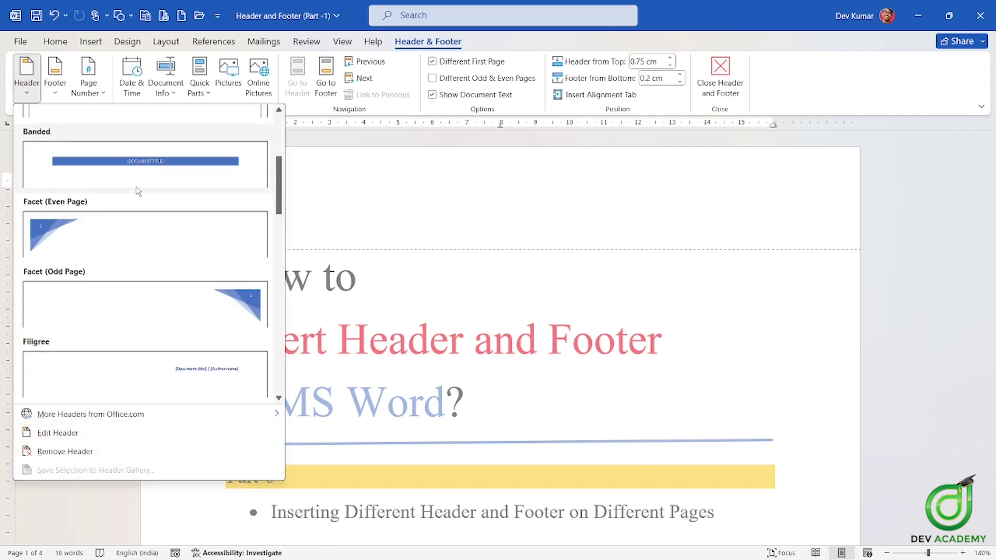
pyautogui.click(138, 182)
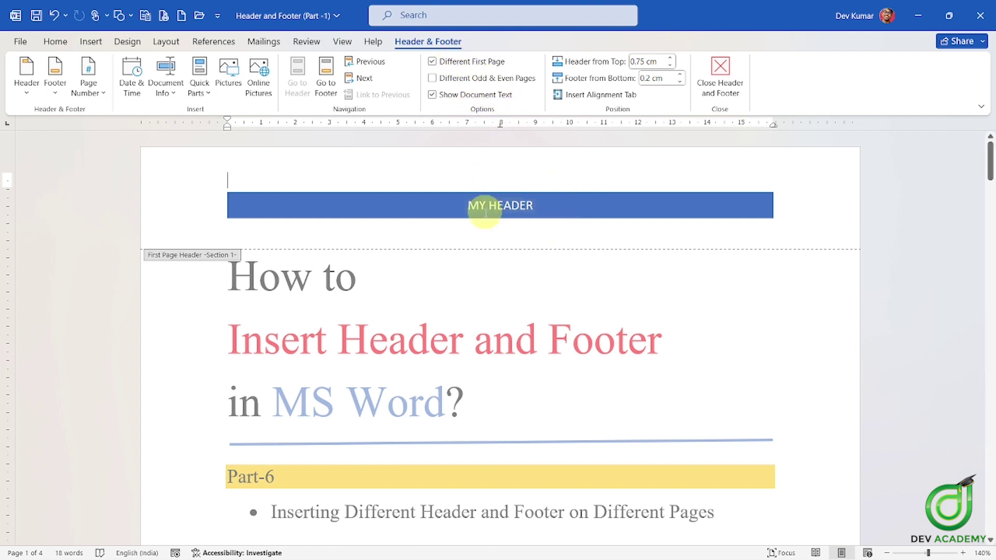
pyautogui.doubleClick(494, 276)
pyautogui.scroll(-5, 506, 272)
# Reopen the page 1 header and check its footer before returning to the header
pyautogui.scroll(5, 507, 270)
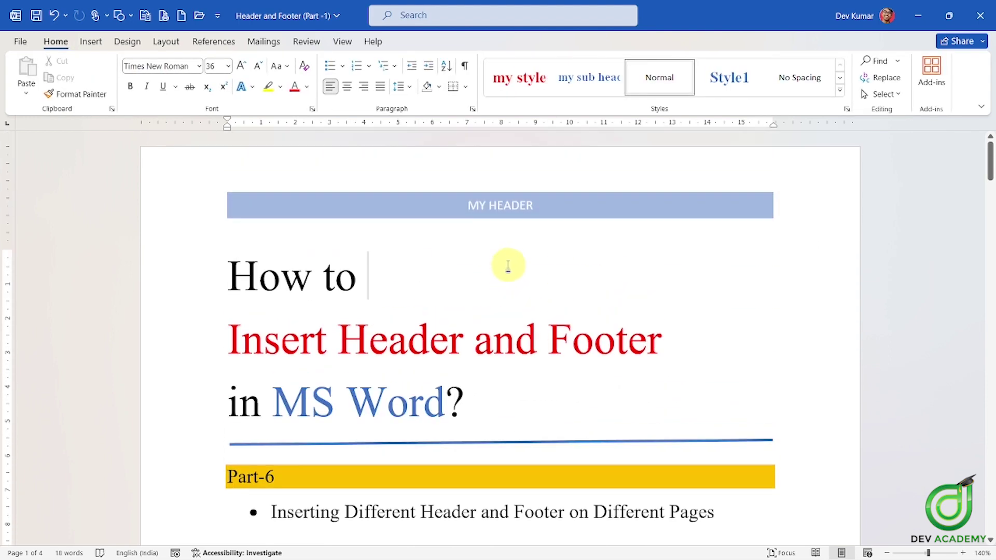
pyautogui.doubleClick(529, 175)
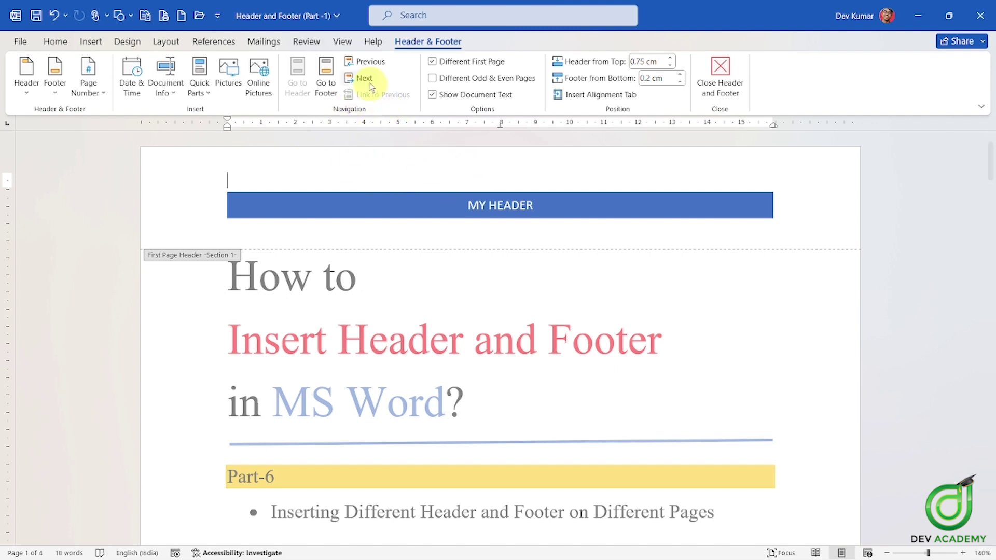
pyautogui.click(326, 88)
pyautogui.click(307, 80)
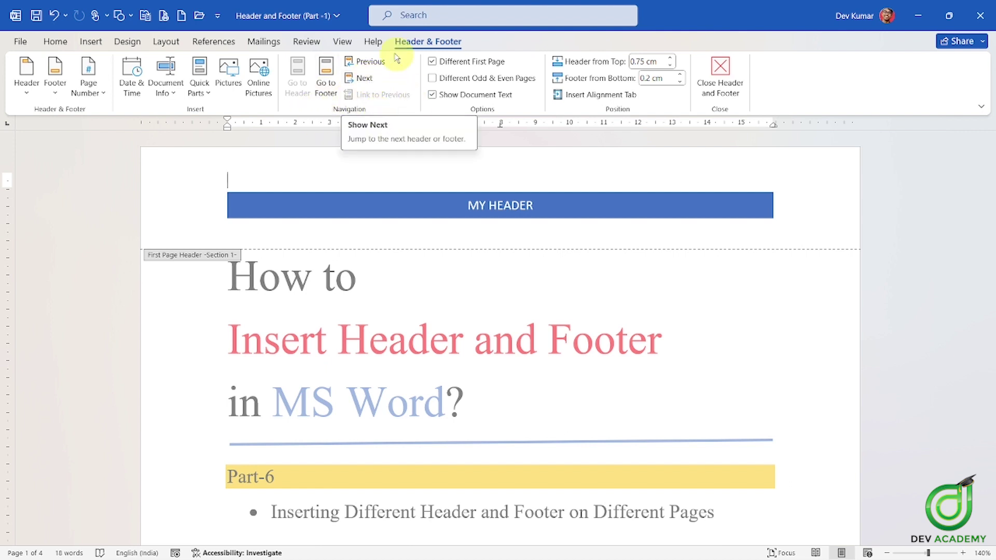
# Review the Section 2 school-logo header, then close and reopen header editing
pyautogui.click(363, 80)
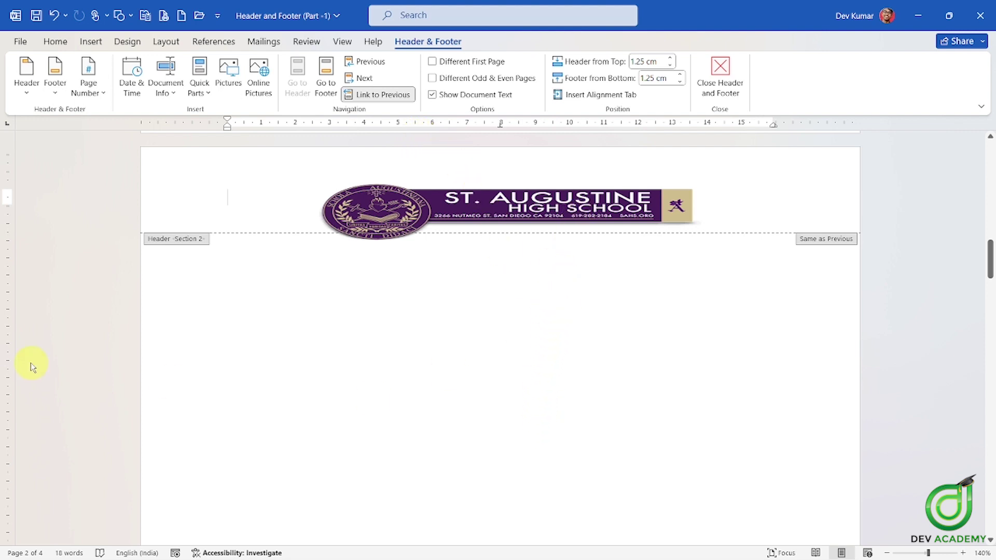
pyautogui.scroll(-10, 363, 160)
pyautogui.scroll(-3, 475, 232)
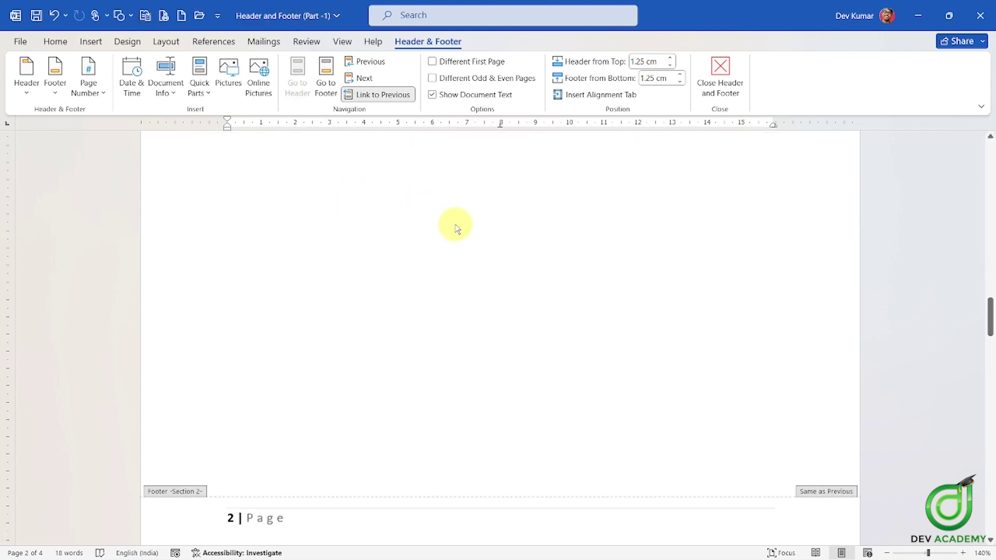
pyautogui.scroll(-5, 468, 225)
pyautogui.scroll(5, 474, 226)
pyautogui.scroll(3, 498, 196)
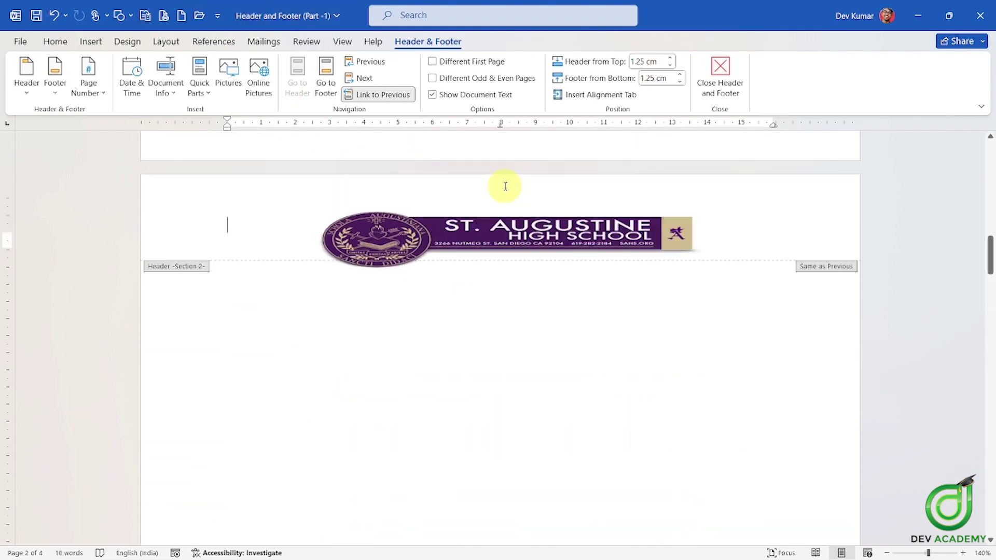
pyautogui.scroll(3, 507, 187)
pyautogui.scroll(5, 523, 184)
pyautogui.scroll(5, 527, 185)
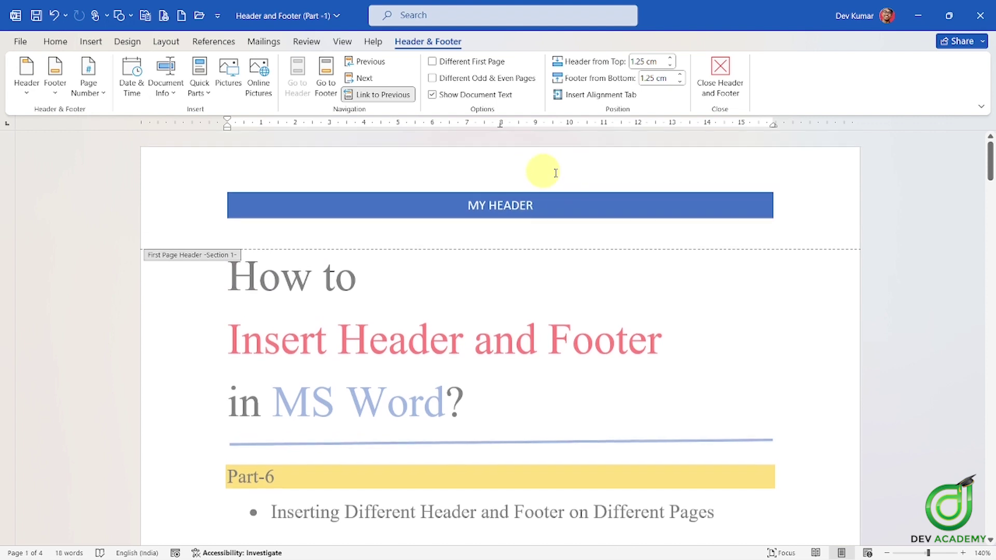
pyautogui.doubleClick(519, 270)
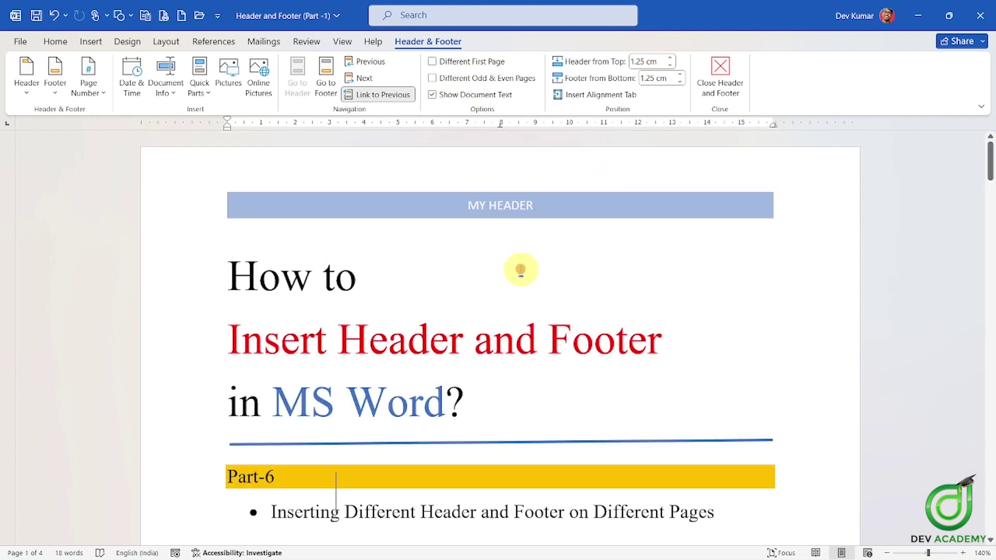
pyautogui.doubleClick(508, 203)
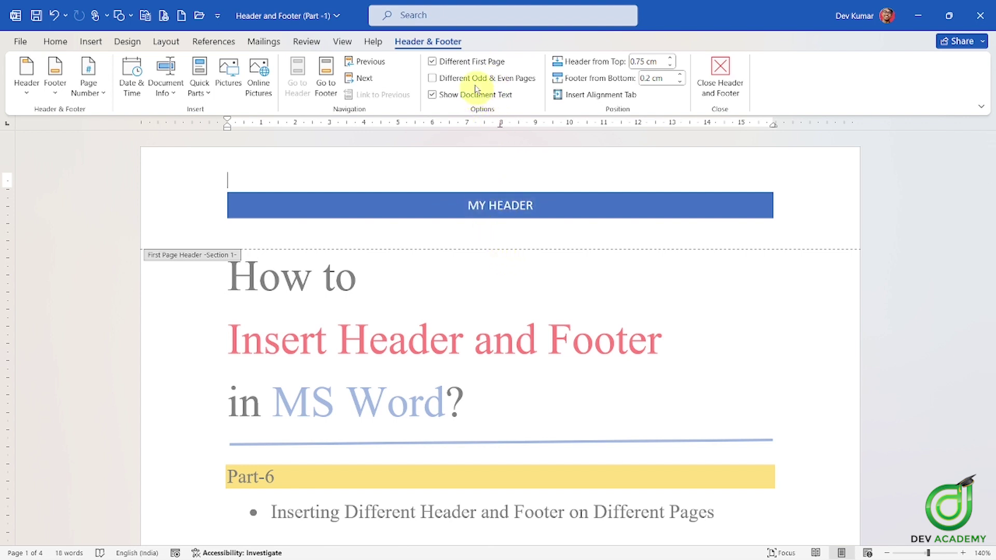
# Turn off Different First Page so page 1 shows the school-logo header again
pyautogui.click(432, 61)
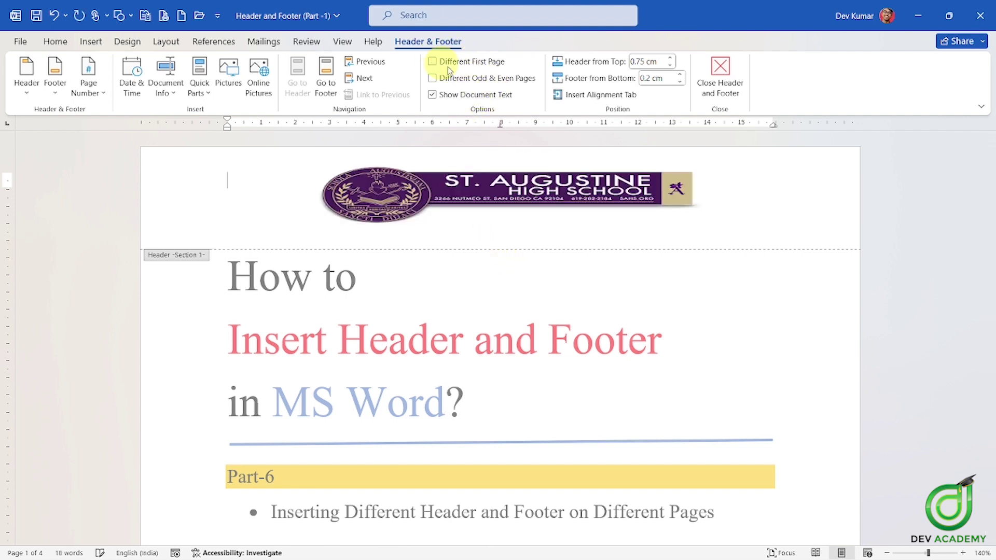
pyautogui.scroll(-20, 529, 289)
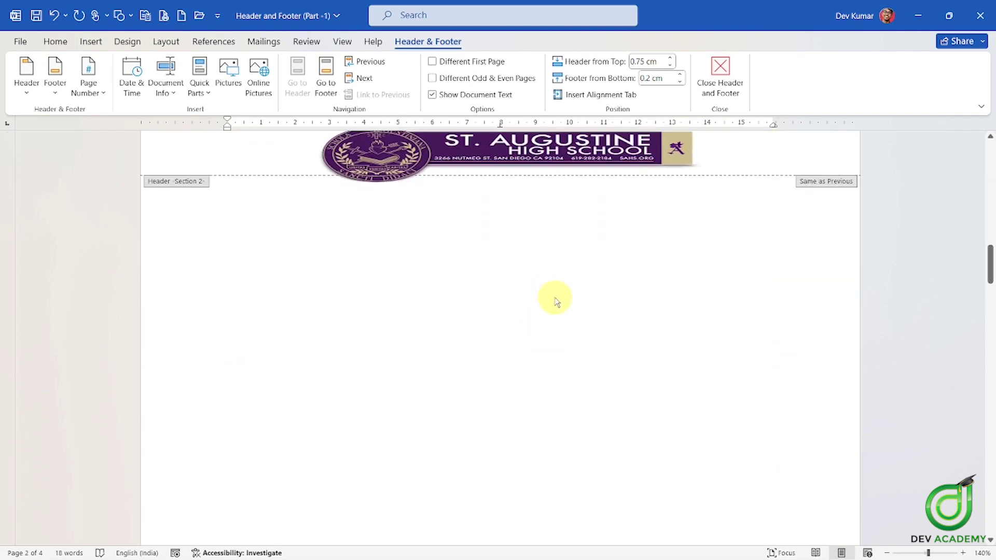
pyautogui.scroll(5, 570, 249)
pyautogui.scroll(5, 573, 241)
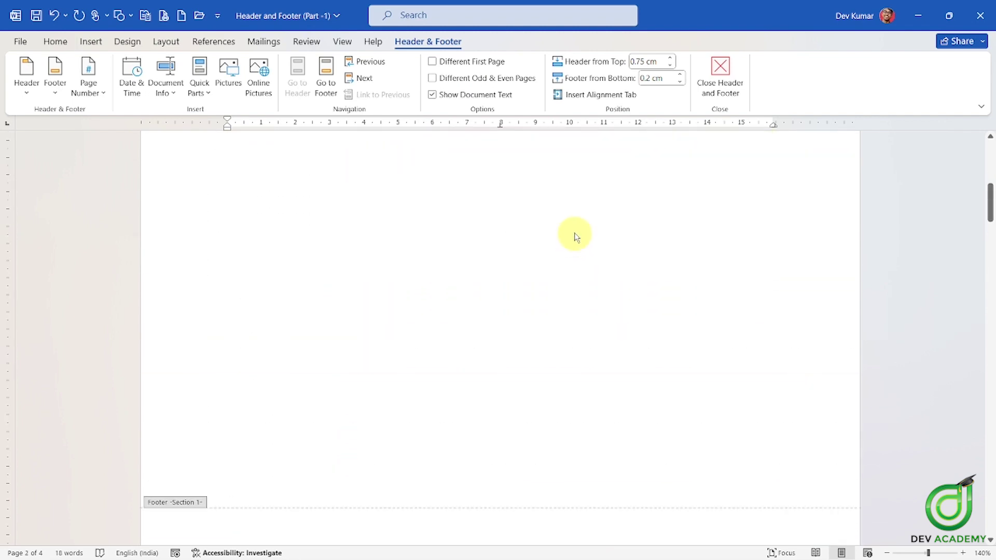
pyautogui.scroll(5, 573, 234)
pyautogui.scroll(3, 573, 223)
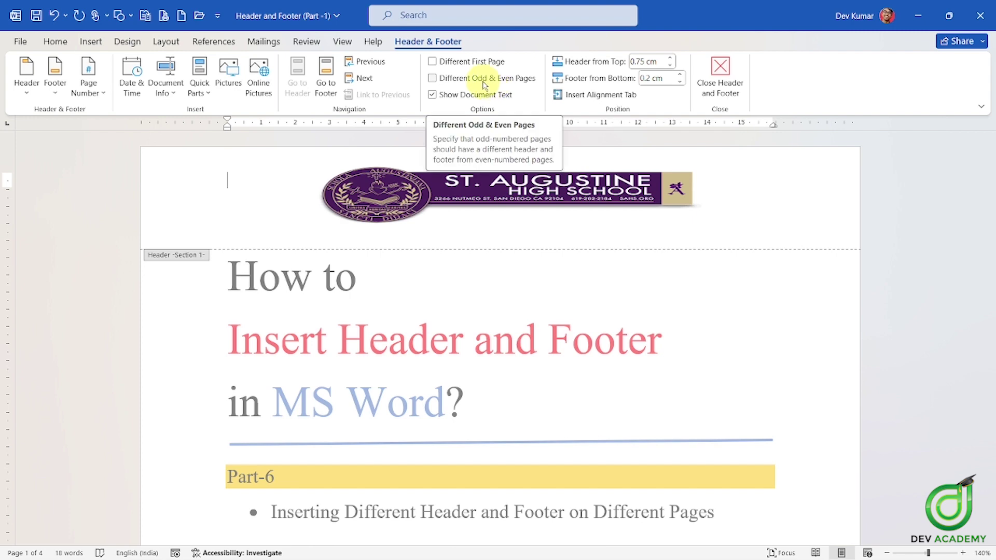
# Turn on Different Odd & Even Pages and start editing the empty page-2 even header
pyautogui.click(483, 83)
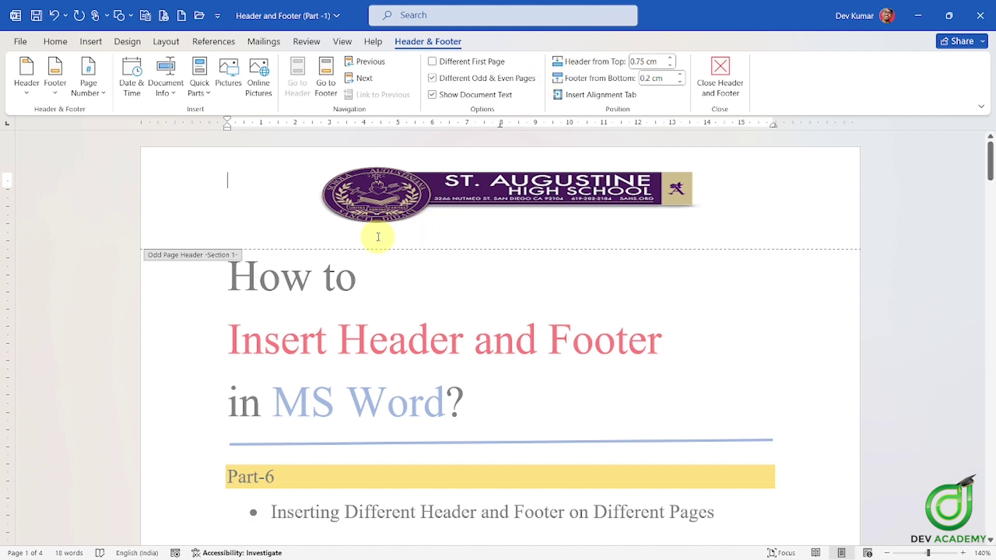
pyautogui.scroll(-3, 396, 245)
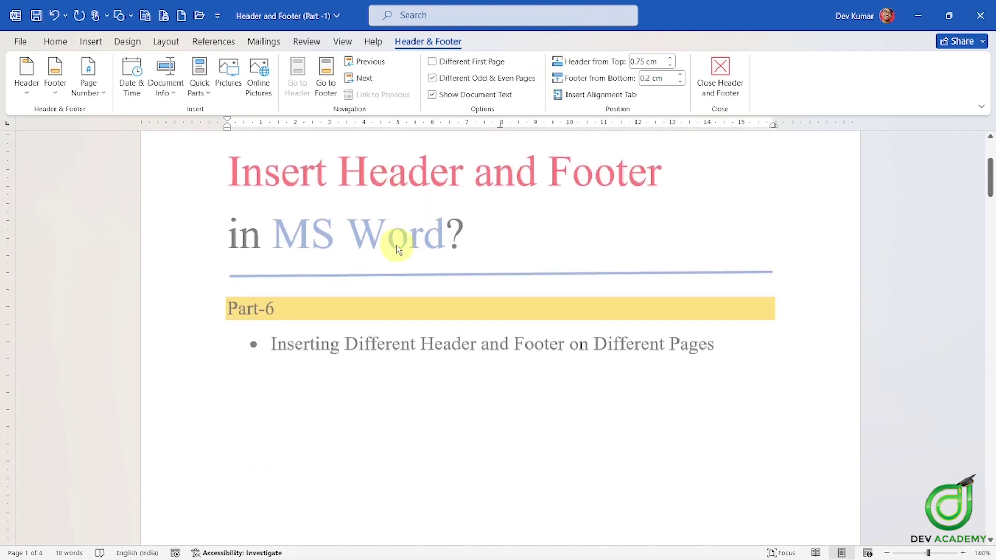
pyautogui.scroll(-5, 404, 240)
pyautogui.scroll(-5, 410, 249)
pyautogui.click(387, 335)
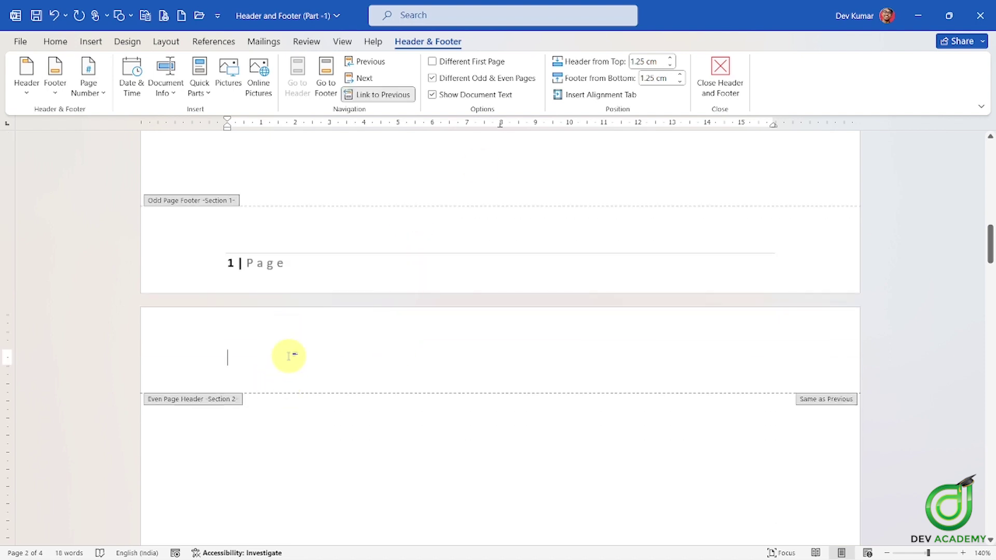
# Insert the DA logo png picture into the even-page header
pyautogui.click(229, 78)
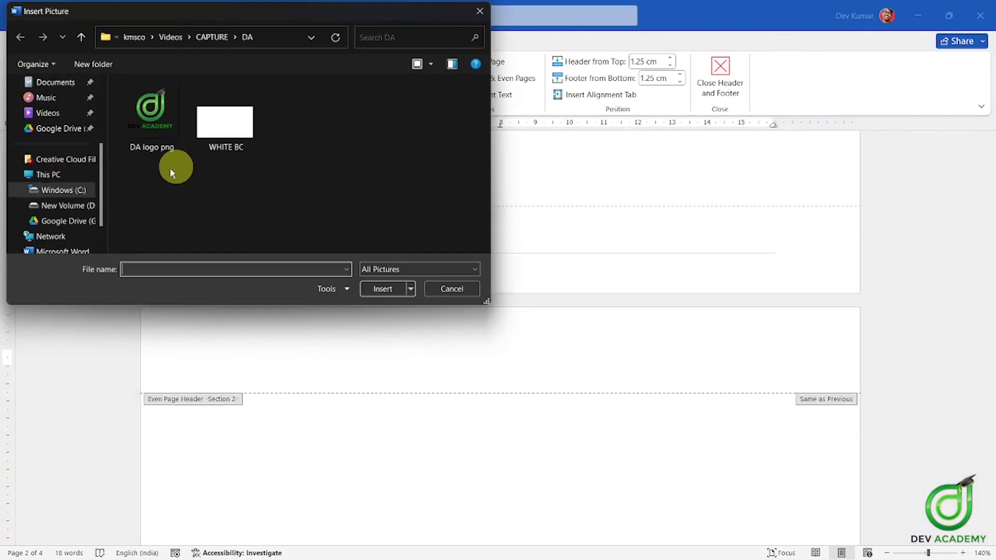
pyautogui.click(154, 108)
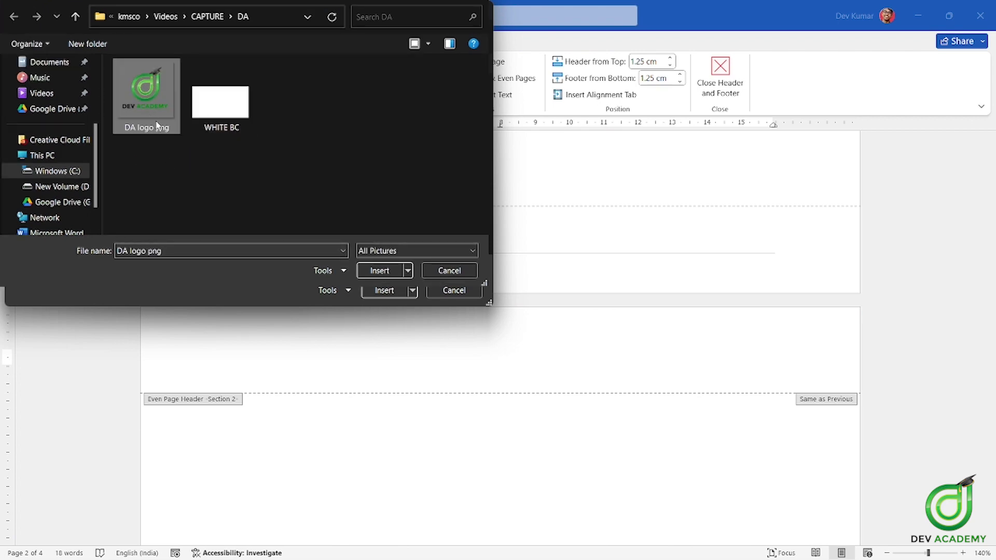
pyautogui.click(394, 290)
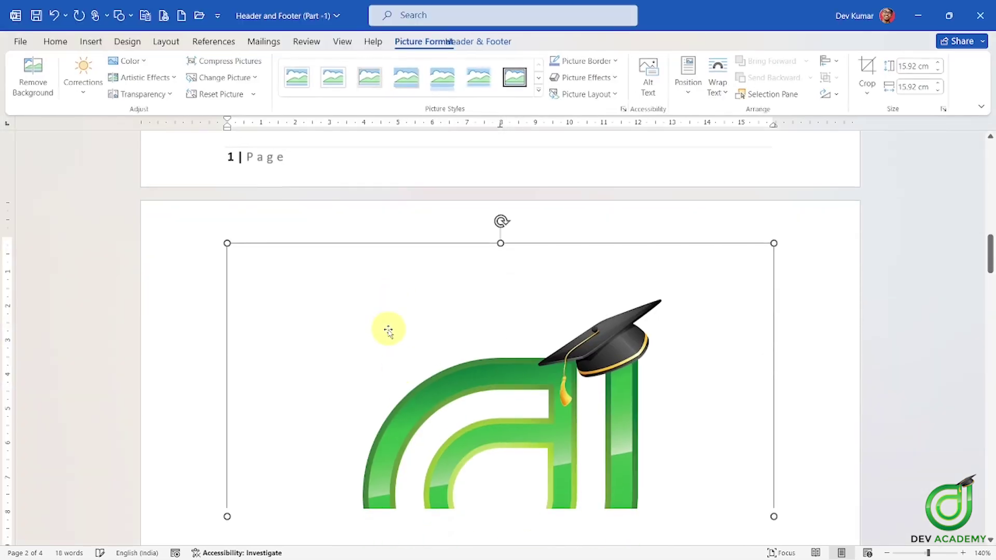
pyautogui.scroll(-1, 421, 360)
pyautogui.scroll(-3, 474, 351)
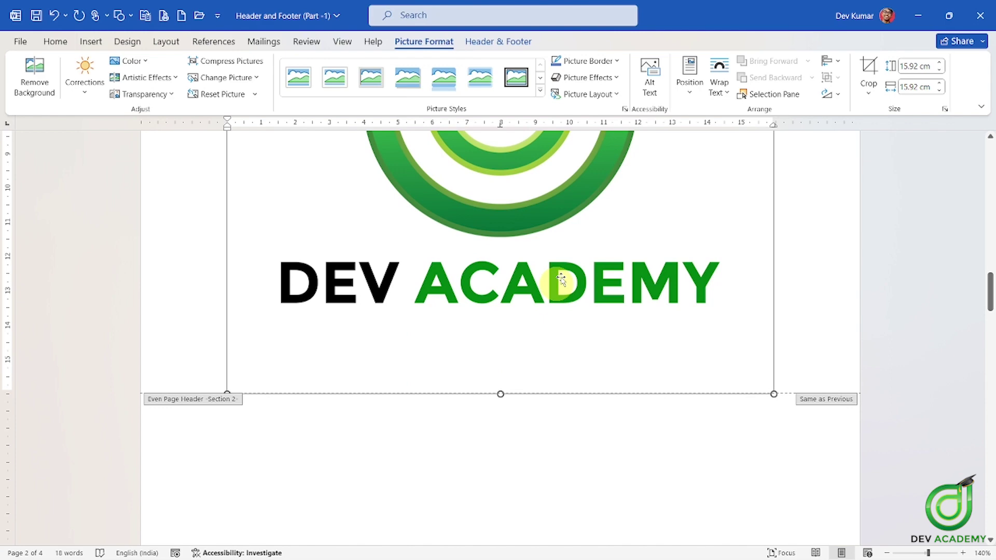
# Make the Dev Academy logo float over the text and shrink it to 2.21 cm
pyautogui.click(725, 97)
pyautogui.click(743, 150)
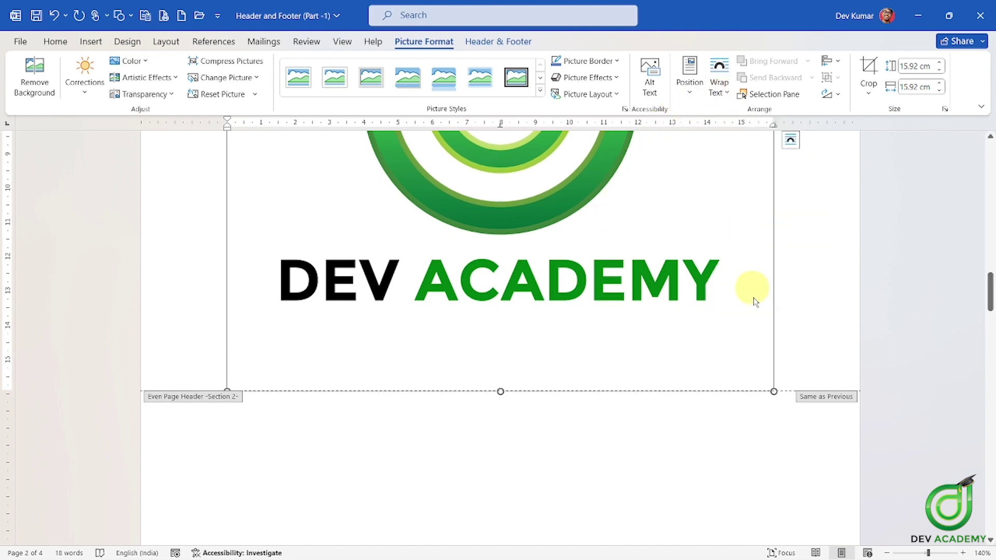
pyautogui.moveTo(773, 391); pyautogui.dragTo(659, 224)
pyautogui.scroll(5, 659, 258)
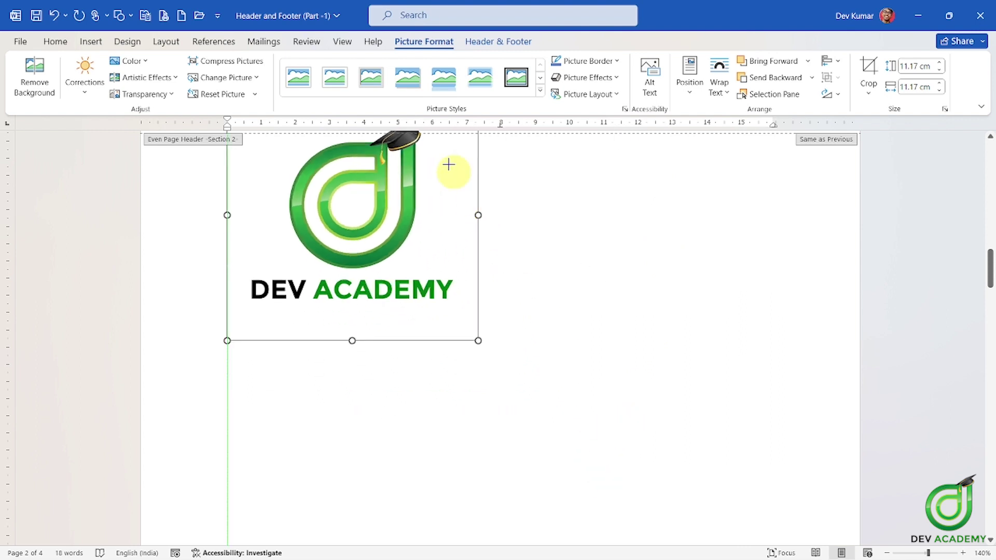
pyautogui.moveTo(611, 472); pyautogui.dragTo(400, 256)
pyautogui.scroll(3, 552, 350)
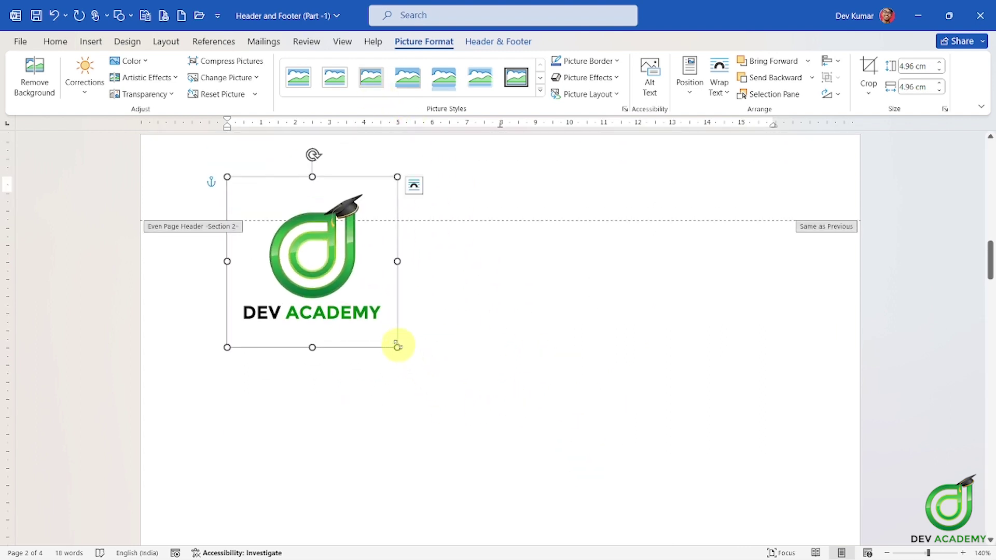
pyautogui.moveTo(398, 346)
pyautogui.mouseDown()
pyautogui.moveTo(306, 196)
pyautogui.moveTo(285, 241)
pyautogui.mouseUp()
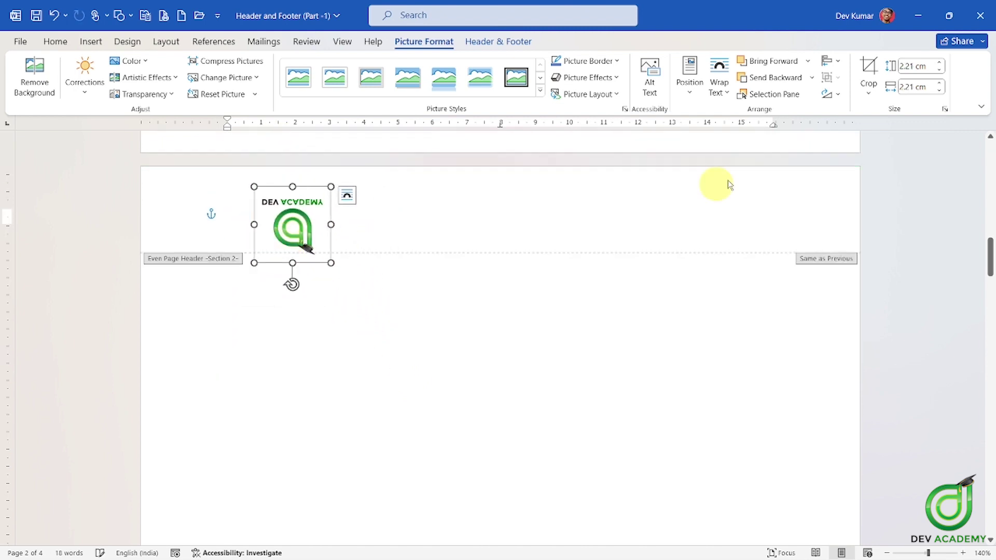
# Flip the logo vertically back upright, move it to the header's right side, and close the header
pyautogui.click(832, 94)
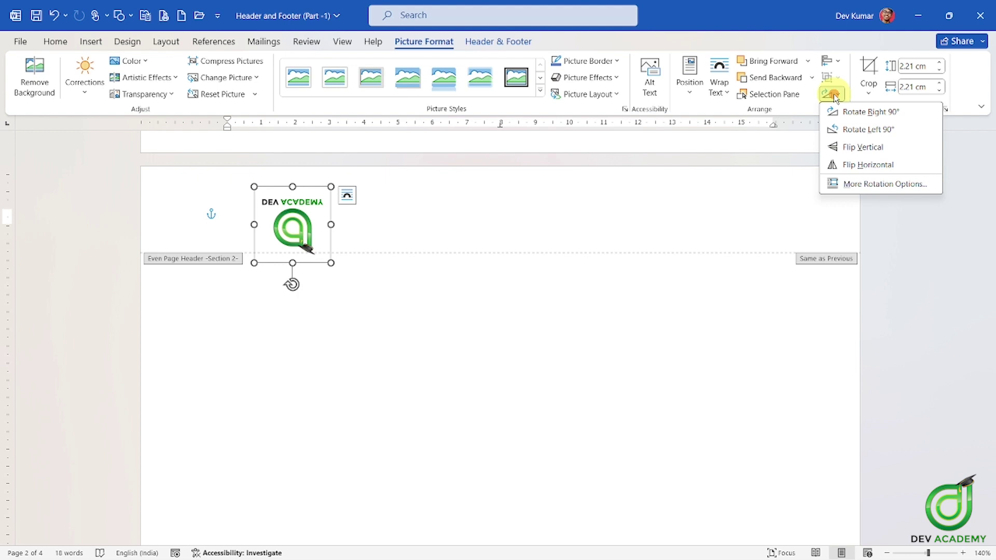
pyautogui.click(858, 146)
pyautogui.click(872, 94)
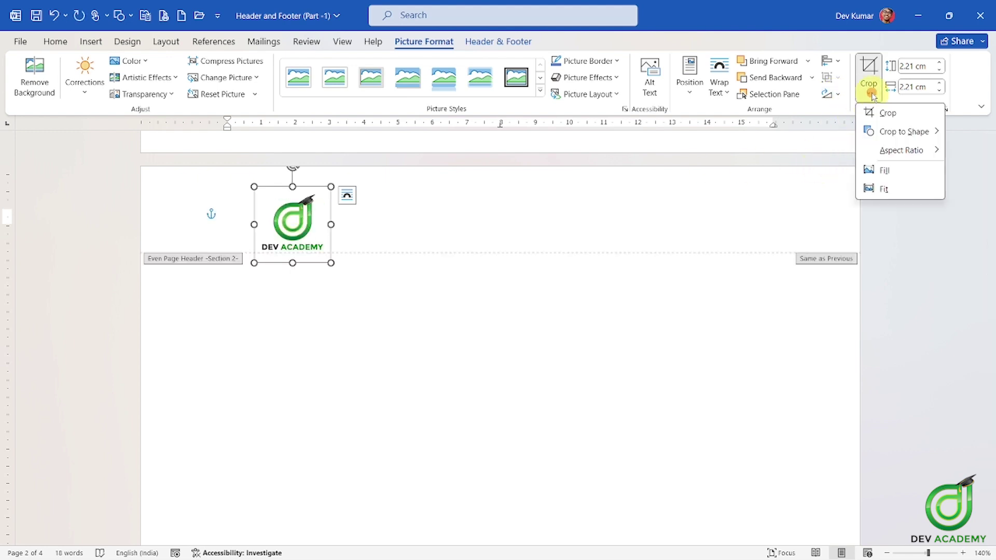
pyautogui.click(833, 94)
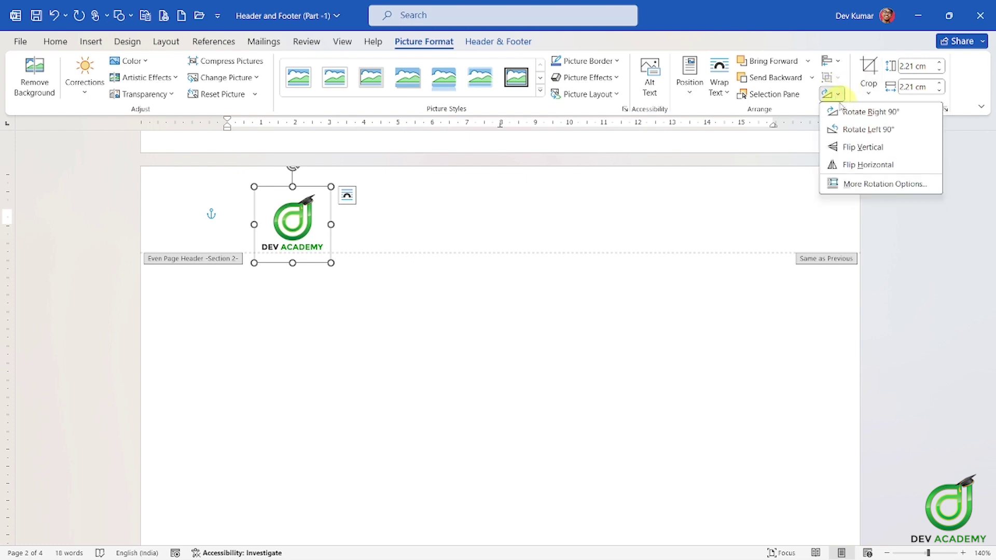
pyautogui.click(337, 221)
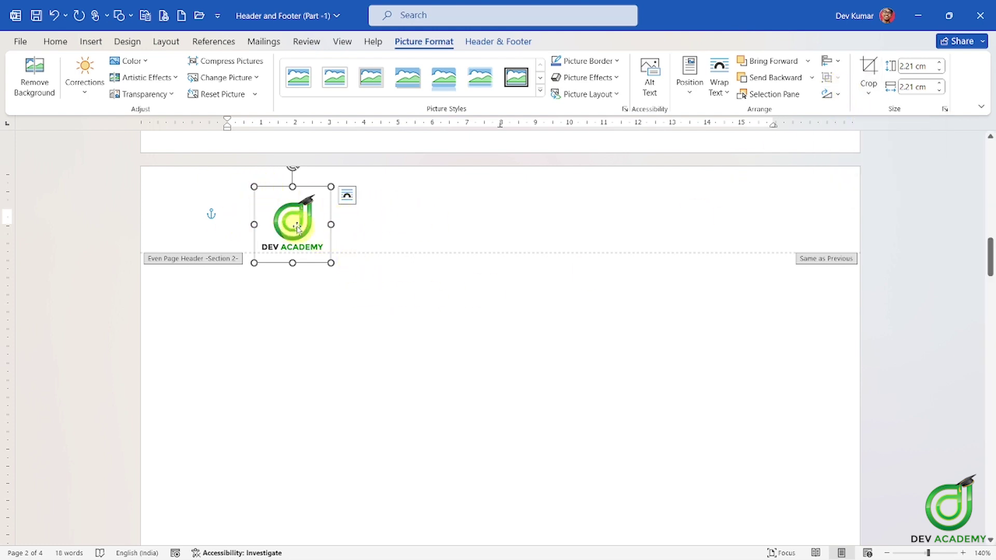
pyautogui.moveTo(291, 227); pyautogui.dragTo(734, 218)
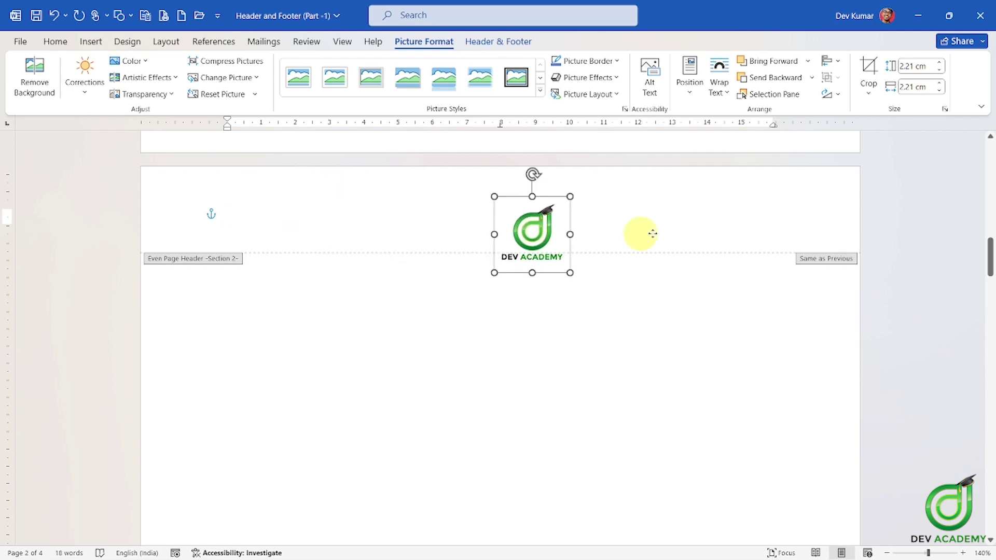
pyautogui.doubleClick(514, 323)
pyautogui.scroll(3, 515, 322)
pyautogui.scroll(4, 514, 318)
pyautogui.scroll(4, 505, 287)
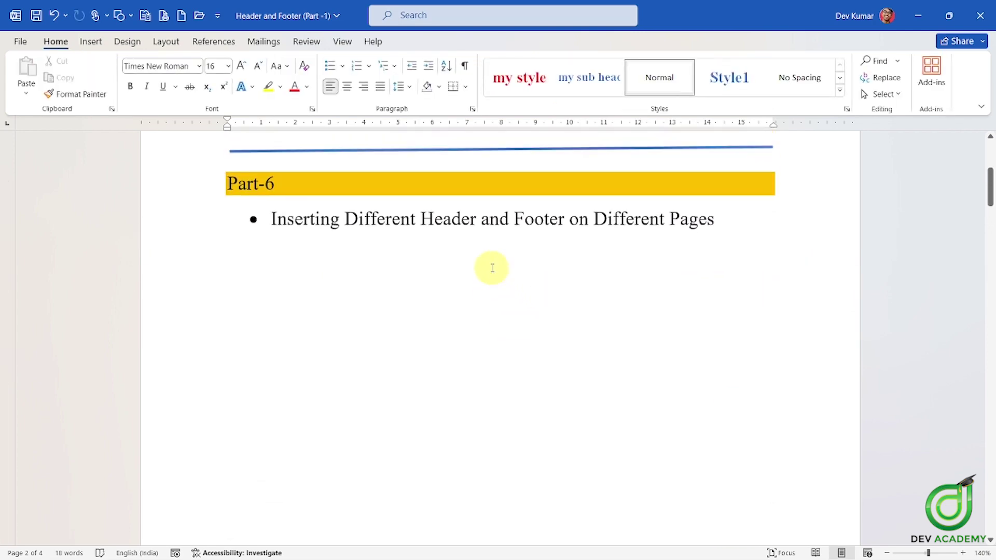
pyautogui.scroll(3, 489, 267)
pyautogui.doubleClick(309, 183)
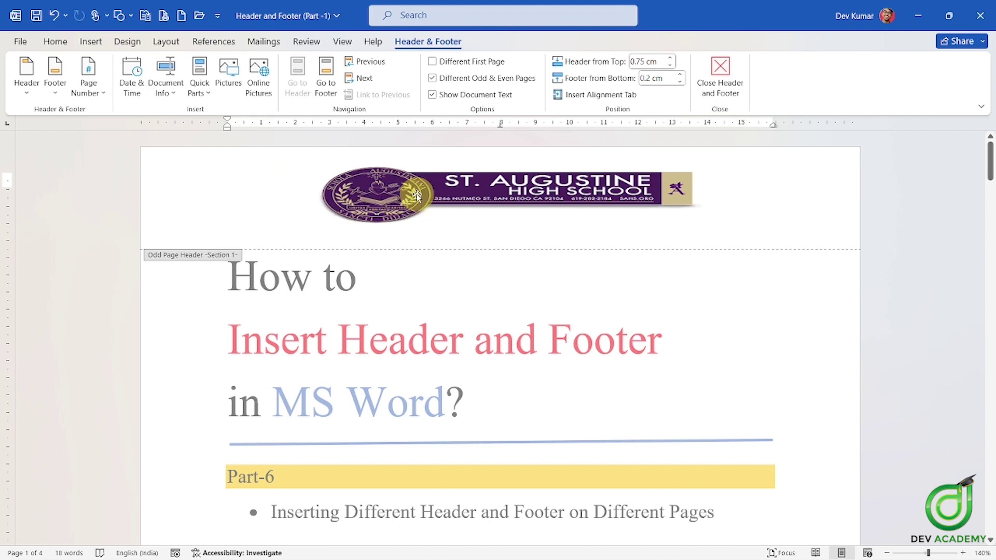
pyautogui.scroll(-10, 441, 234)
pyautogui.click(493, 417)
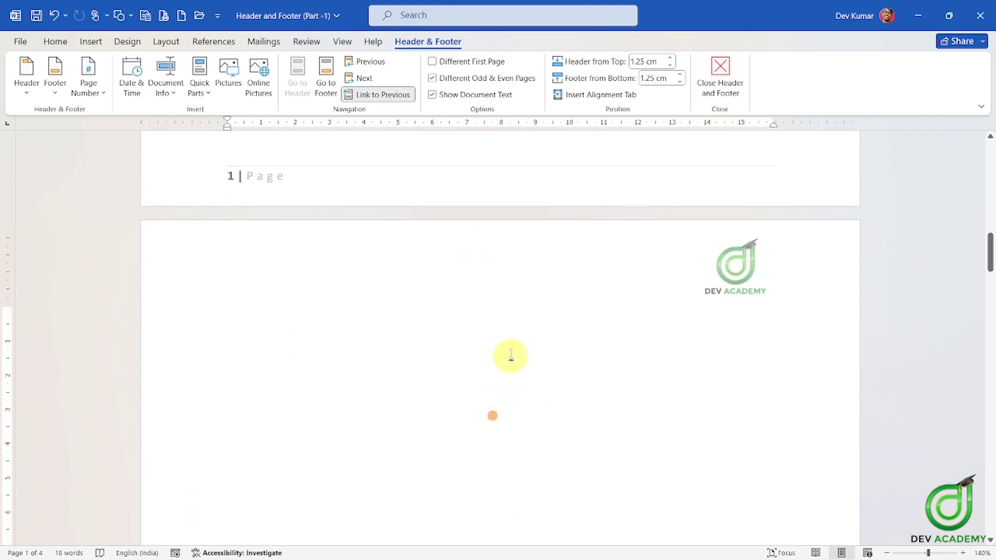
pyautogui.doubleClick(511, 356)
pyautogui.scroll(-5, 596, 291)
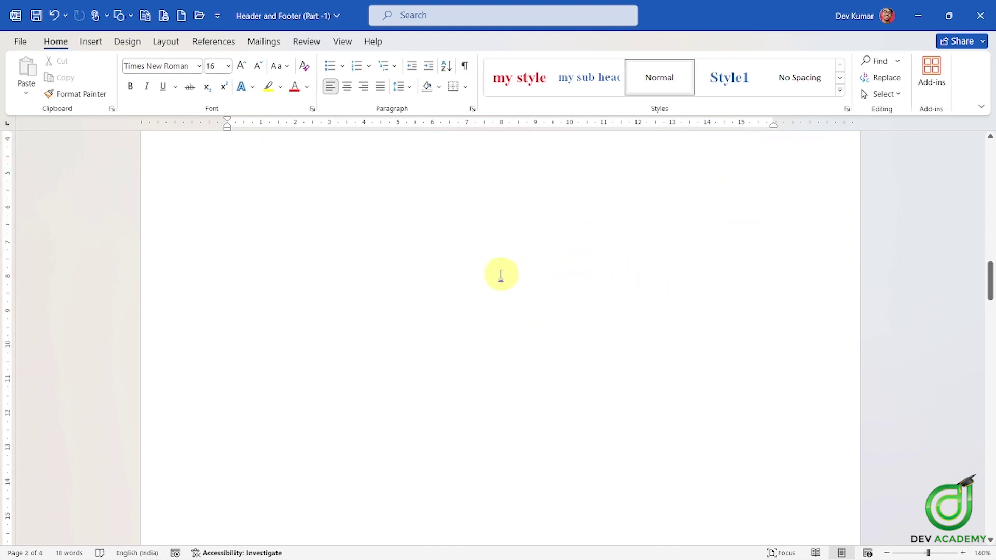
pyautogui.scroll(-10, 473, 333)
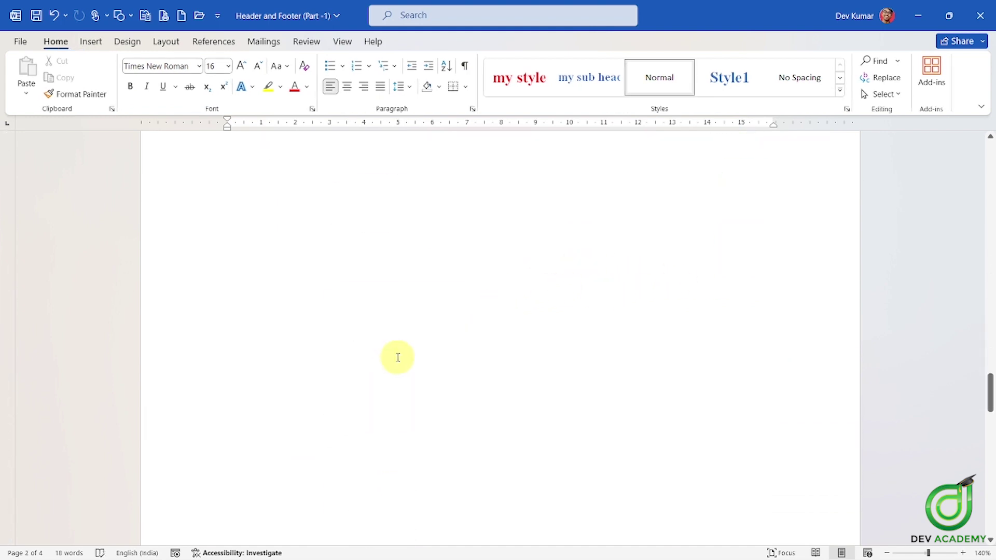
pyautogui.scroll(-5, 398, 358)
pyautogui.scroll(-4, 398, 352)
pyautogui.scroll(5, 442, 246)
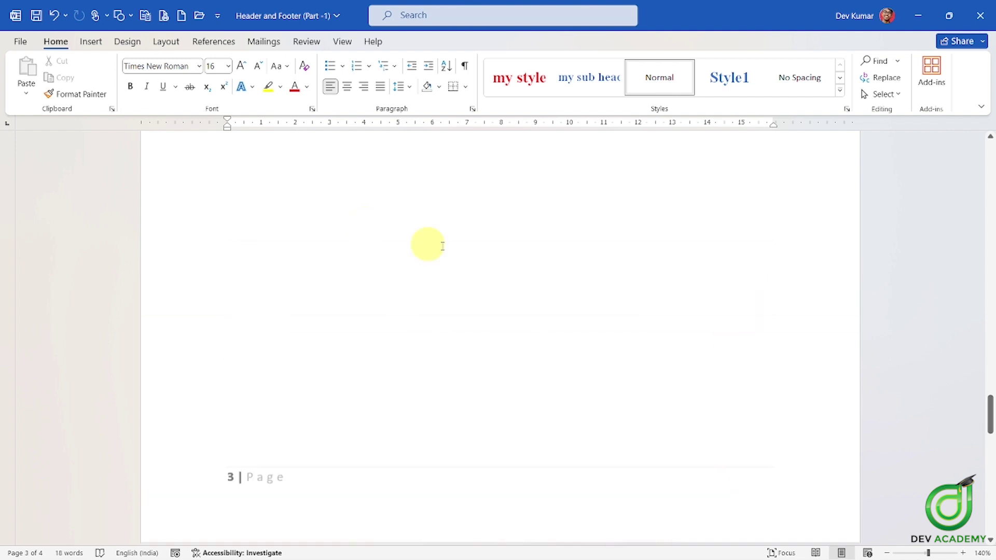
pyautogui.scroll(3, 487, 247)
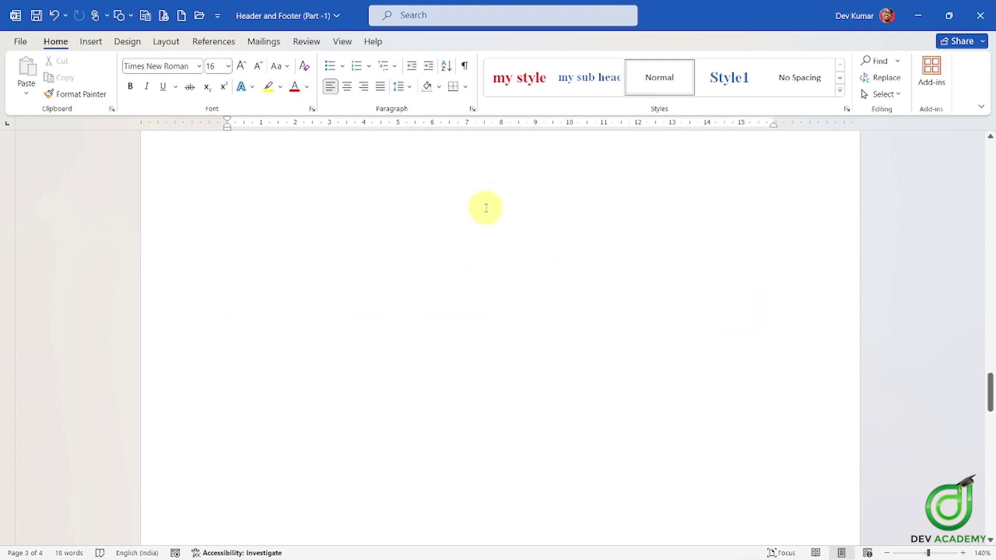
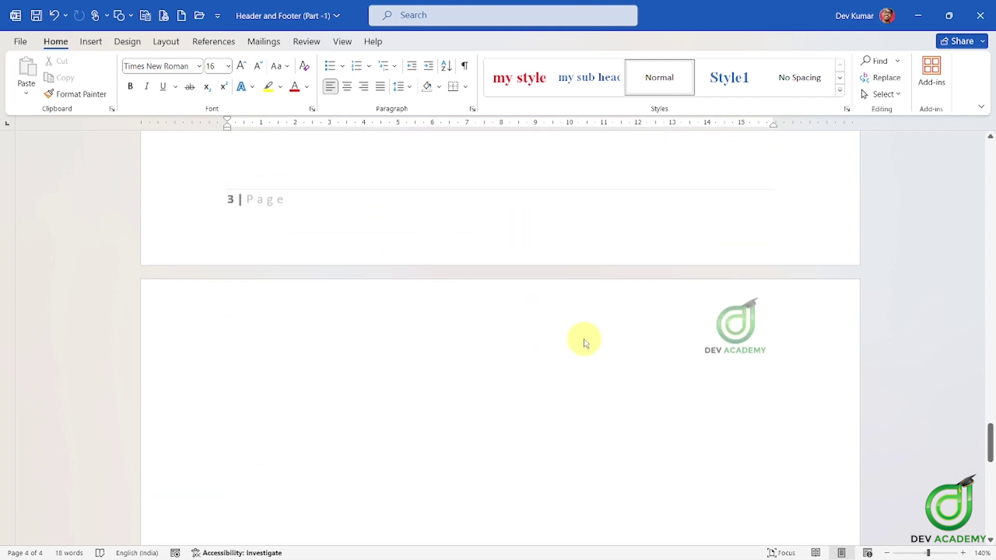
# Insert a page break at the end of page 4 to add new pages
pyautogui.scroll(-4, 584, 342)
pyautogui.click(349, 356)
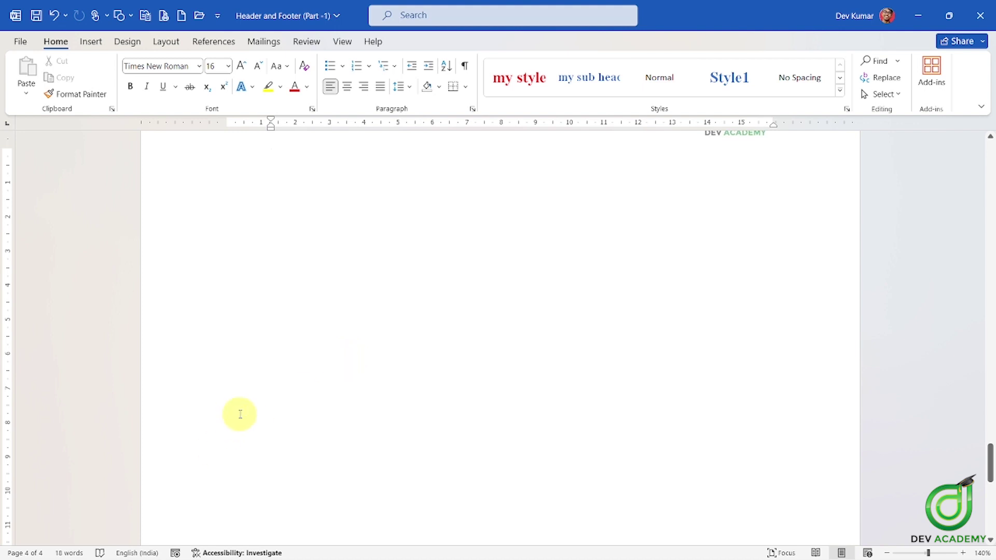
pyautogui.scroll(3, 410, 254)
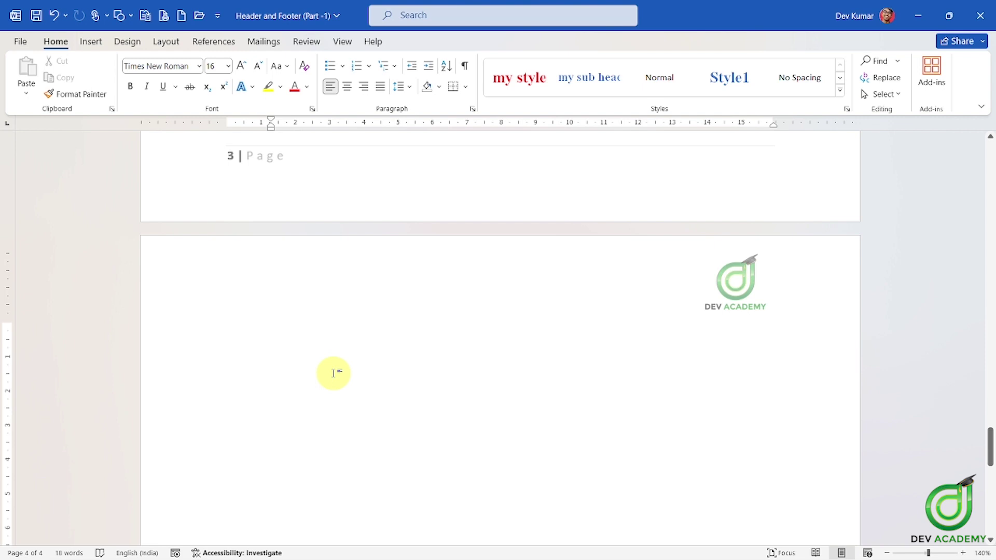
pyautogui.scroll(6, 356, 320)
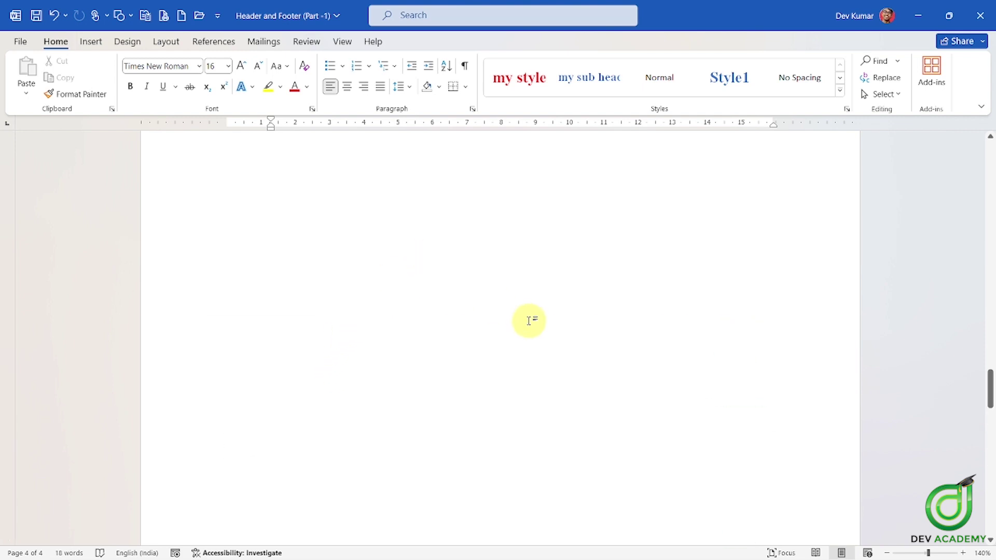
pyautogui.scroll(6, 530, 321)
pyautogui.scroll(1, 585, 329)
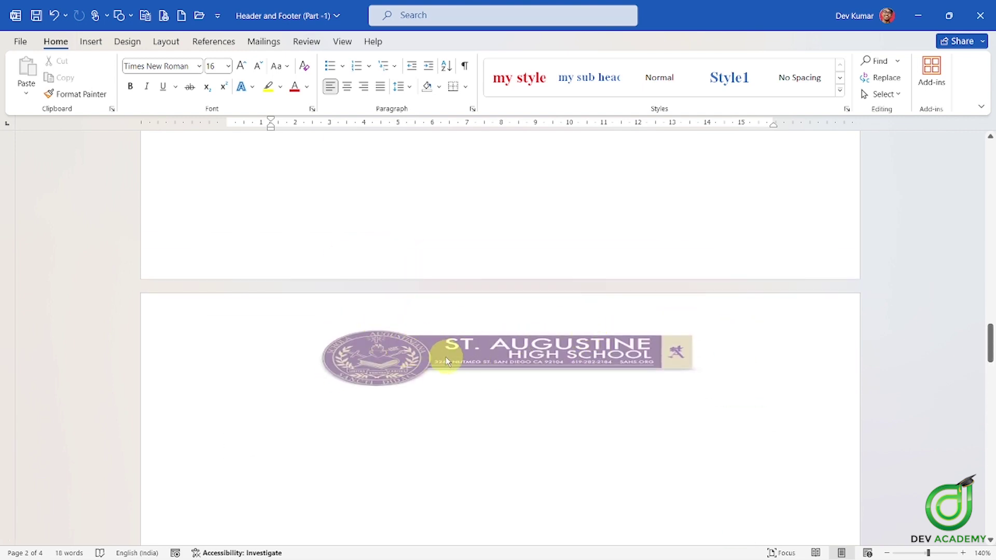
pyautogui.scroll(-3, 457, 358)
pyautogui.scroll(-6, 467, 361)
pyautogui.scroll(-5, 494, 353)
pyautogui.scroll(-5, 467, 363)
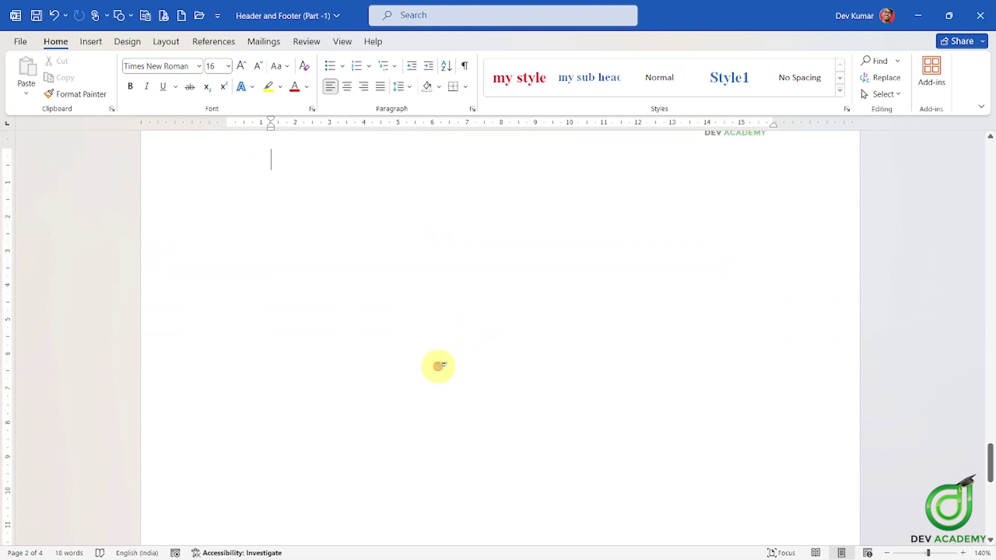
pyautogui.scroll(4, 408, 309)
pyautogui.scroll(-2, 410, 304)
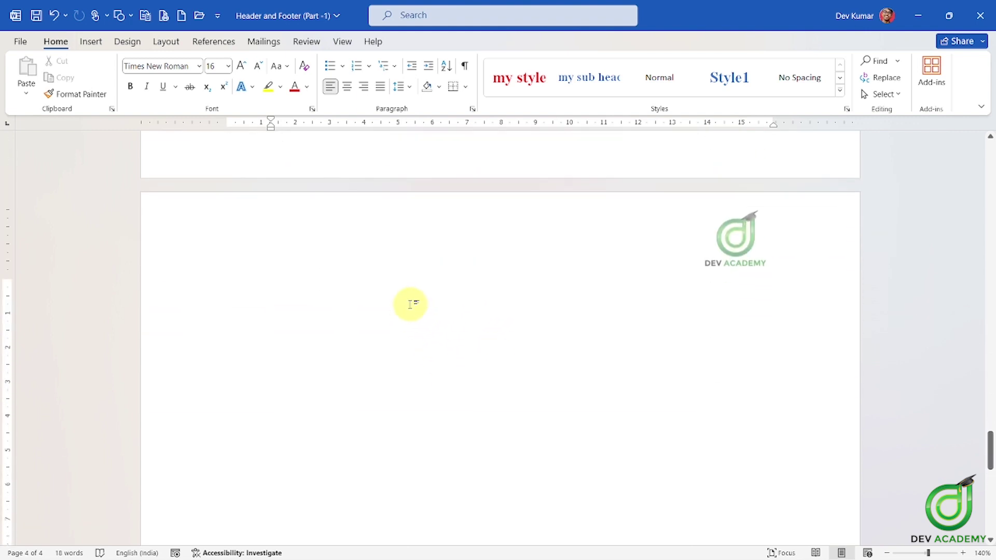
pyautogui.hotkey('ctrl', 'Return')
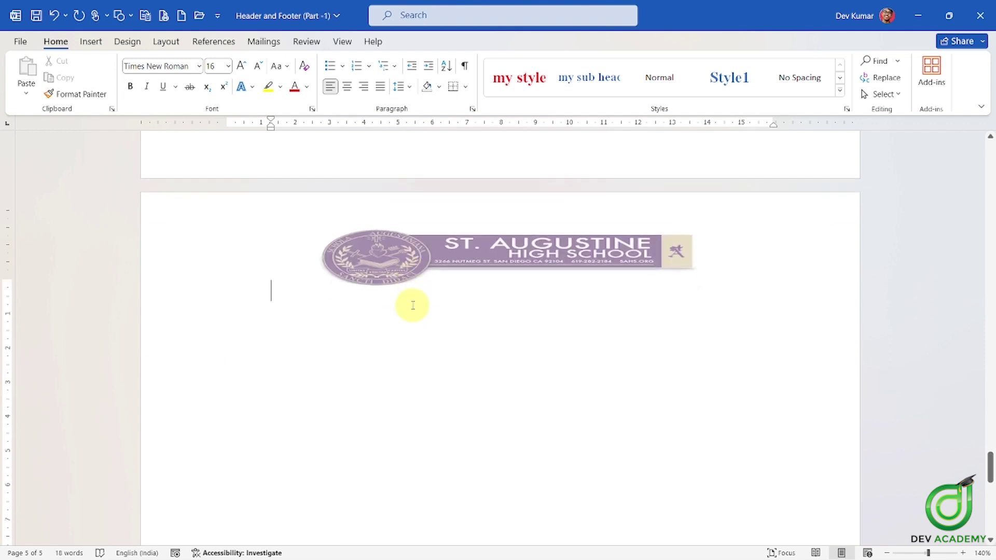
# Confirm page 5 shows the St. Augustine banner and page 6 the Dev Academy logo, then return to the top
pyautogui.scroll(-2, 404, 284)
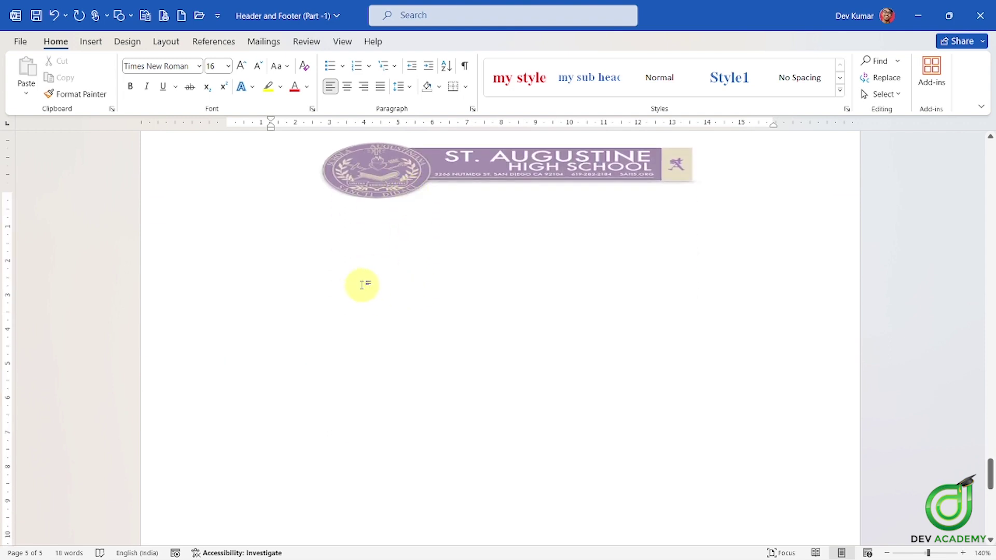
pyautogui.scroll(-10, 362, 284)
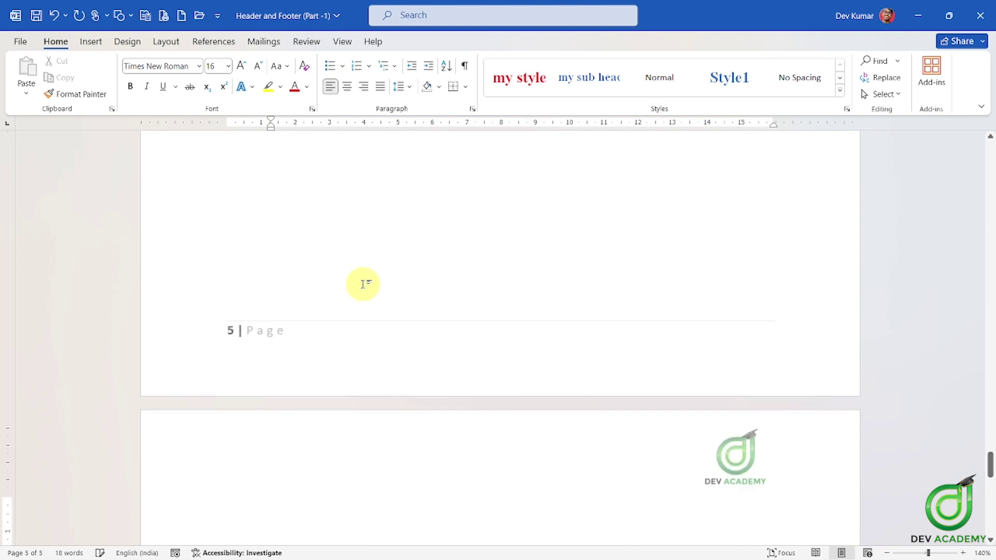
pyautogui.scroll(-5, 364, 284)
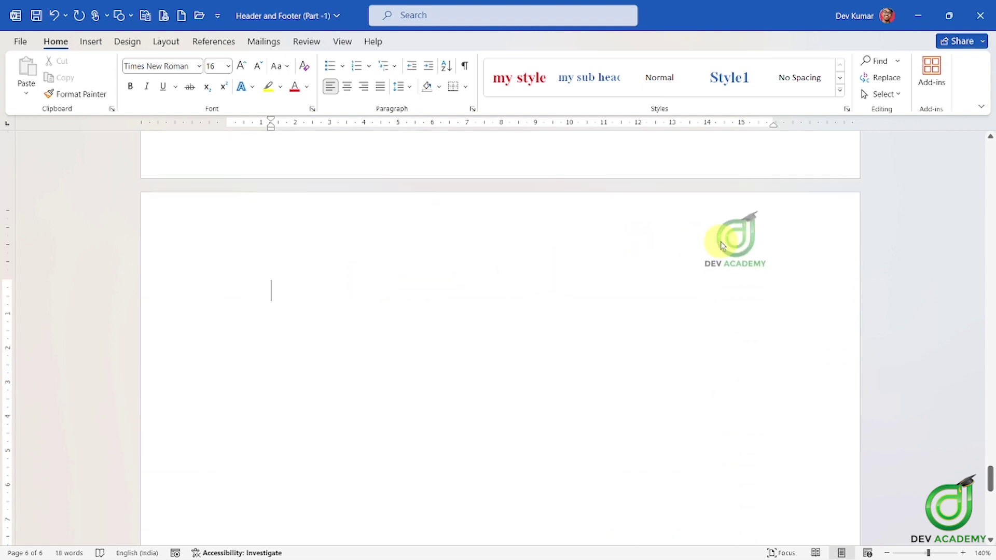
pyautogui.scroll(6, 745, 283)
pyautogui.moveTo(991, 457); pyautogui.dragTo(991, 436)
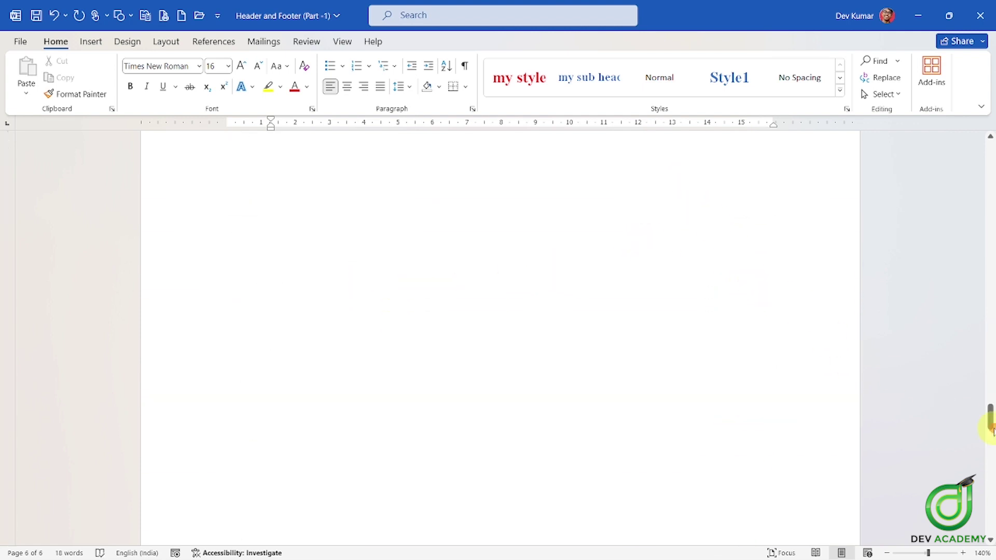
pyautogui.hotkey('ctrl', 'Home')
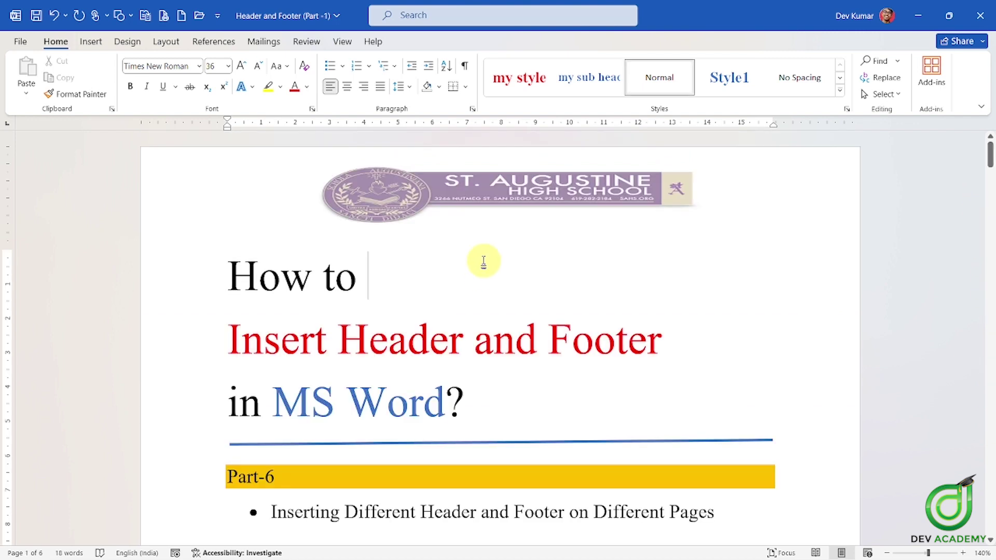
pyautogui.doubleClick(285, 181)
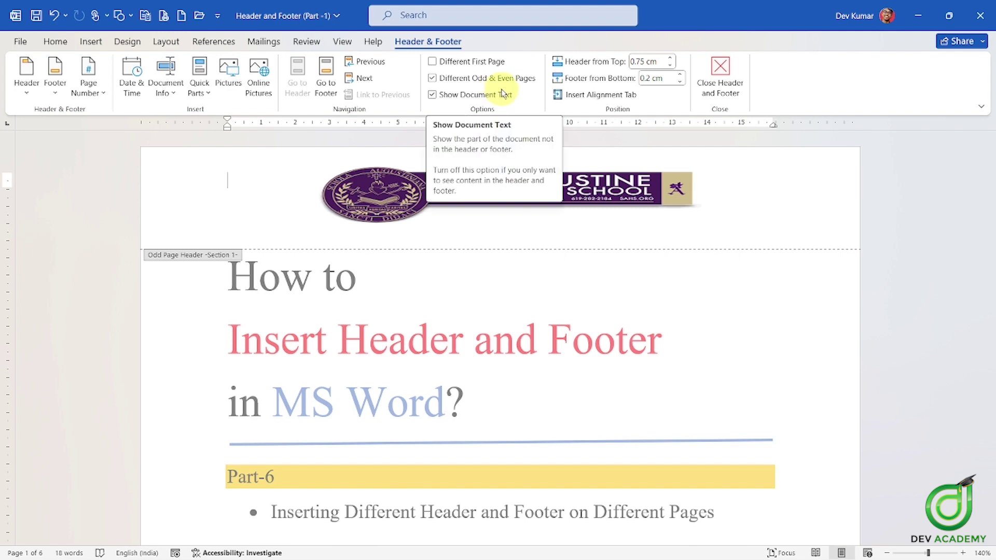
pyautogui.doubleClick(541, 296)
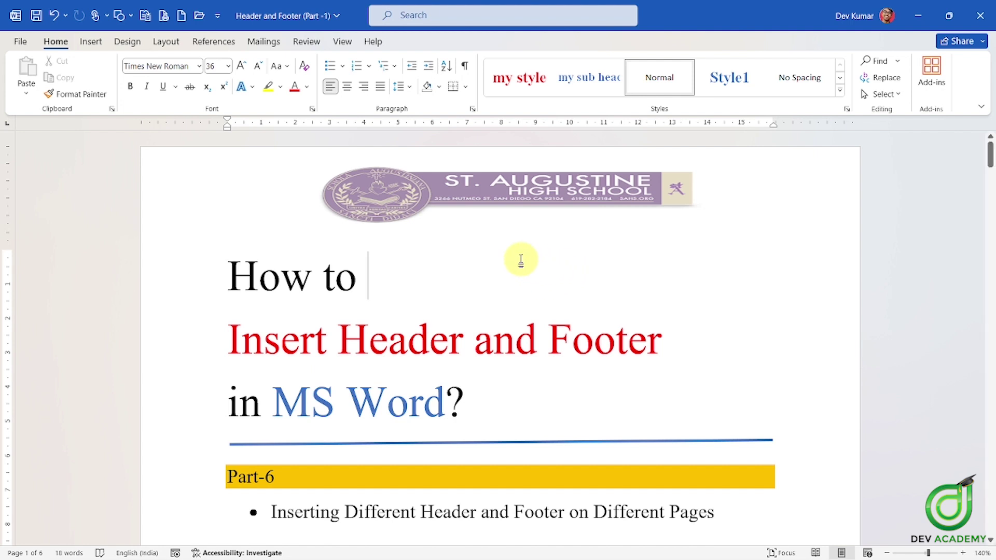
pyautogui.doubleClick(467, 224)
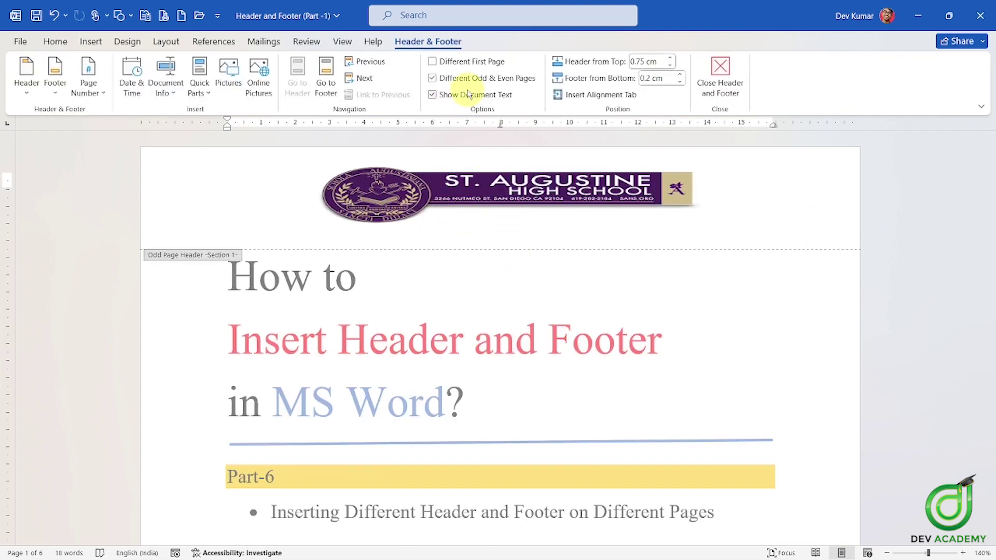
pyautogui.doubleClick(502, 312)
pyautogui.scroll(-2, 504, 311)
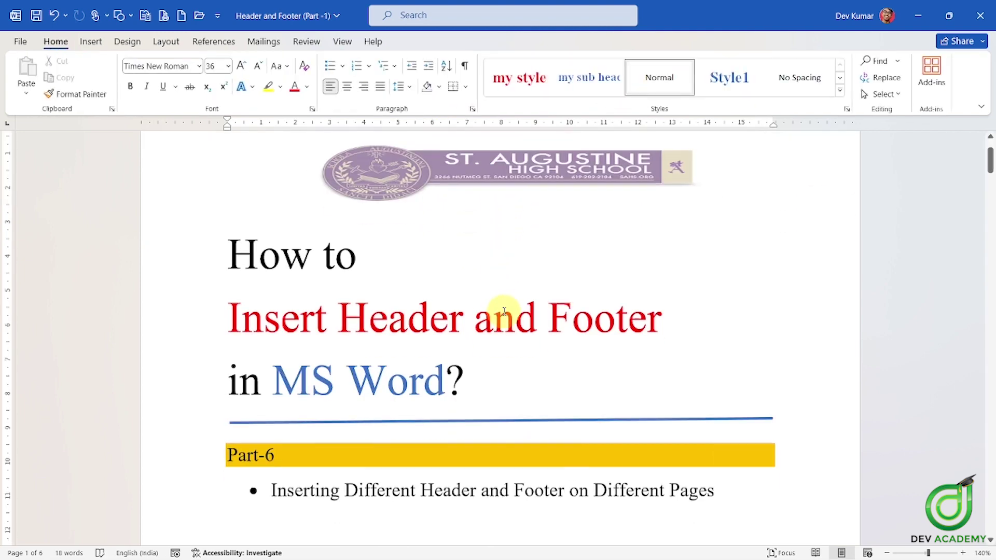
pyautogui.scroll(-3, 504, 309)
pyautogui.scroll(2, 493, 338)
pyautogui.click(486, 364)
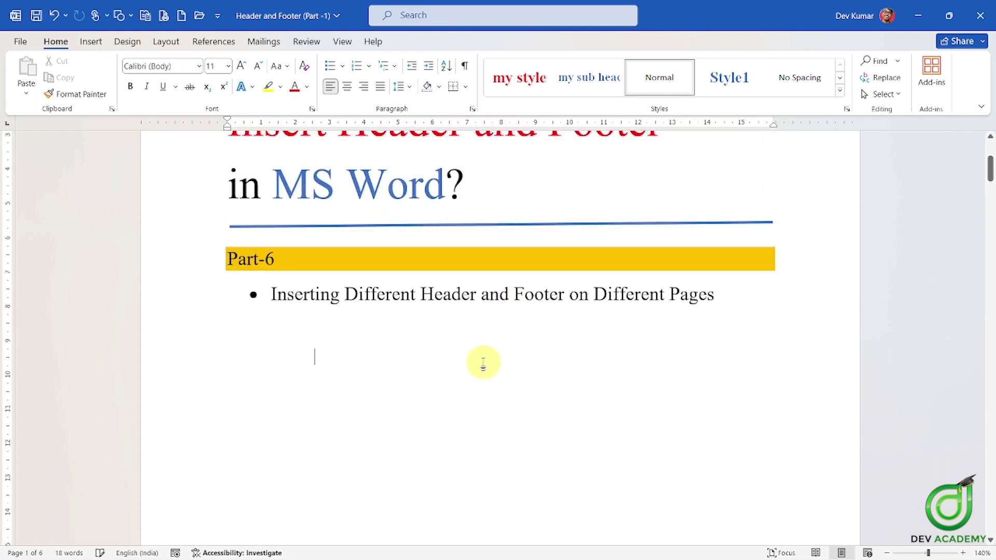
# Start a new blank document and type =rand() on its first line
pyautogui.hotkey('ctrl', 'n')
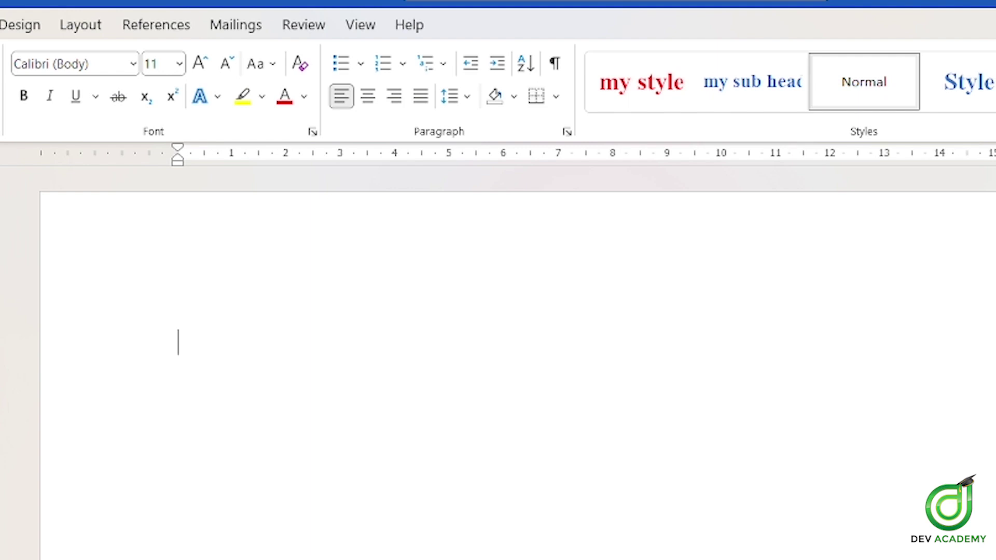
pyautogui.click(320, 378)
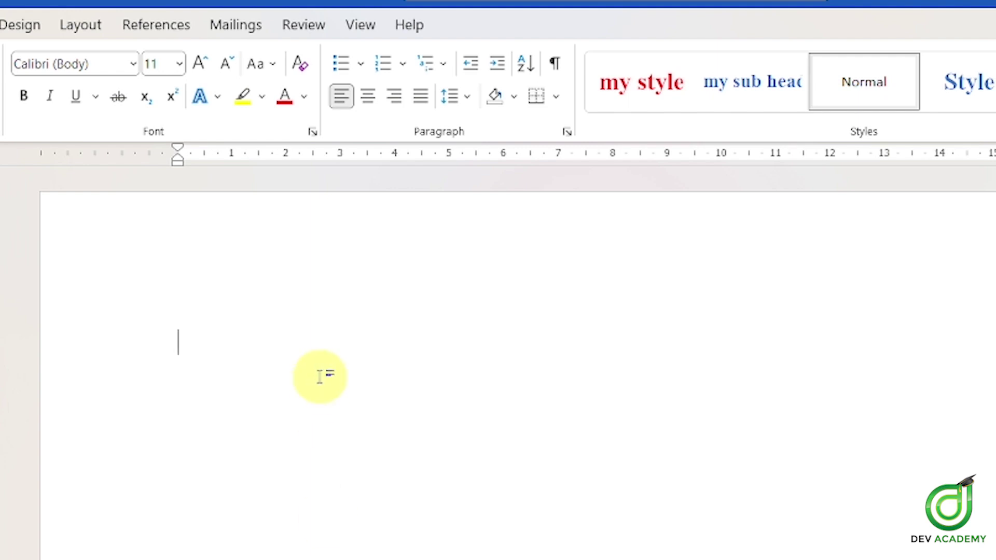
pyautogui.write('=rand')
pyautogui.write('()')
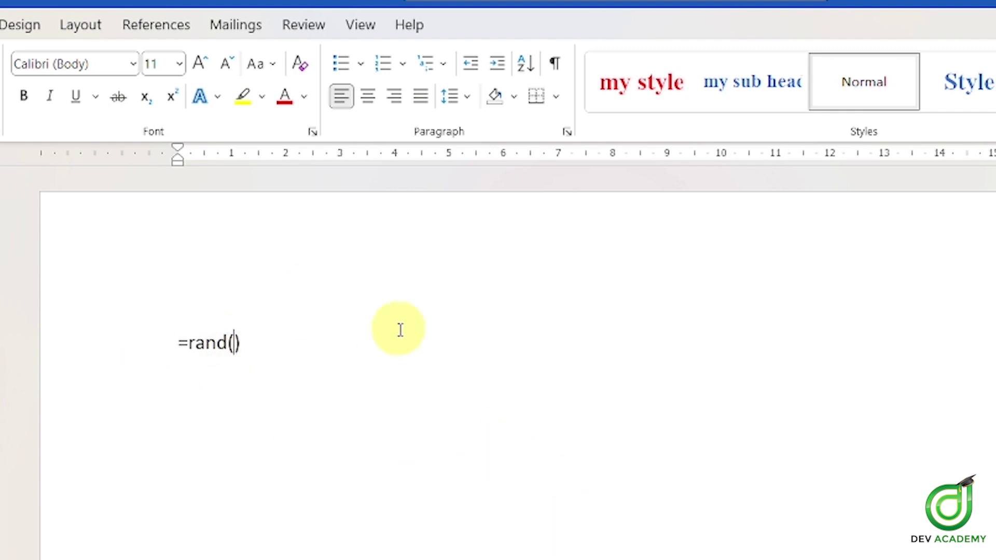
# Enter the arguments 20,6 inside the parentheses so the formula reads =rand(20,6)
pyautogui.click(234, 349)
pyautogui.write('20,6')
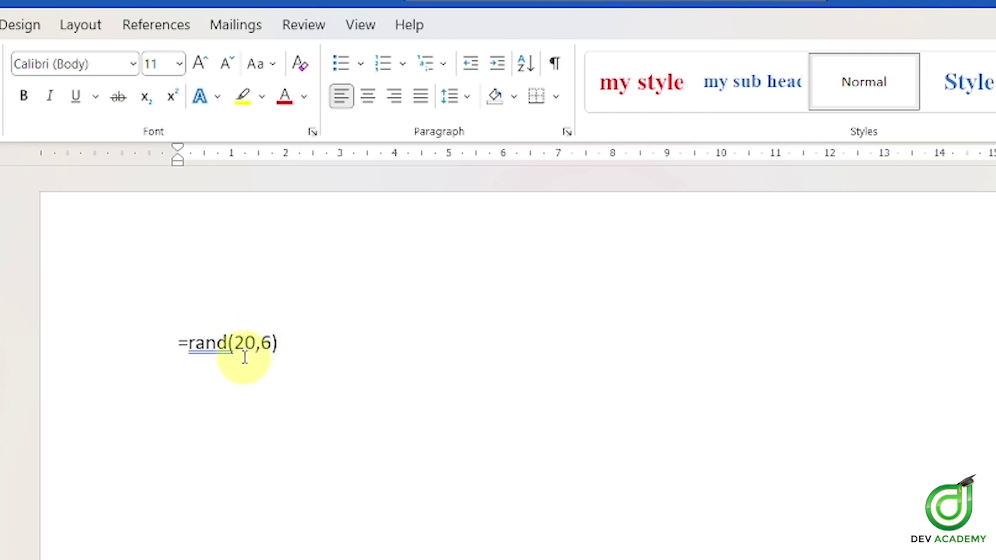
pyautogui.click(238, 344)
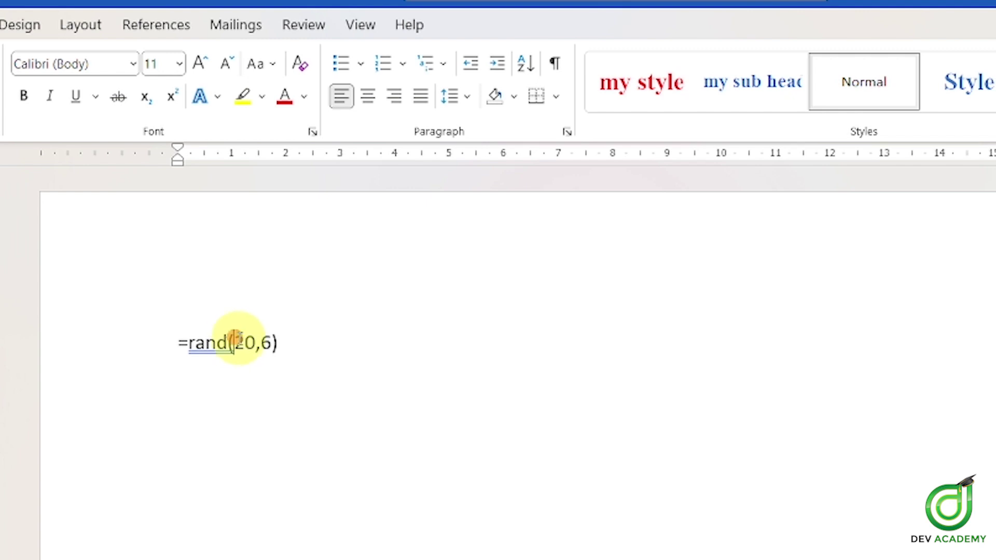
pyautogui.moveTo(235, 342); pyautogui.dragTo(283, 349)
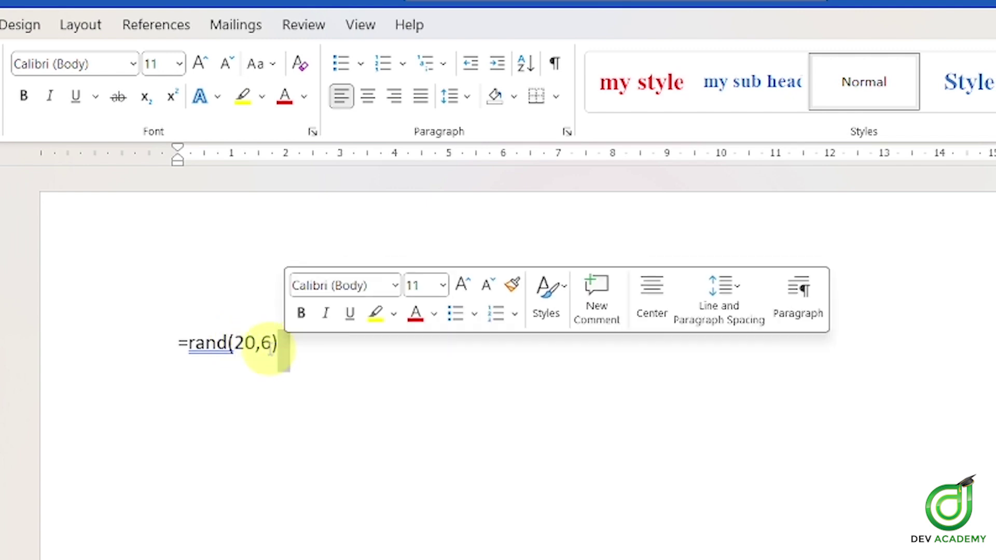
pyautogui.click(263, 342)
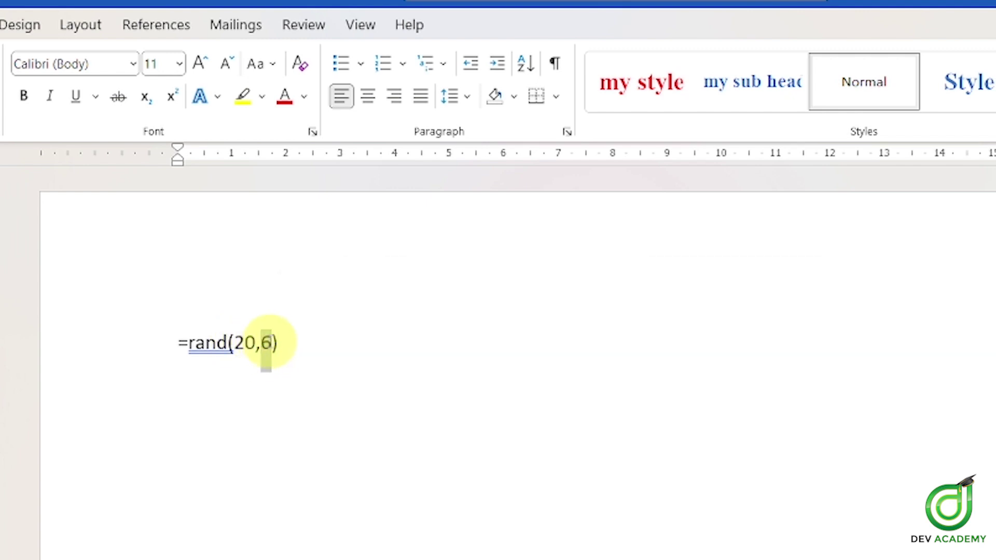
pyautogui.moveTo(266, 344); pyautogui.dragTo(280, 345)
pyautogui.click(280, 345)
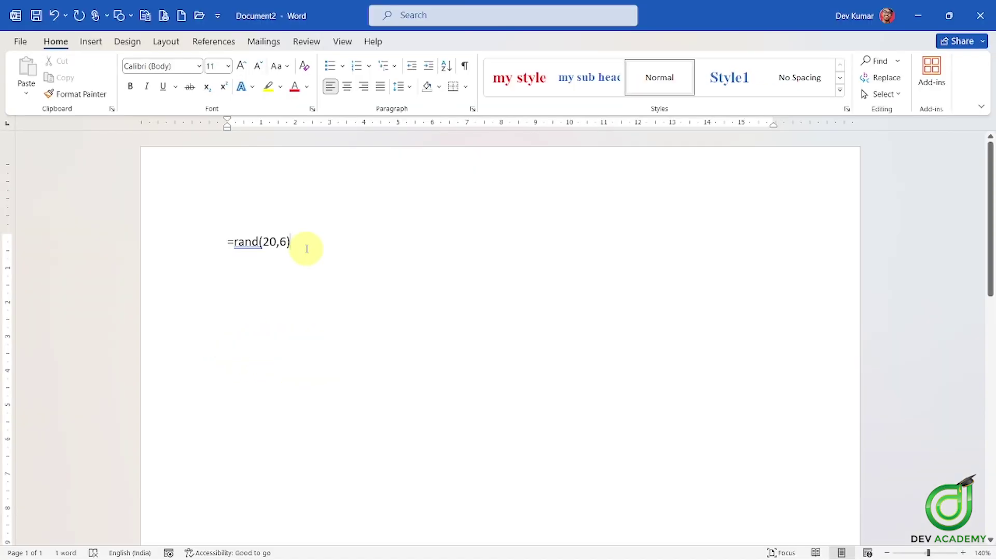
# Expand =rand(20,6) into filler paragraphs and copy all of the generated text
pyautogui.press('Return')
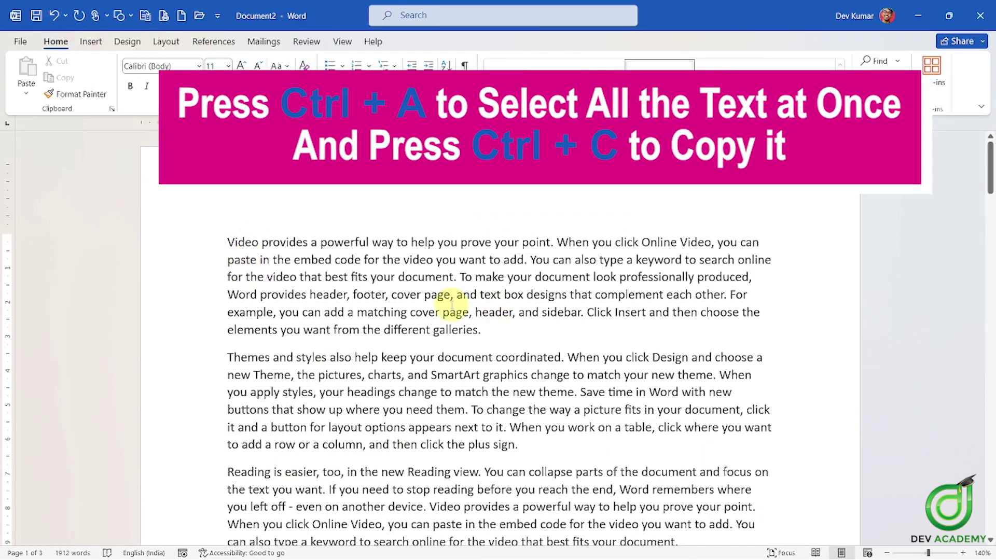
pyautogui.hotkey('ctrl', 'a')
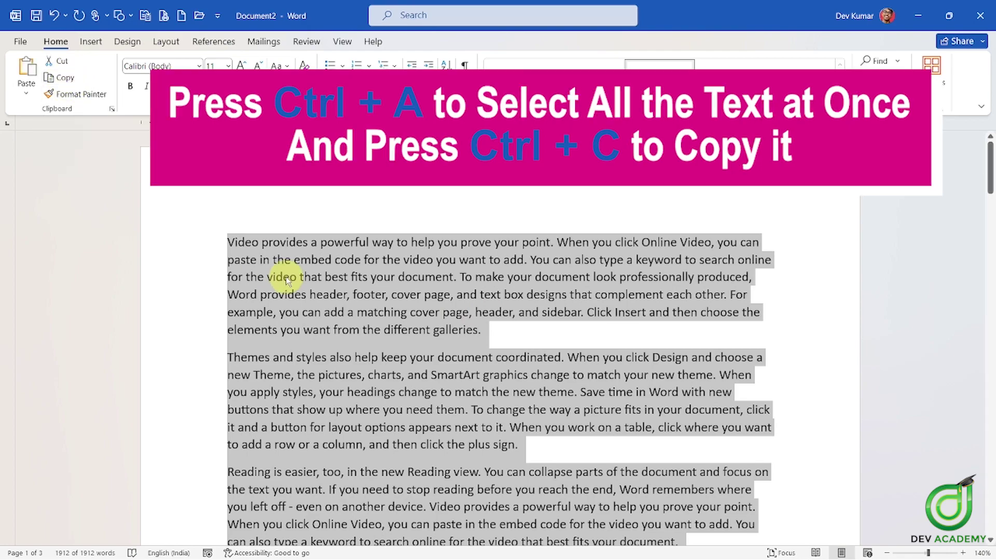
pyautogui.scroll(-5, 289, 285)
pyautogui.scroll(-5, 625, 341)
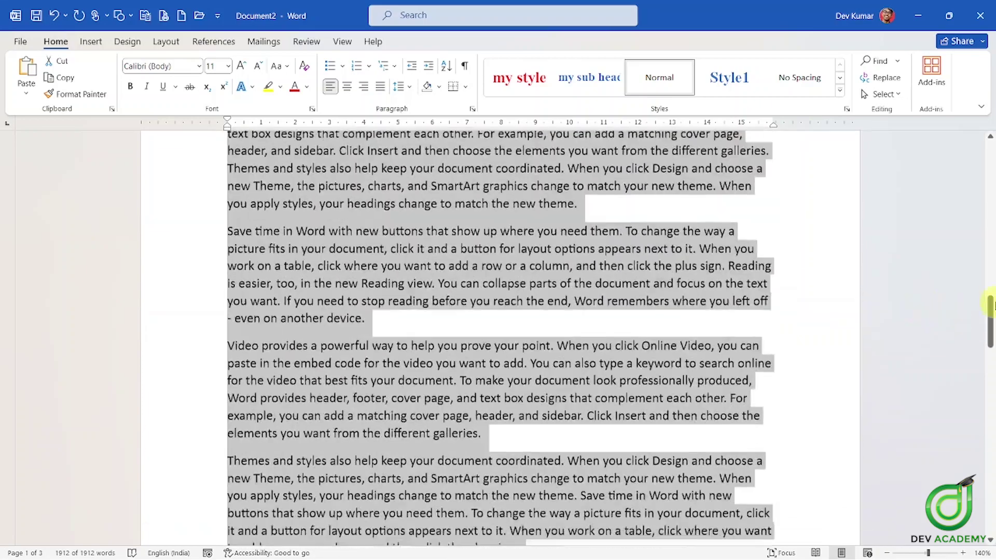
pyautogui.scroll(-5, 571, 363)
pyautogui.scroll(-5, 519, 390)
# Paste the copied filler at the document's end, reaching 3824 words over six pages
pyautogui.click(430, 431)
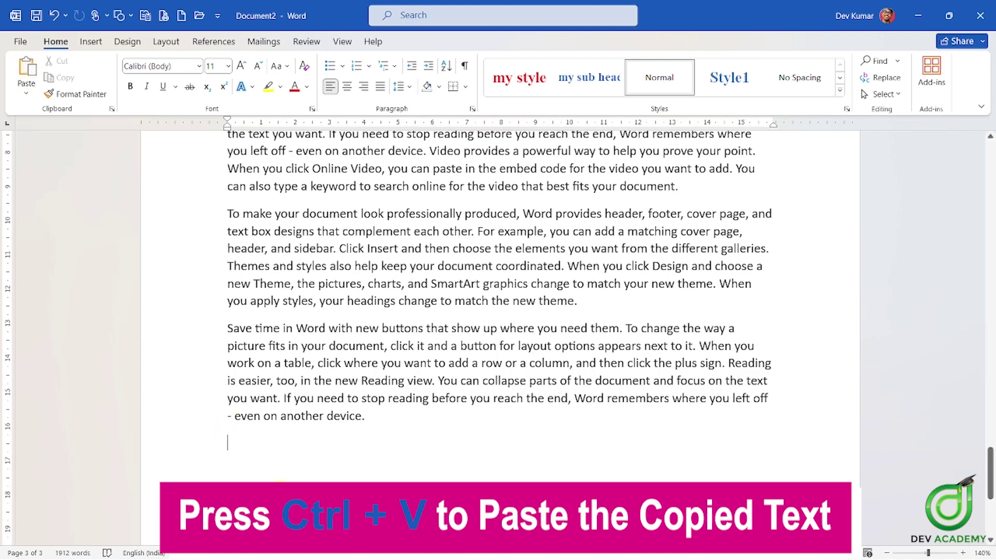
pyautogui.hotkey('ctrl', 'v')
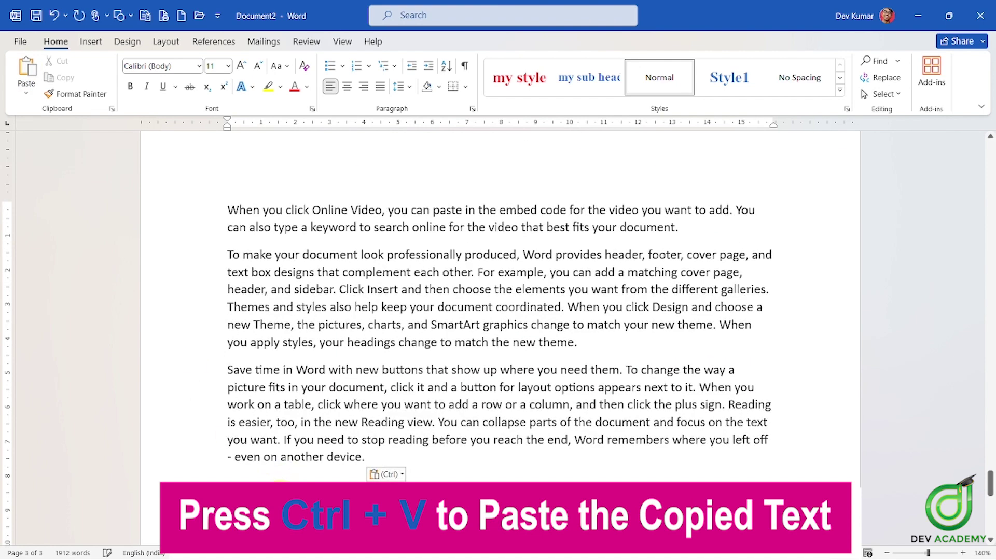
pyautogui.hotkey('ctrl', 'v')
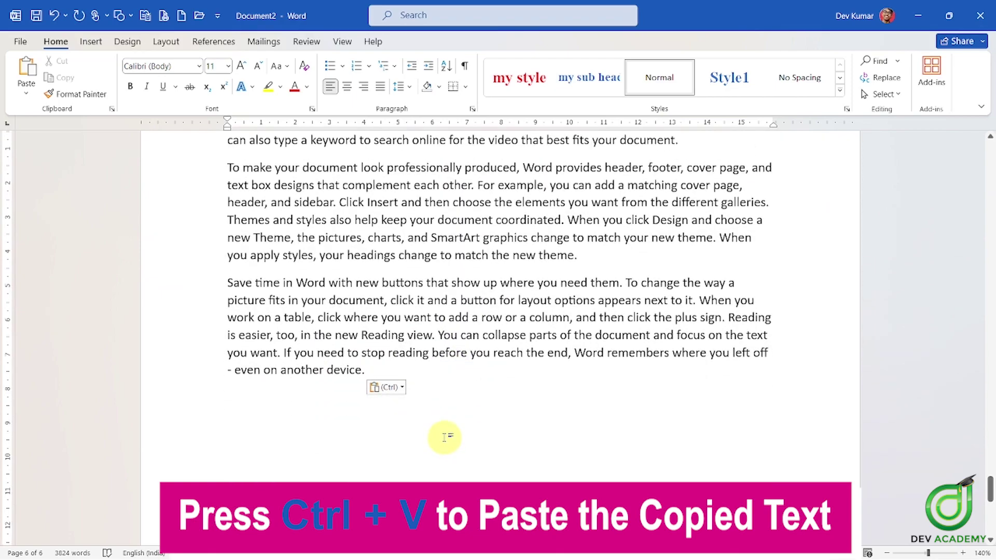
pyautogui.scroll(10, 991, 418)
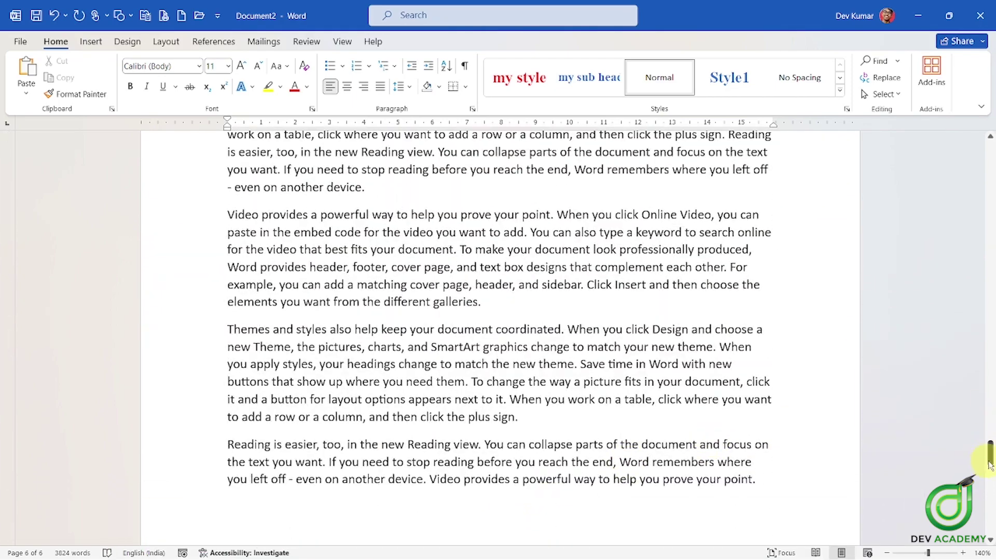
pyautogui.moveTo(990, 464); pyautogui.dragTo(977, 157)
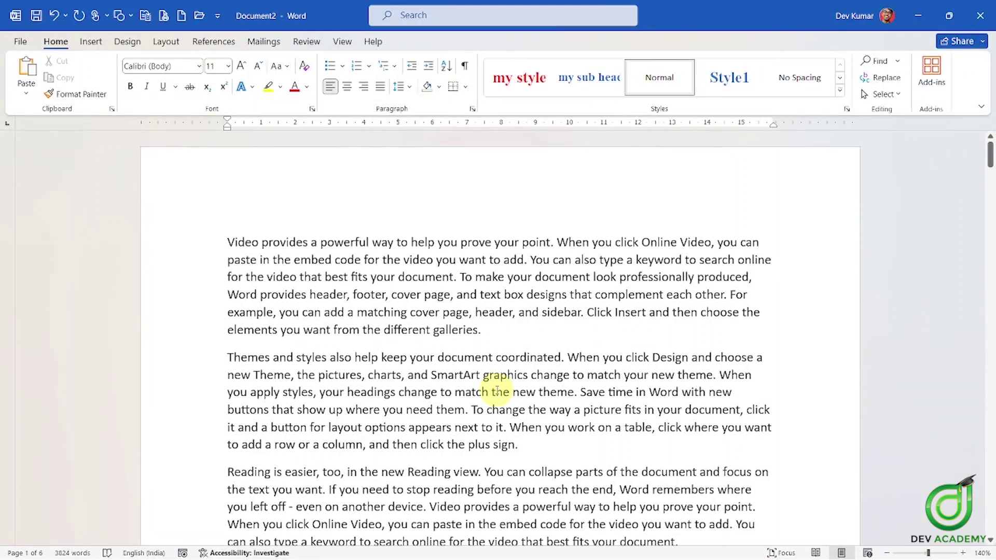
# Zoom out to 30% so all six filler-text pages appear side by side
pyautogui.keyDown('ctrl'); pyautogui.scroll(-6, 497, 390); pyautogui.keyUp('ctrl')
pyautogui.keyDown('ctrl'); pyautogui.scroll(-5, 496, 384); pyautogui.keyUp('ctrl')
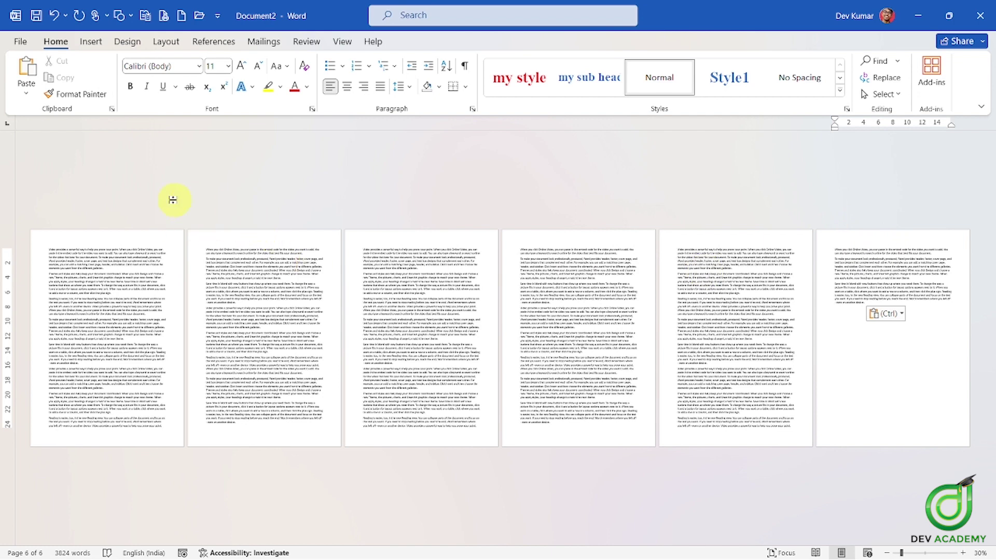
pyautogui.click(482, 343)
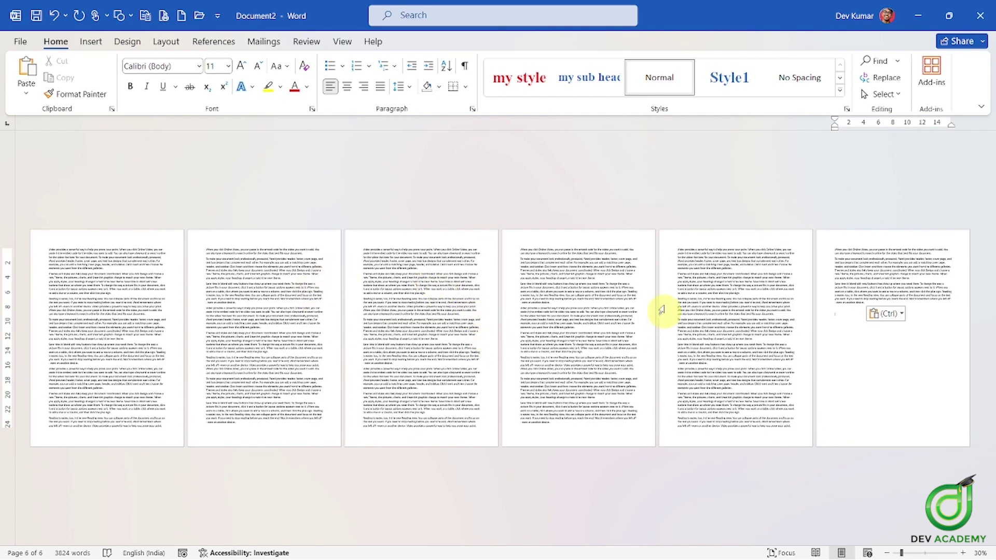
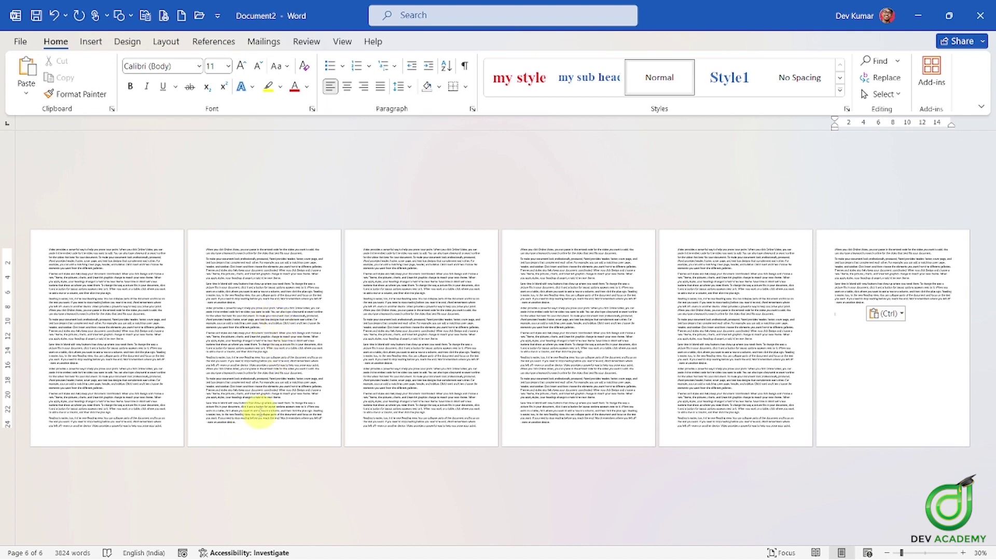
# Insert a Next Page section break after 'even on another device.' so later text starts page 3
pyautogui.scroll(5, 188, 411)
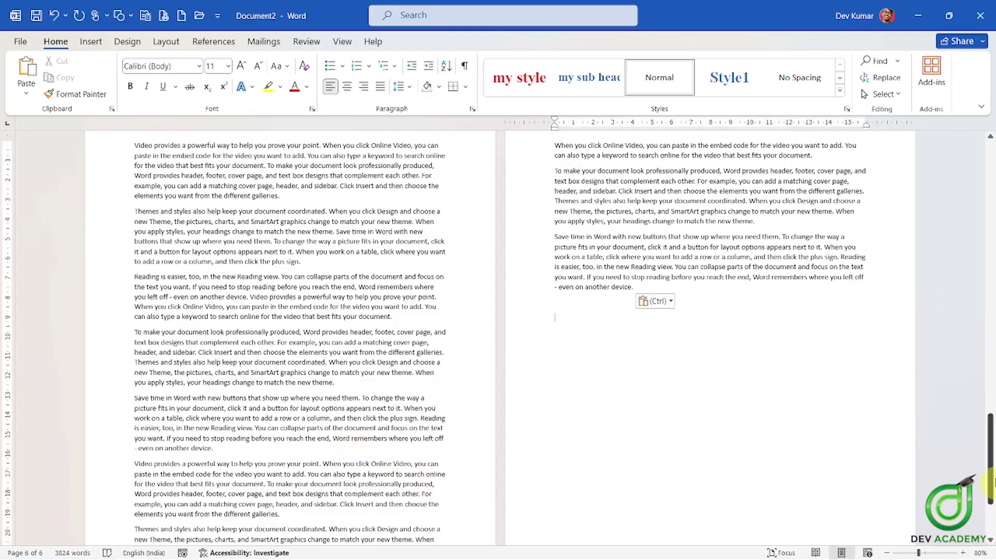
pyautogui.moveTo(988, 456); pyautogui.dragTo(989, 156)
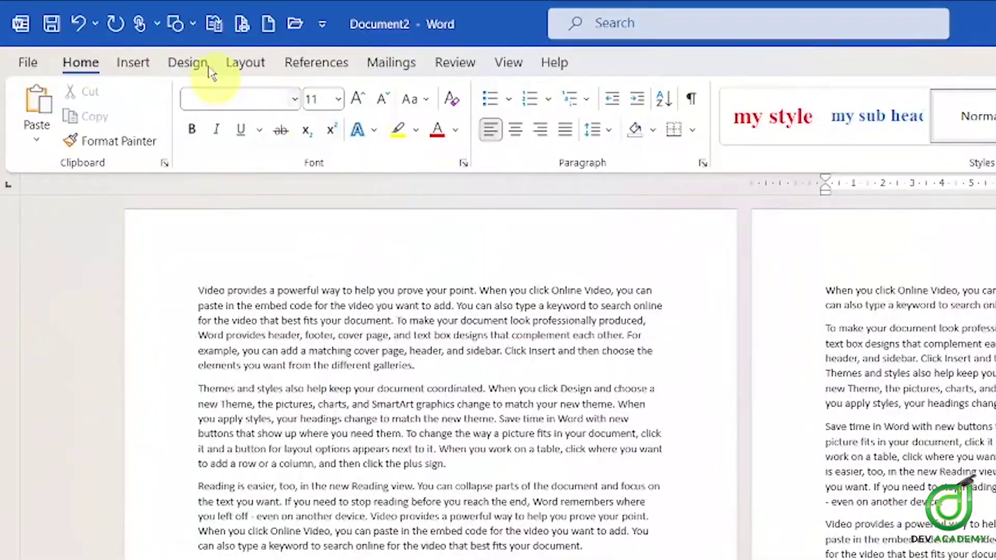
pyautogui.click(239, 64)
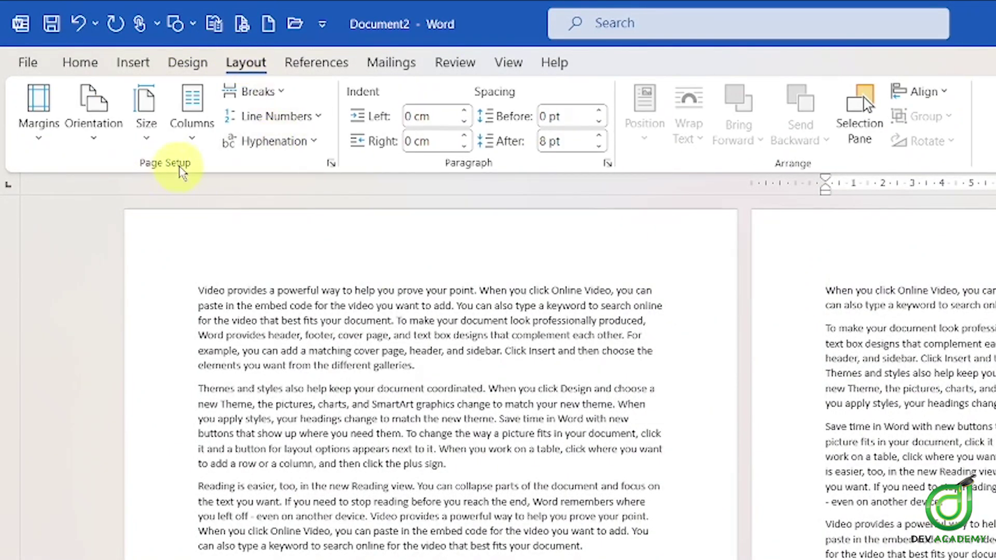
pyautogui.click(266, 102)
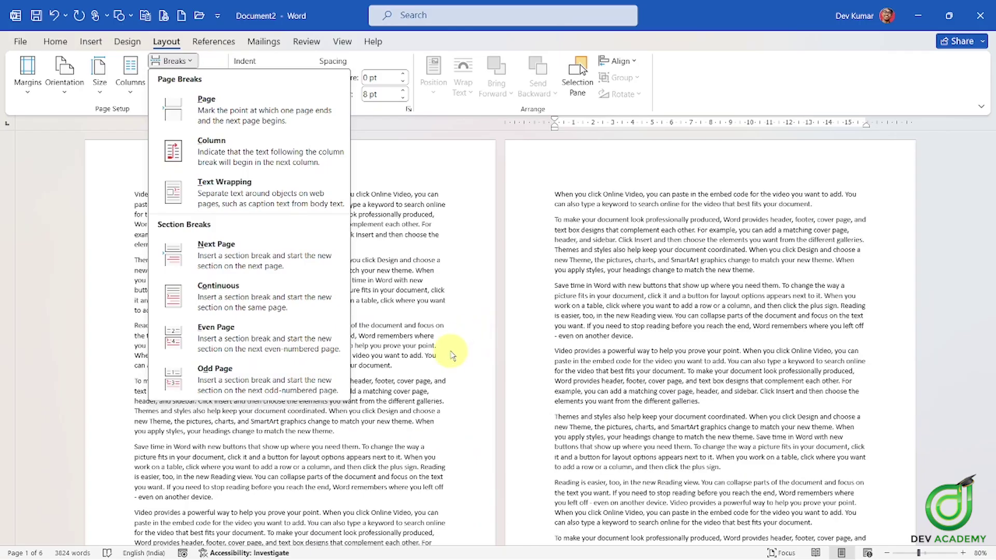
pyautogui.scroll(-5, 446, 353)
pyautogui.scroll(-3, 495, 408)
pyautogui.scroll(-2, 682, 415)
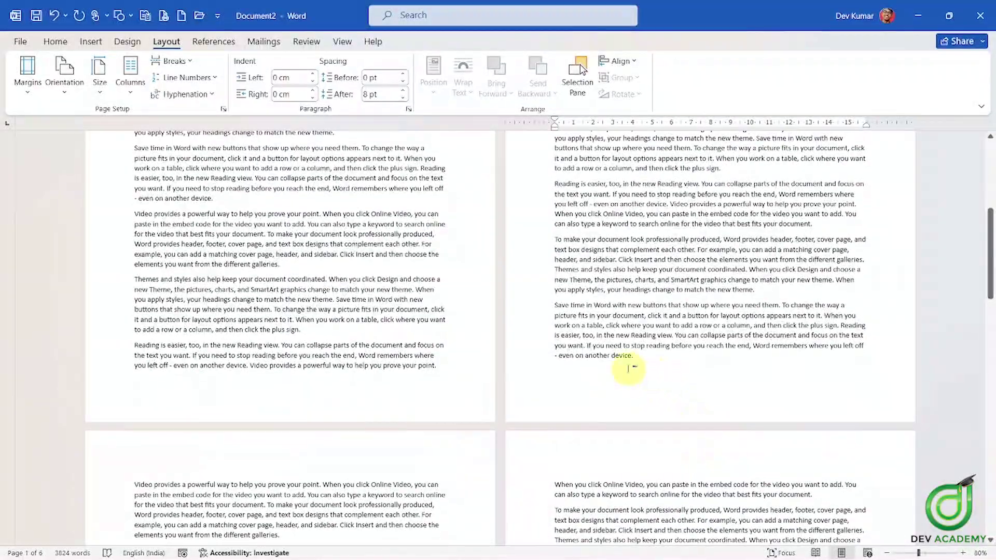
pyautogui.scroll(-2, 467, 322)
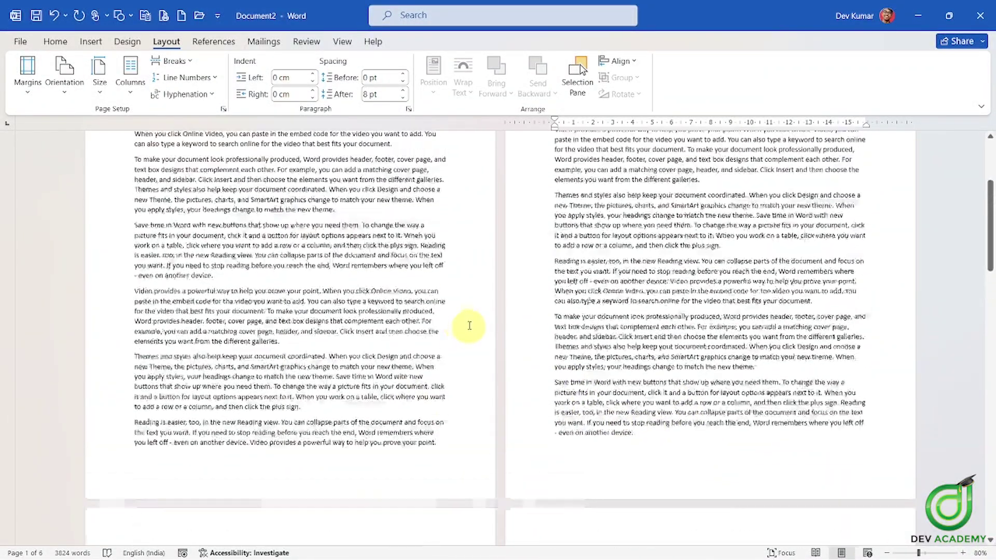
pyautogui.scroll(-3, 460, 278)
pyautogui.scroll(-2, 547, 255)
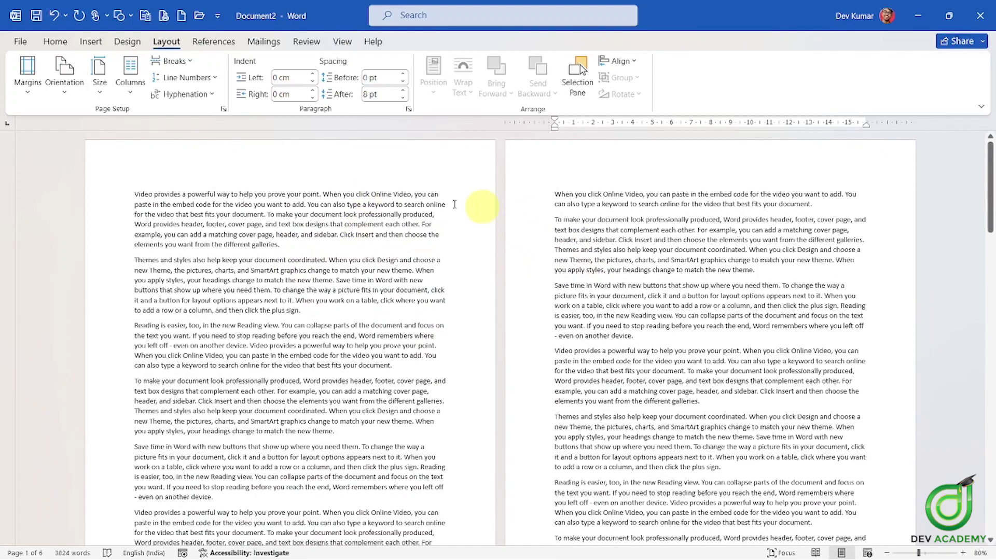
pyautogui.scroll(-6, 596, 223)
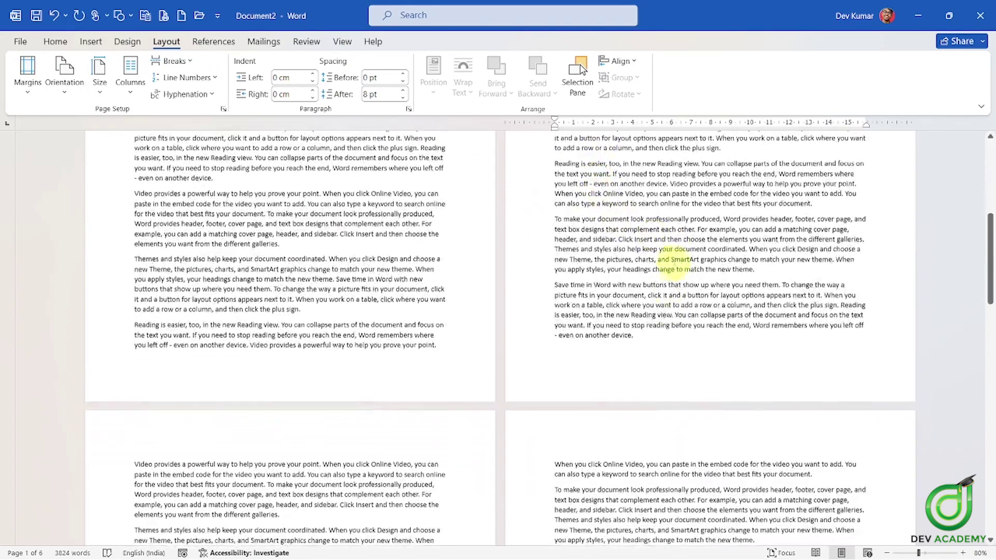
pyautogui.click(653, 332)
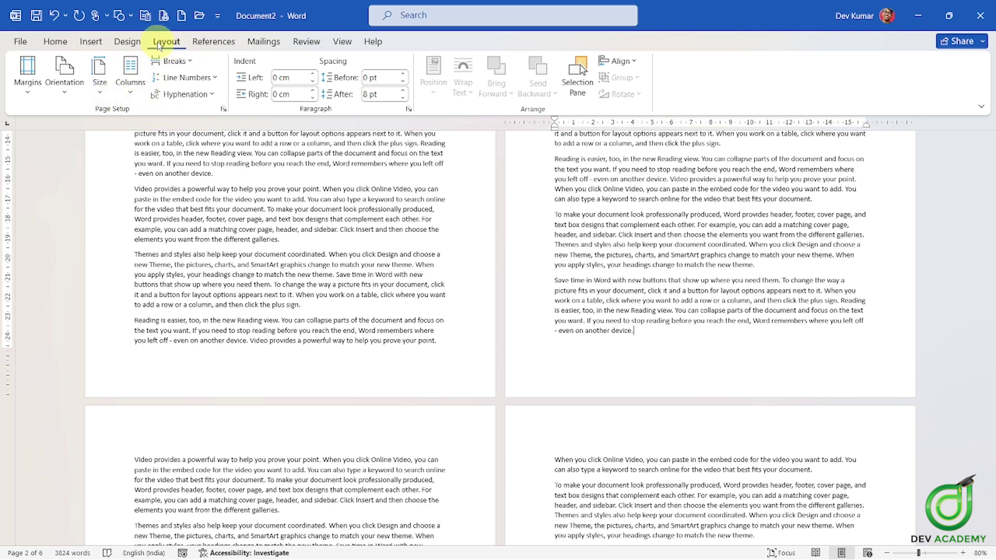
pyautogui.click(172, 60)
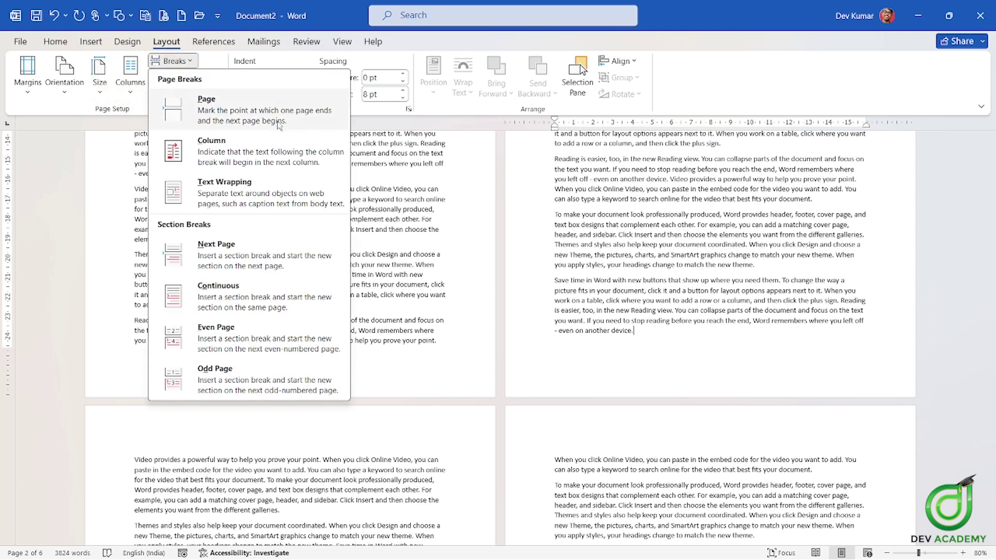
pyautogui.click(226, 266)
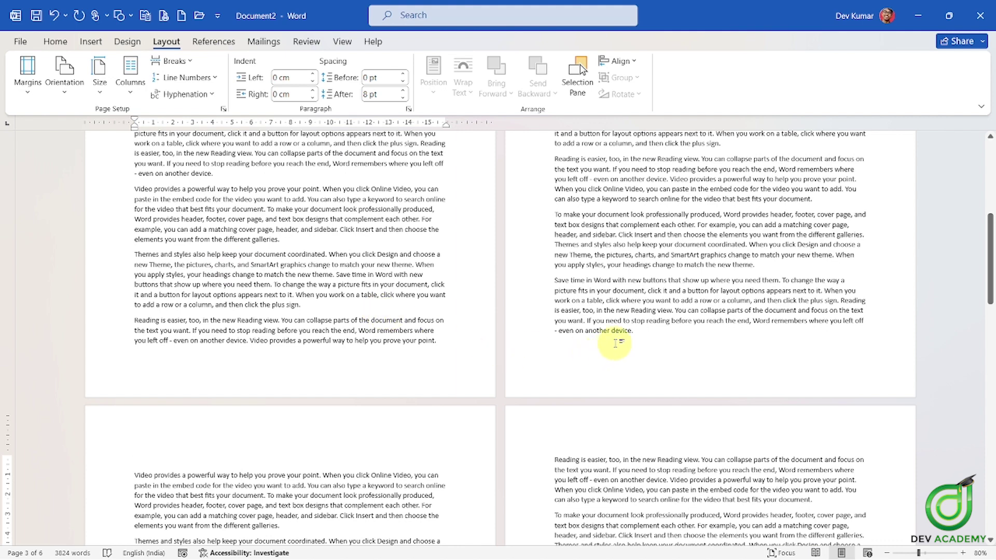
pyautogui.doubleClick(208, 429)
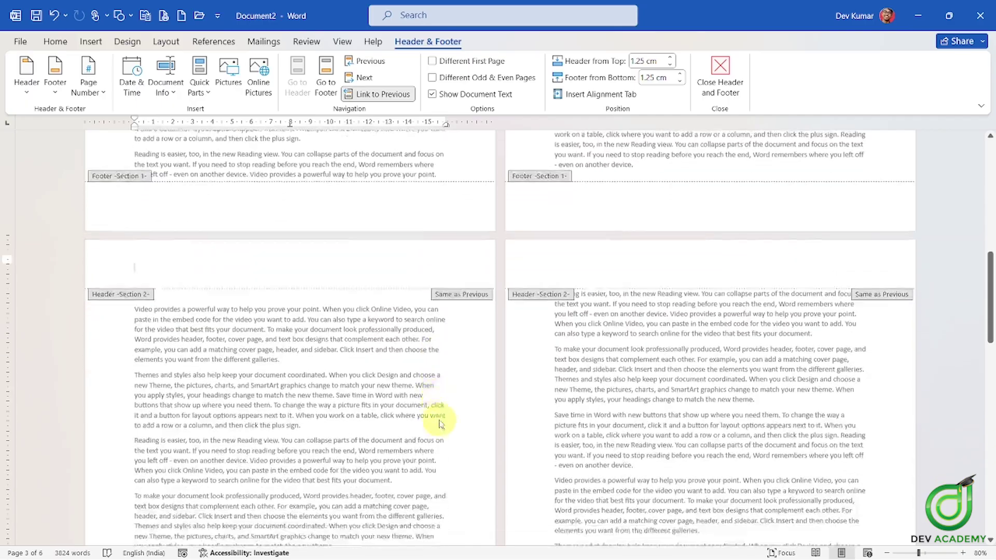
pyautogui.scroll(-5, 441, 419)
pyautogui.scroll(-5, 440, 419)
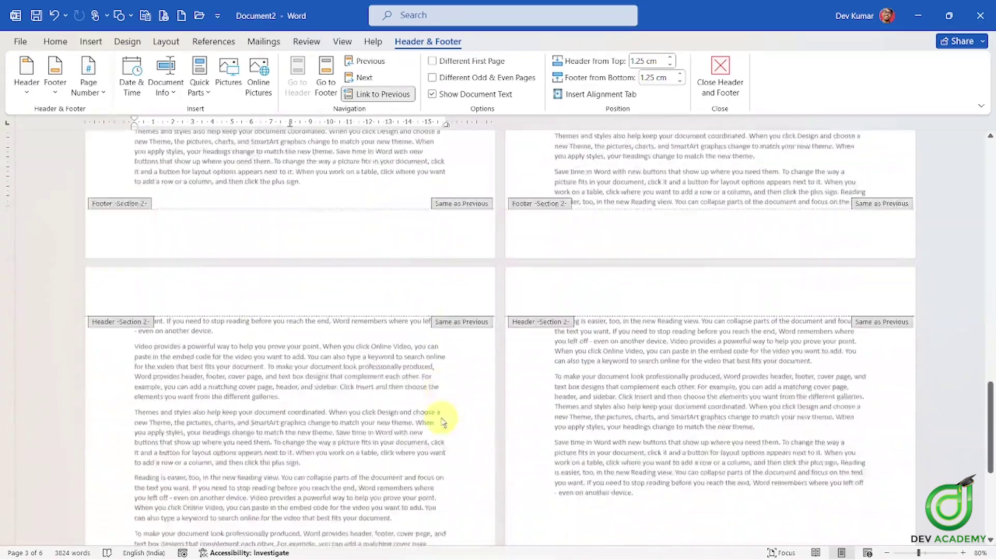
pyautogui.scroll(-5, 442, 421)
pyautogui.scroll(10, 441, 421)
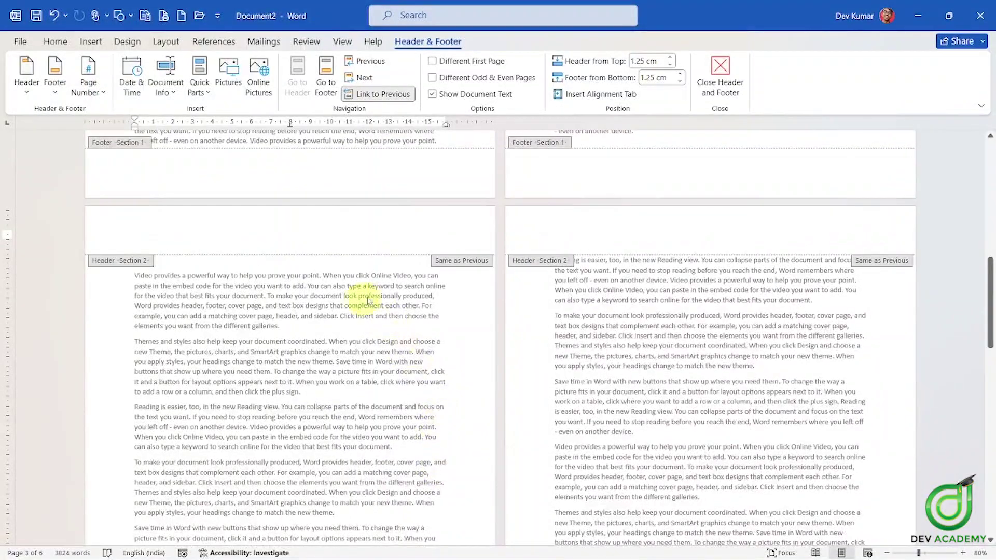
pyautogui.scroll(1, 318, 244)
pyautogui.scroll(3, 318, 244)
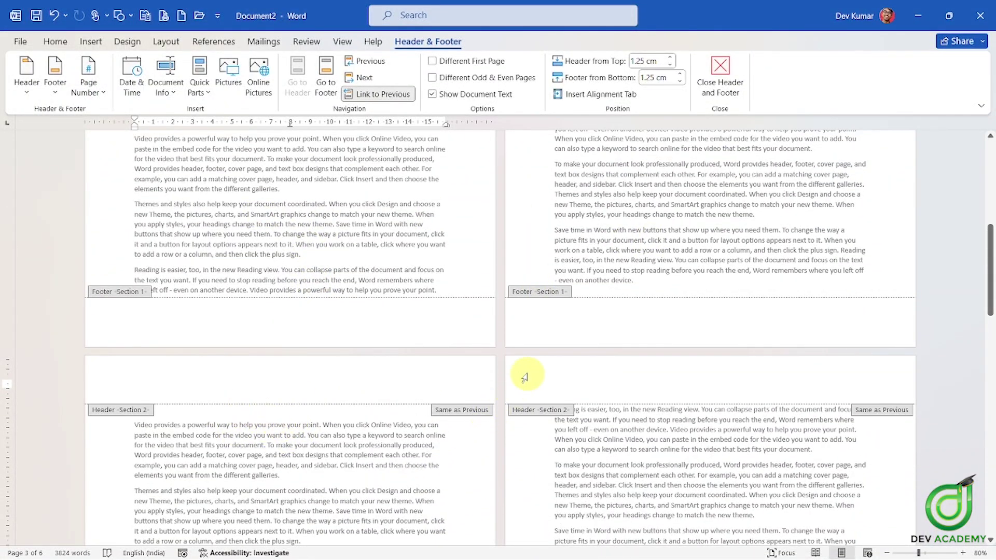
pyautogui.scroll(-4, 470, 418)
pyautogui.scroll(-3, 519, 420)
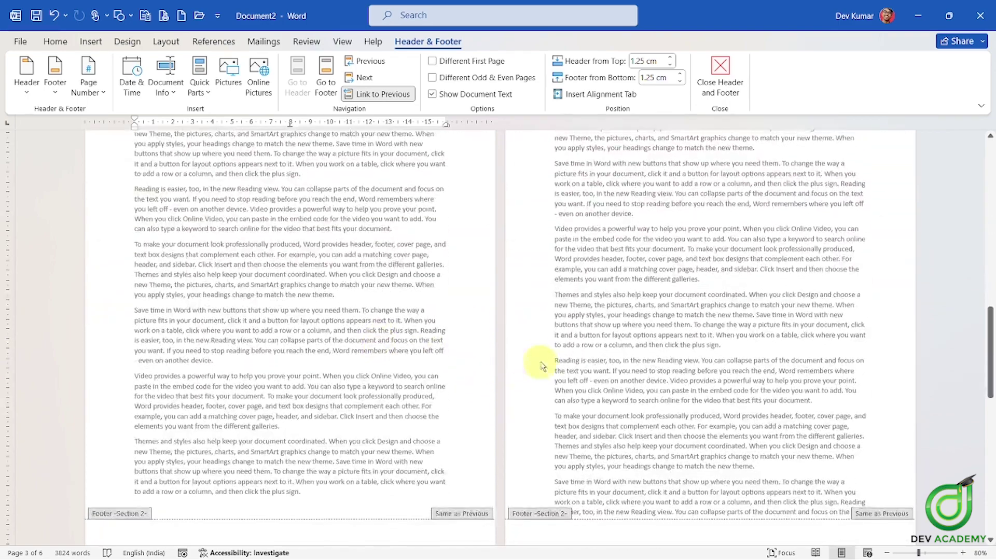
pyautogui.scroll(-2, 467, 430)
pyautogui.doubleClick(322, 414)
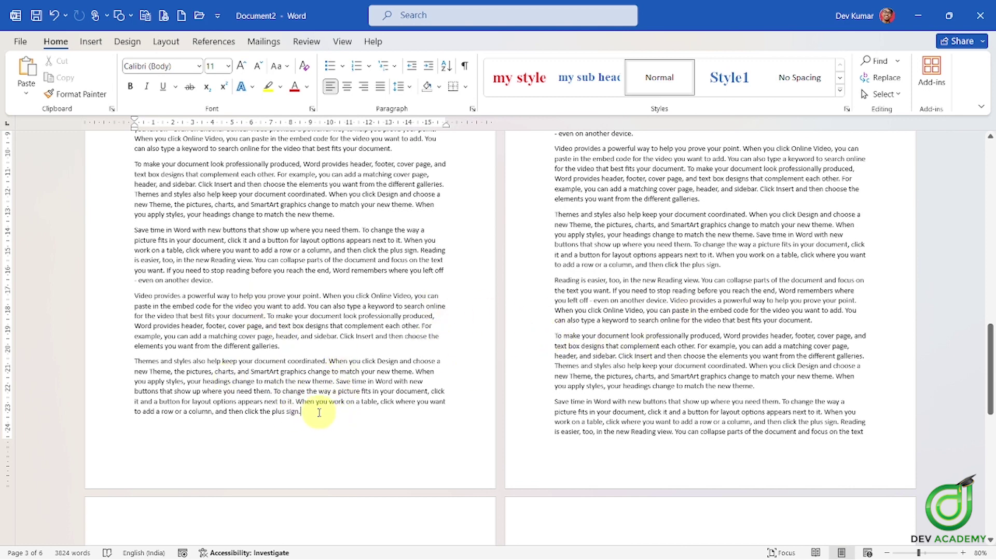
# Add a Next Page section break after 'plus sign.' and open the new Section 3 header
pyautogui.click(167, 48)
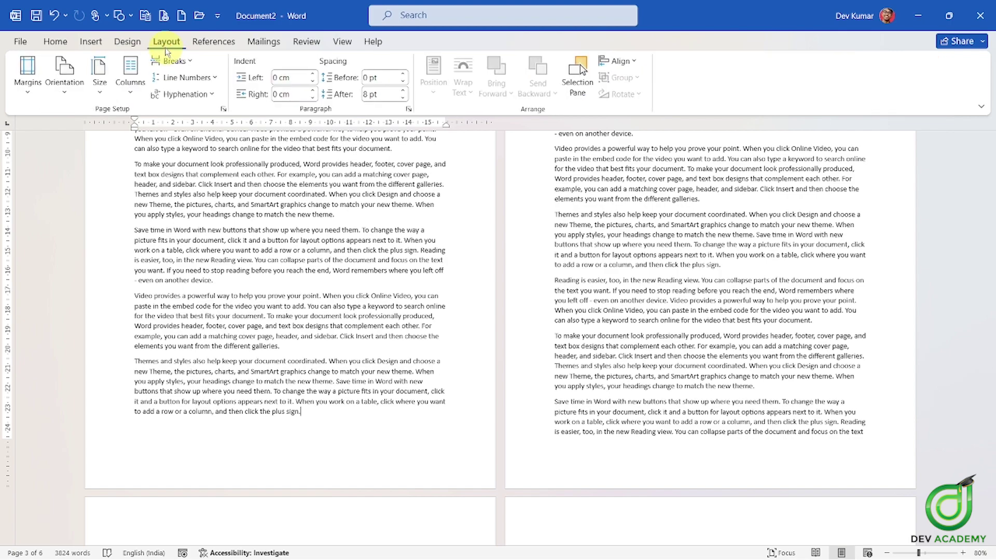
pyautogui.click(172, 61)
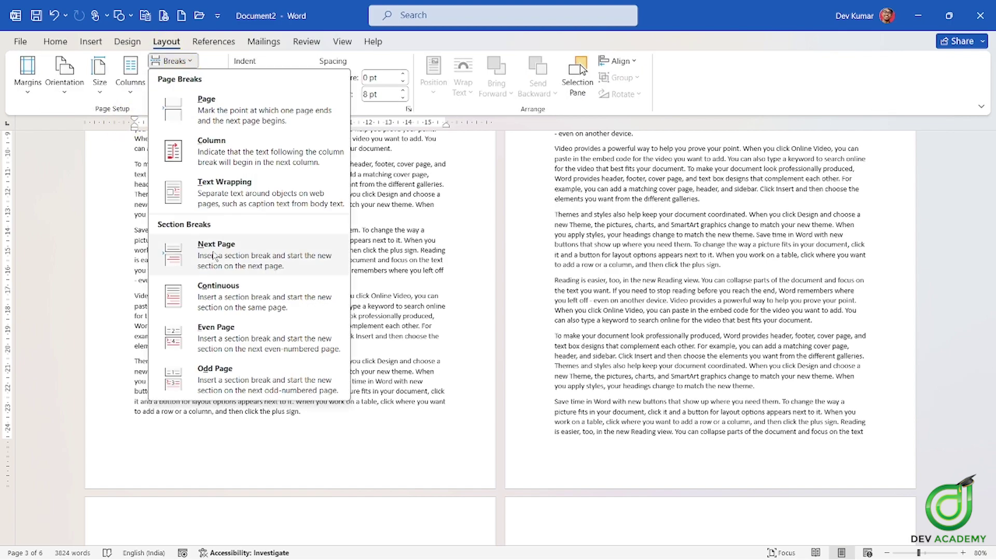
pyautogui.click(220, 259)
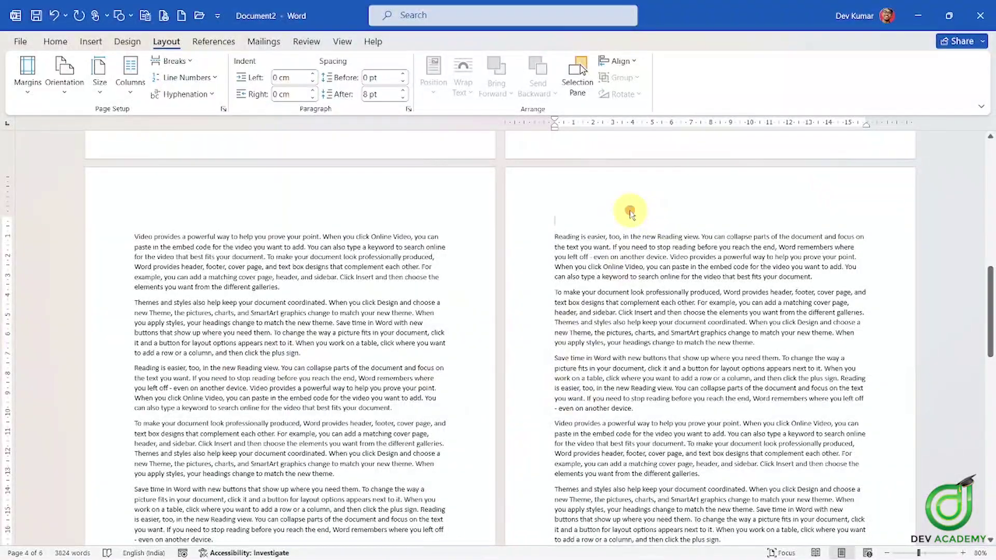
pyautogui.doubleClick(615, 200)
pyautogui.scroll(2, 540, 246)
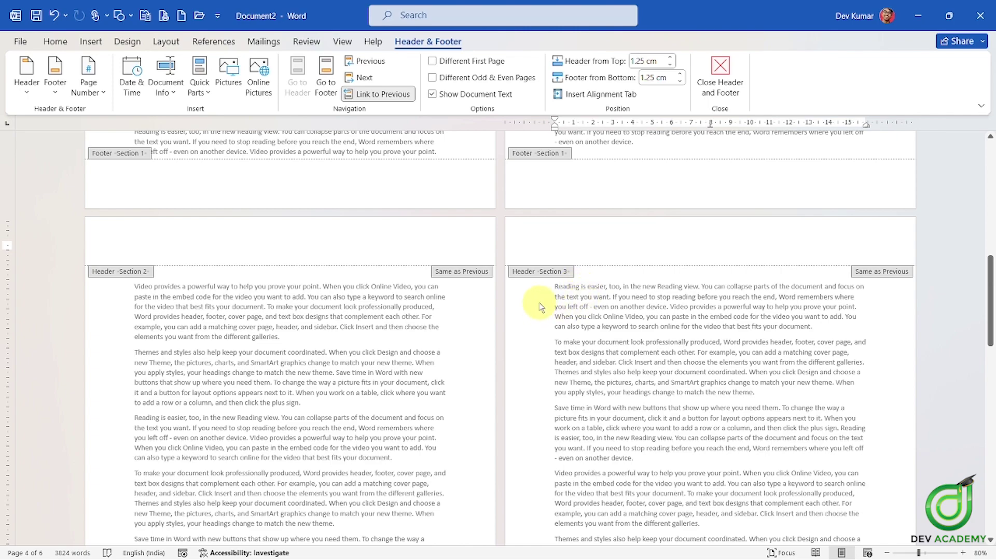
# Scroll down to page 5 and leave header editing to return to the body text
pyautogui.scroll(-3, 540, 301)
pyautogui.scroll(-3, 540, 301)
pyautogui.scroll(-3, 540, 301)
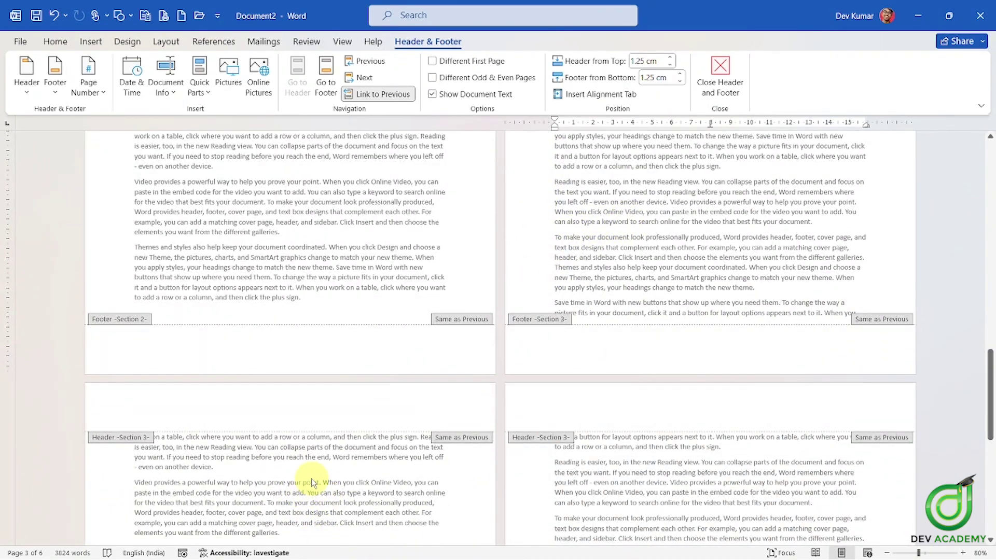
pyautogui.scroll(-6, 307, 461)
pyautogui.scroll(-3, 394, 394)
pyautogui.scroll(-2, 509, 322)
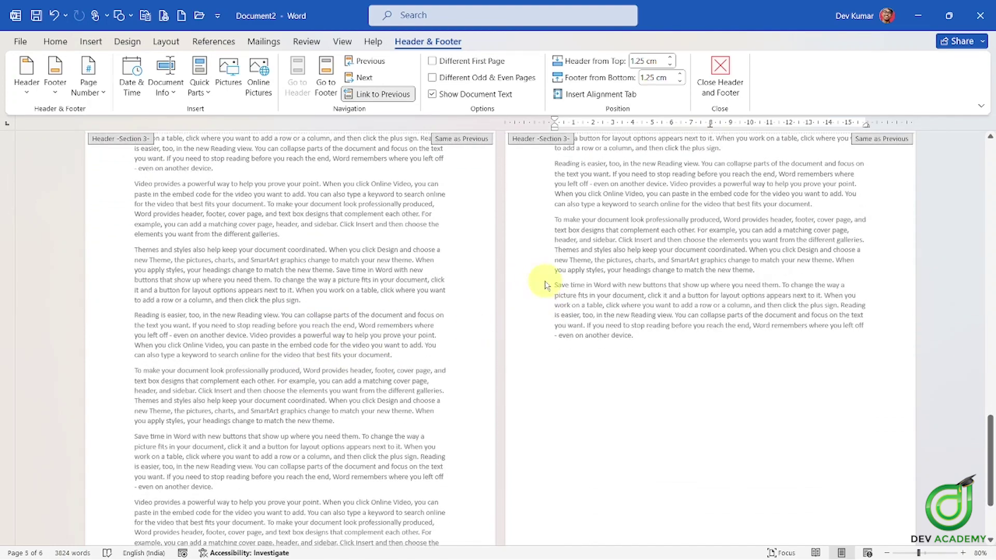
pyautogui.scroll(-2, 457, 391)
pyautogui.scroll(-2, 457, 390)
pyautogui.doubleClick(447, 453)
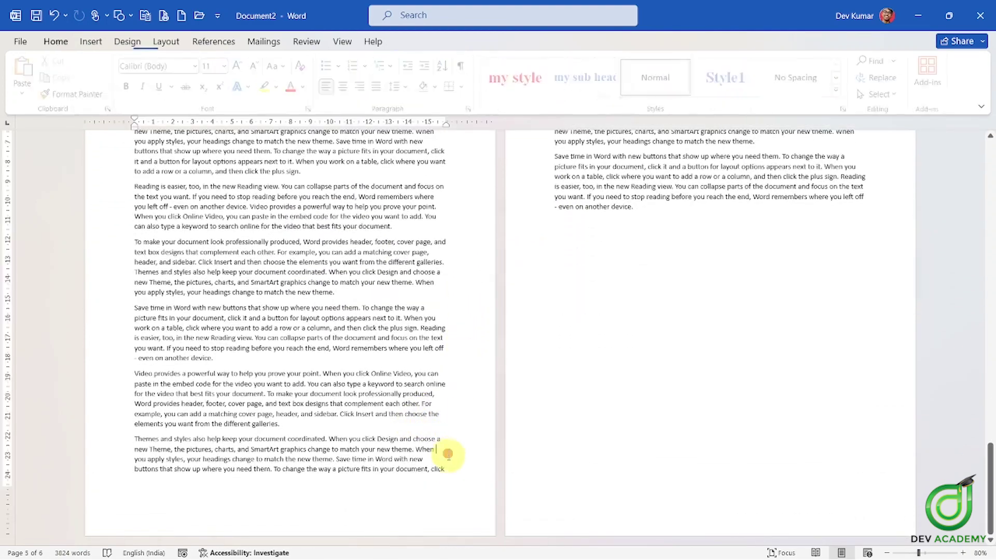
# Insert another Next Page section break from Layout > Breaks
pyautogui.click(166, 42)
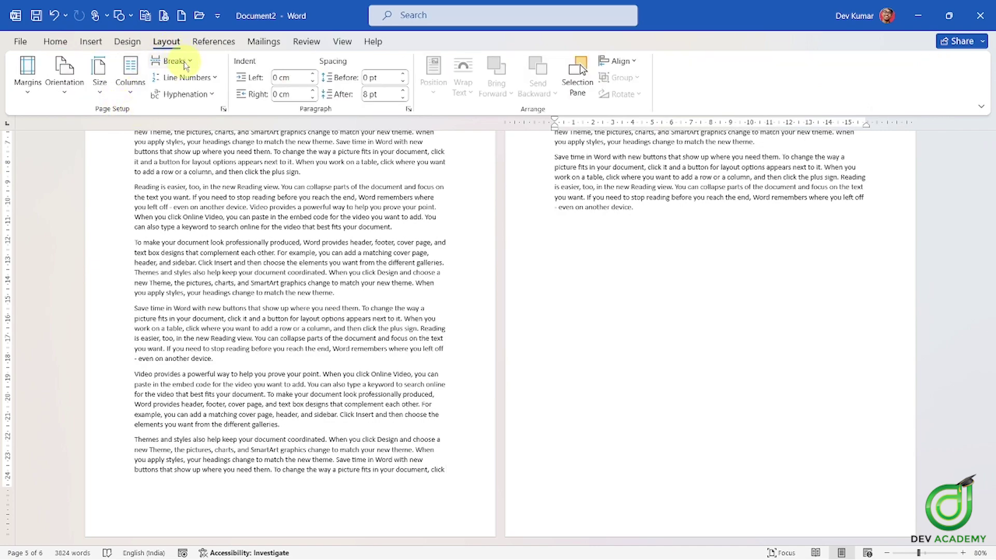
pyautogui.click(183, 62)
pyautogui.click(255, 246)
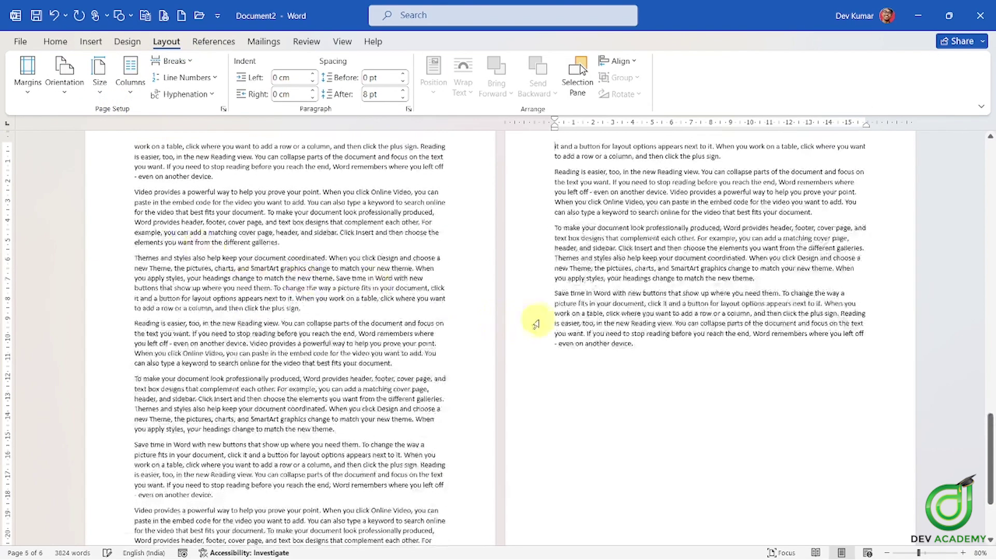
# Open the page headers to review the section labels
pyautogui.scroll(3, 536, 325)
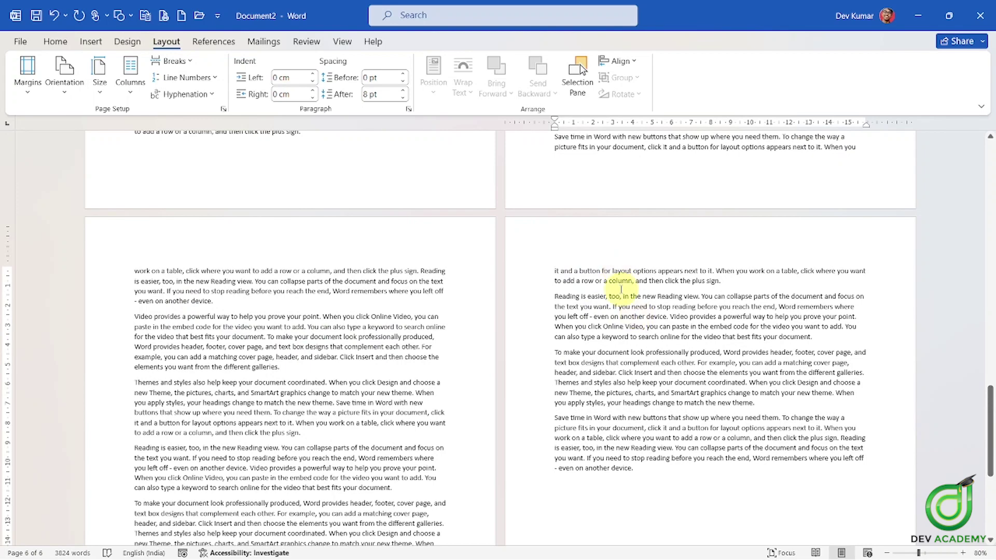
pyautogui.doubleClick(593, 252)
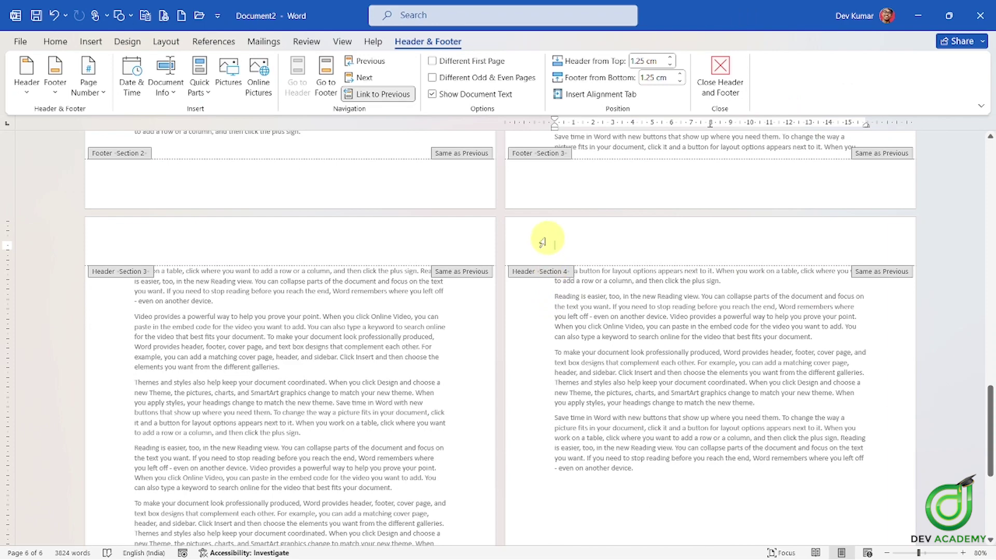
pyautogui.doubleClick(519, 275)
pyautogui.keyDown('ctrl'); pyautogui.scroll(-1, 519, 275); pyautogui.keyUp('ctrl')
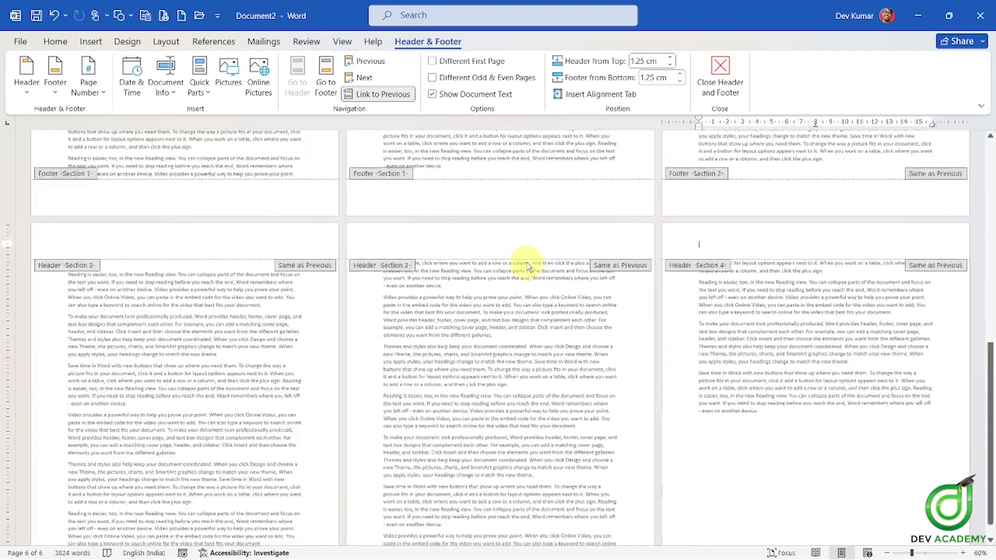
pyautogui.scroll(2, 534, 258)
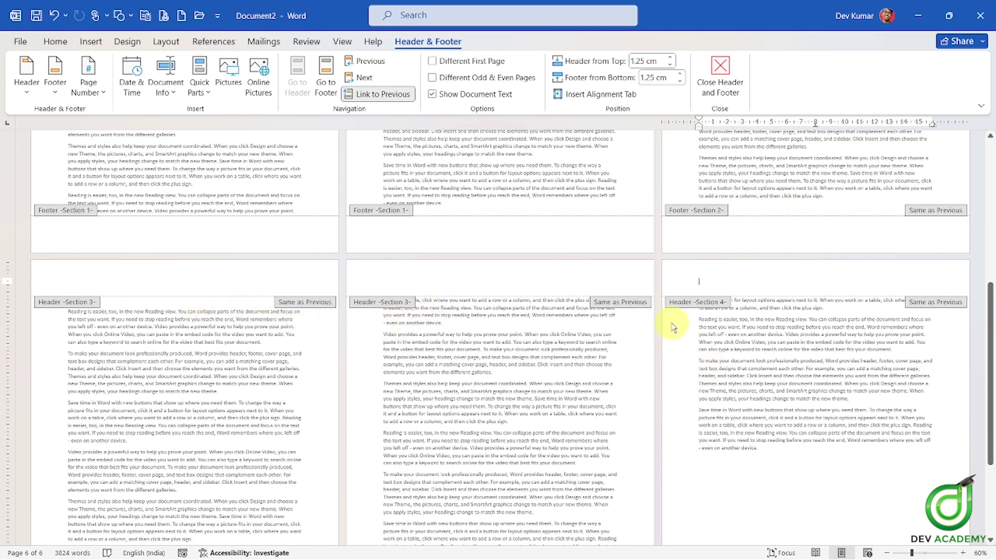
# Close header editing and place the insertion point at the start of page 1
pyautogui.scroll(3, 743, 324)
pyautogui.scroll(3, 730, 322)
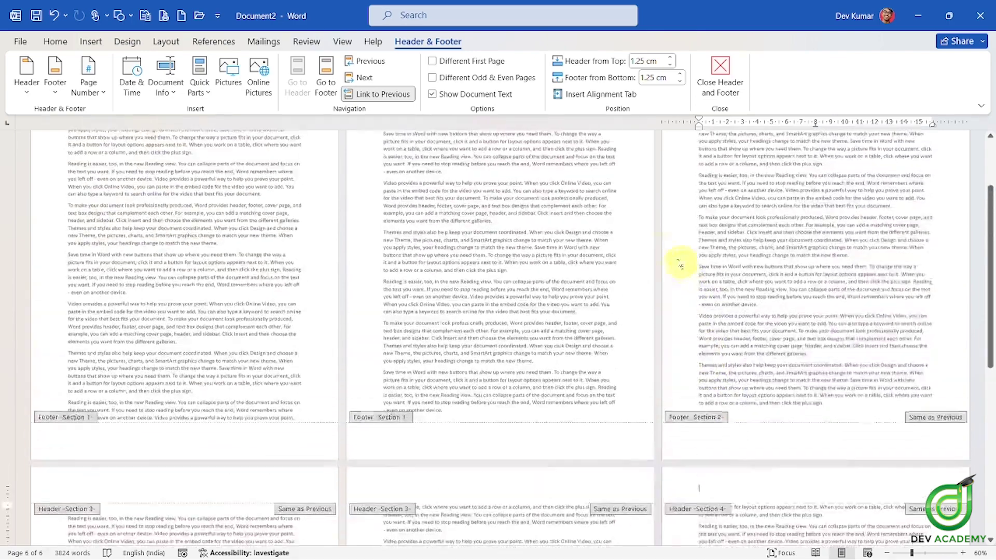
pyautogui.scroll(2, 683, 262)
pyautogui.scroll(2, 634, 249)
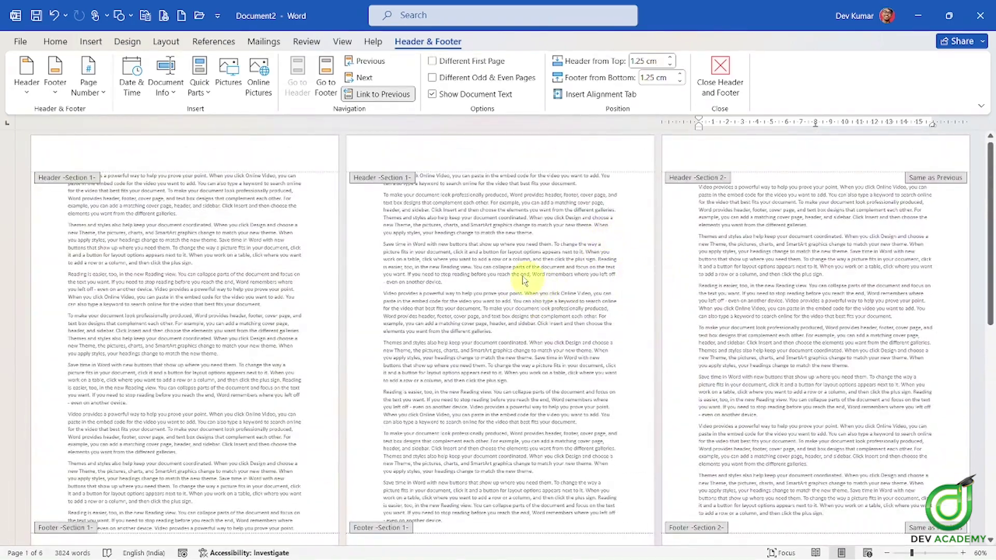
pyautogui.doubleClick(500, 263)
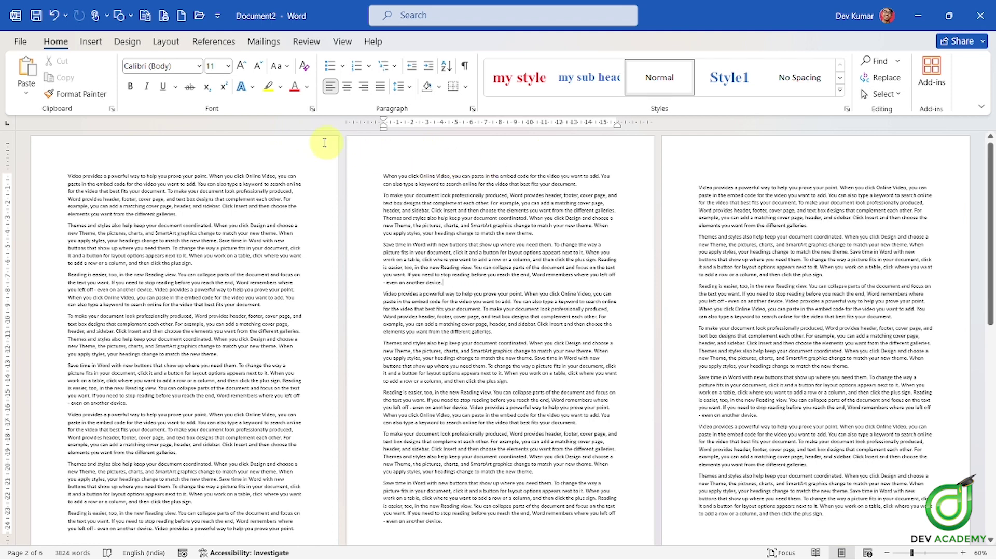
pyautogui.click(276, 150)
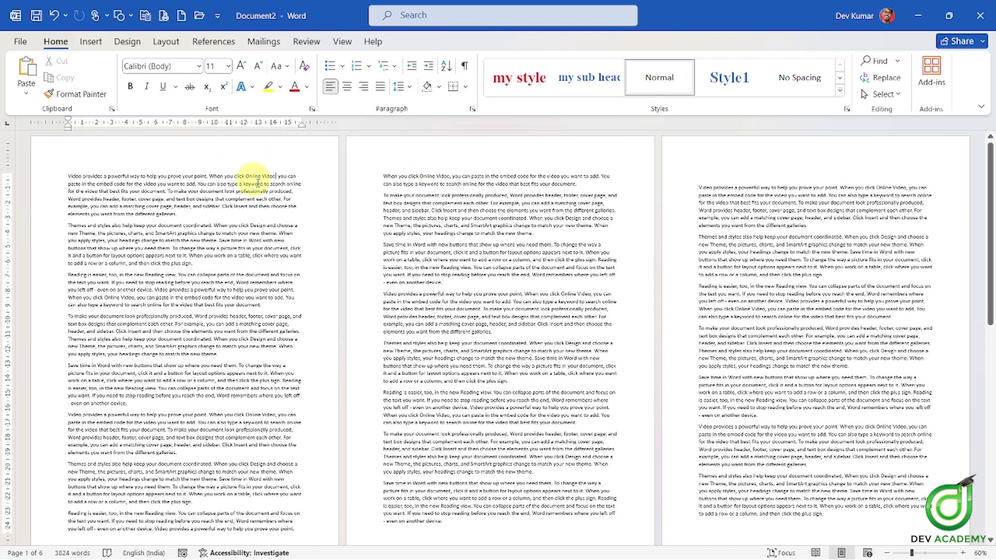
# Type 'Header 1' into the page 1 header and select it
pyautogui.doubleClick(205, 156)
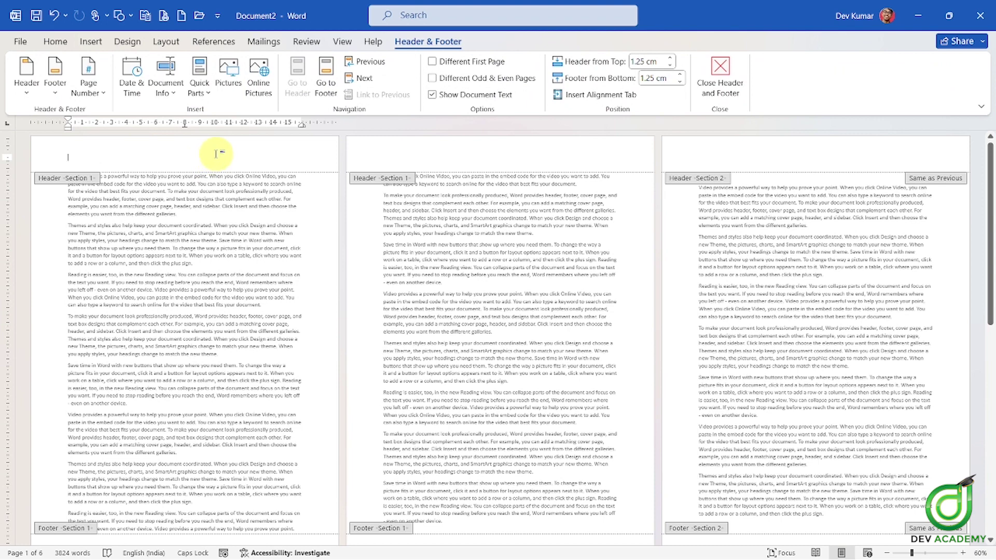
pyautogui.write('He')
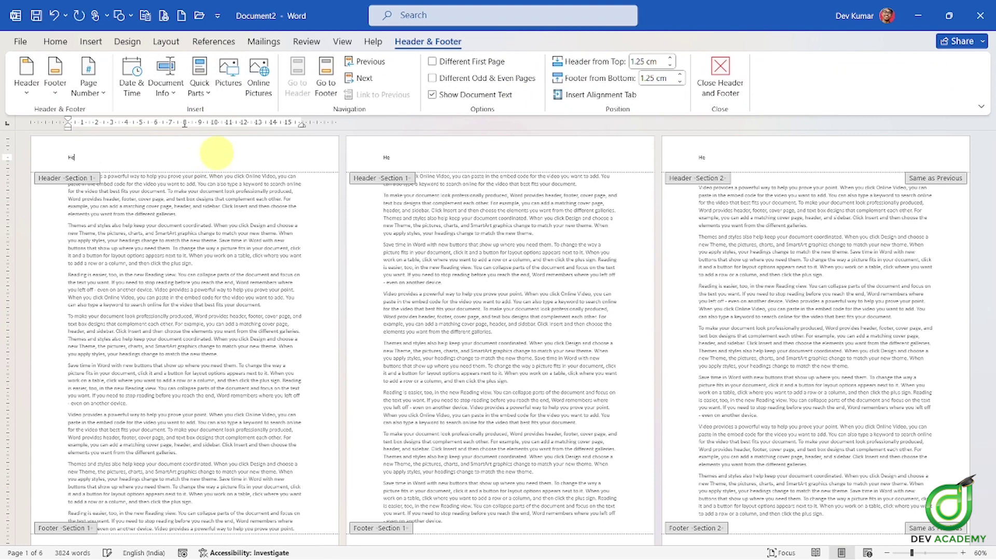
pyautogui.write('ader 1')
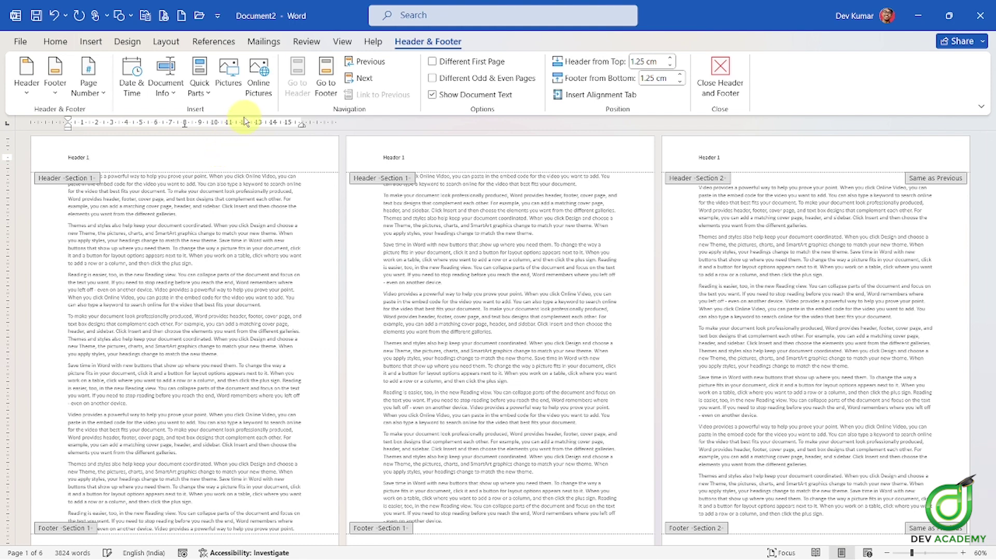
pyautogui.click(54, 41)
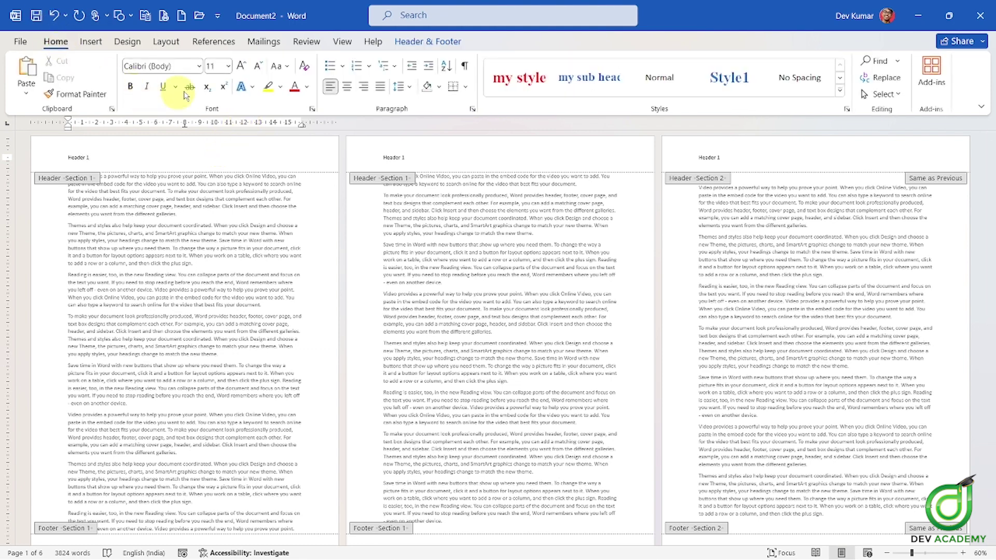
pyautogui.moveTo(94, 157); pyautogui.dragTo(55, 157)
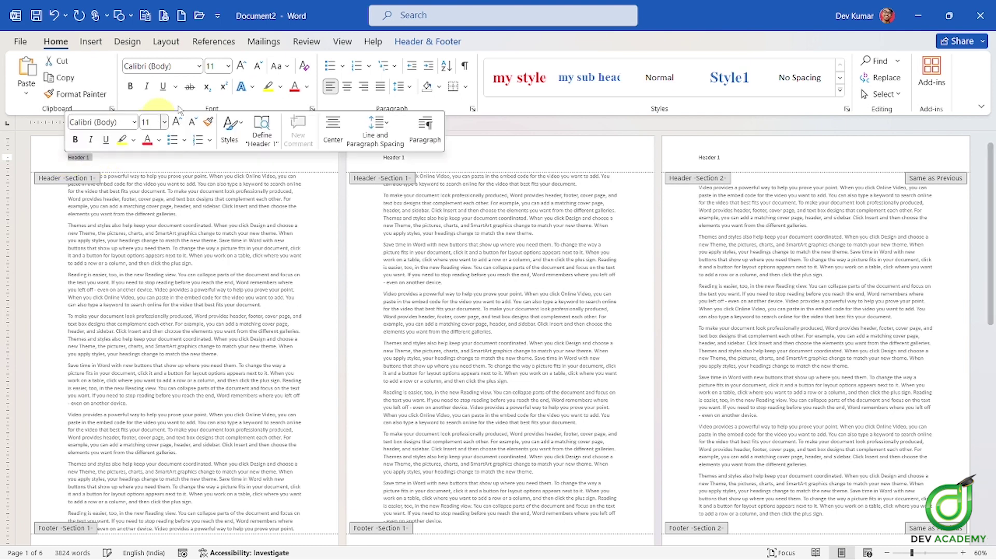
# Centre the header text and set its font size to 28 pt
pyautogui.click(242, 65)
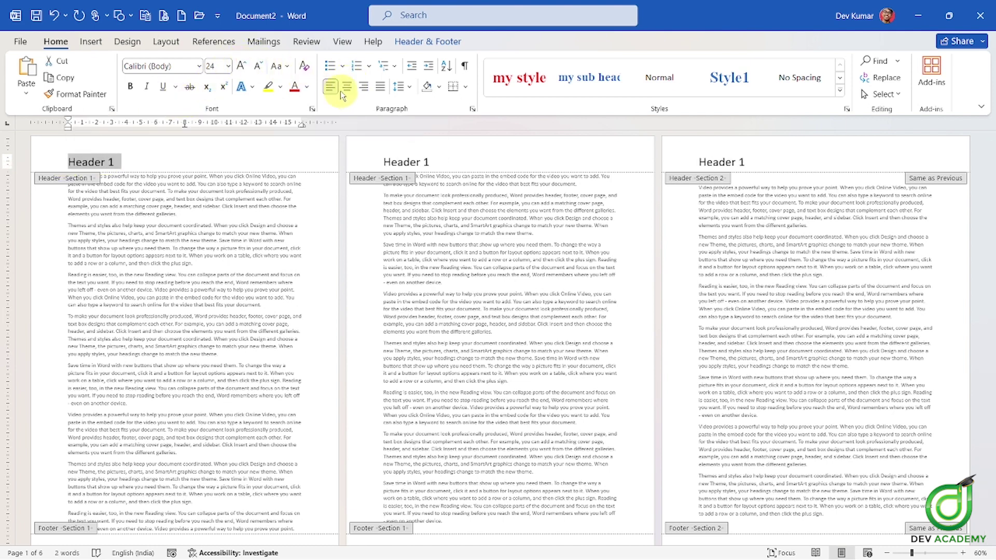
pyautogui.click(346, 88)
pyautogui.click(246, 69)
pyautogui.click(246, 69)
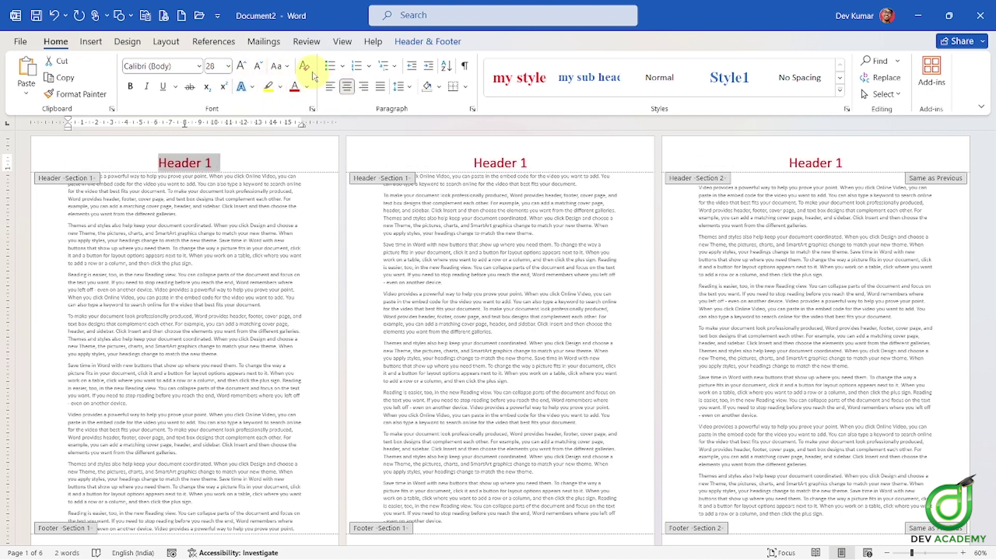
pyautogui.click(242, 65)
pyautogui.click(242, 65)
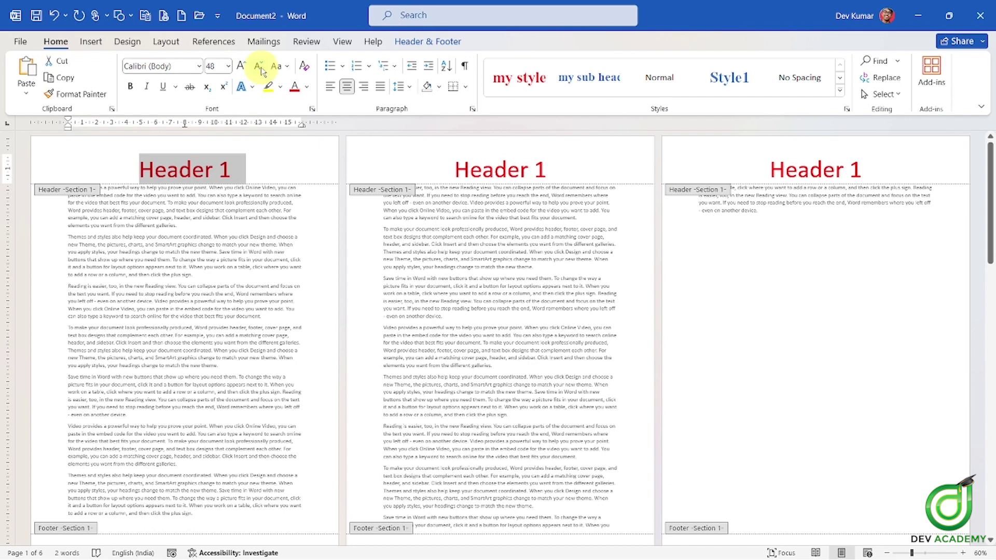
pyautogui.click(260, 67)
pyautogui.click(260, 67)
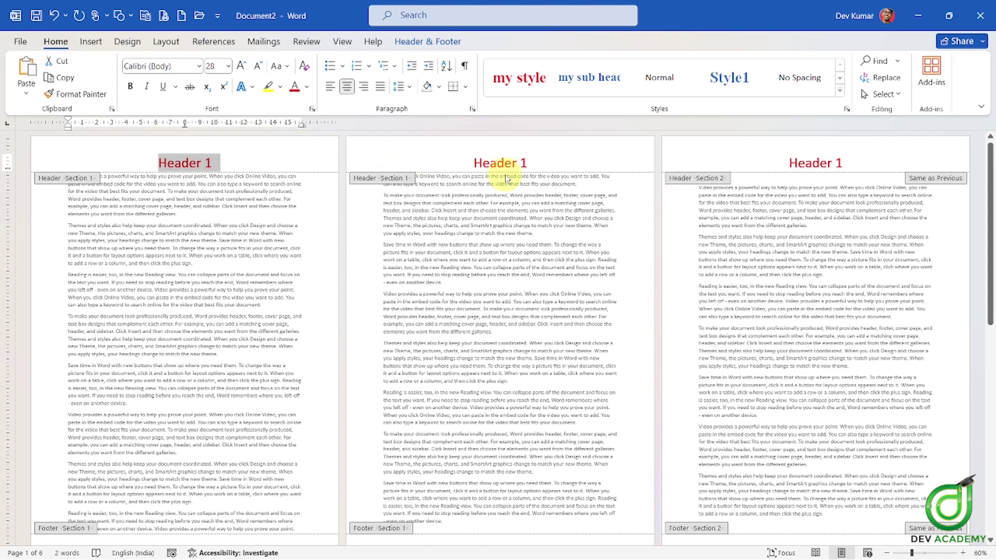
pyautogui.scroll(-3, 511, 167)
pyautogui.scroll(-3, 516, 173)
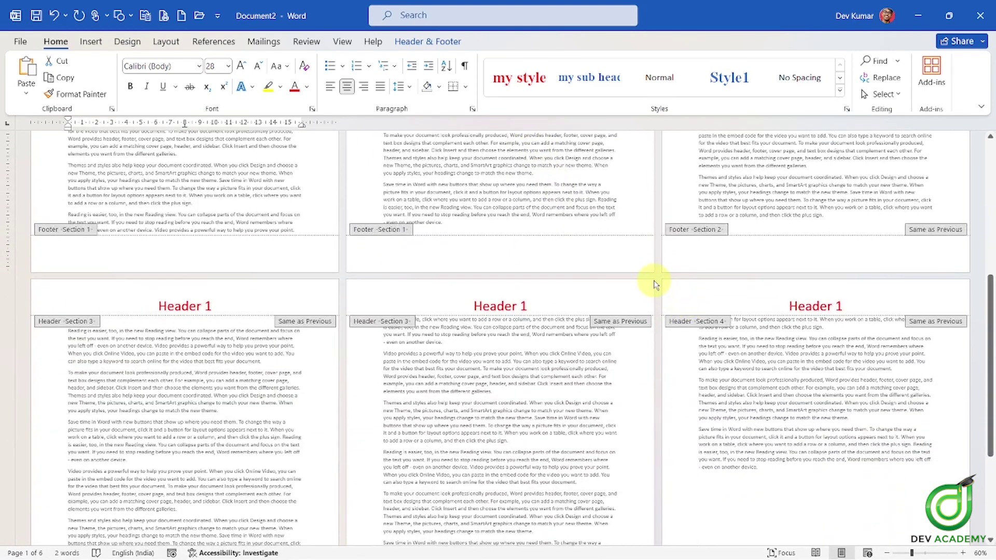
pyautogui.scroll(3, 534, 205)
pyautogui.scroll(3, 580, 222)
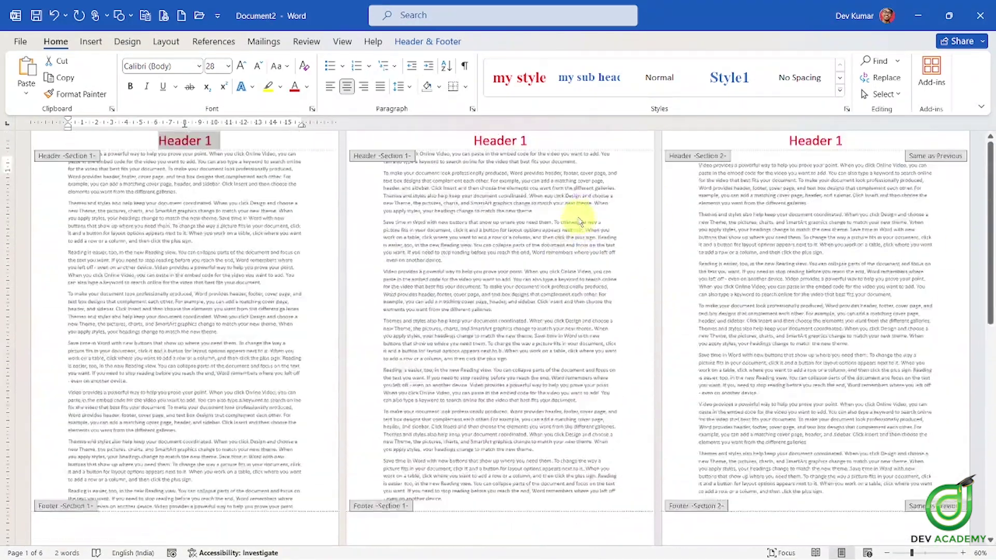
pyautogui.scroll(1, 581, 222)
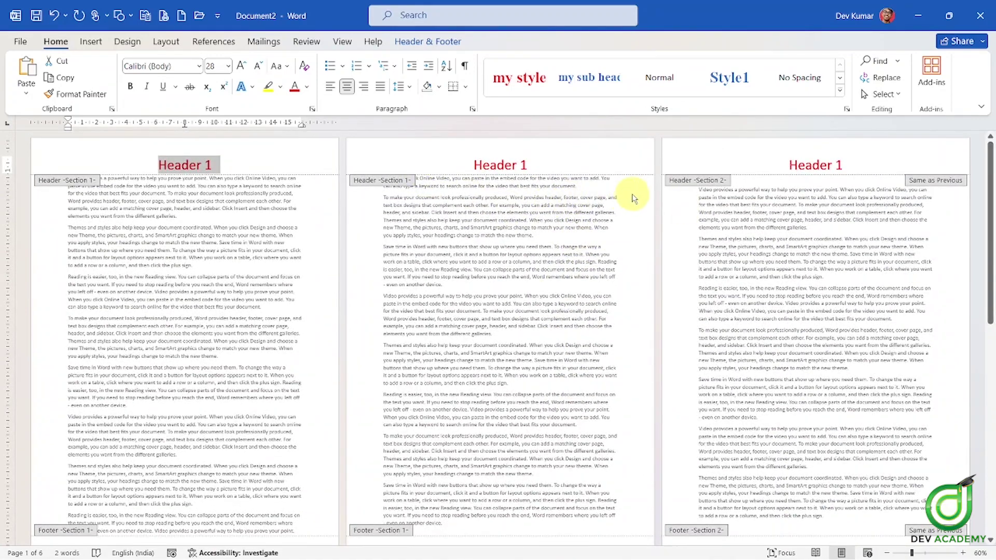
pyautogui.click(559, 167)
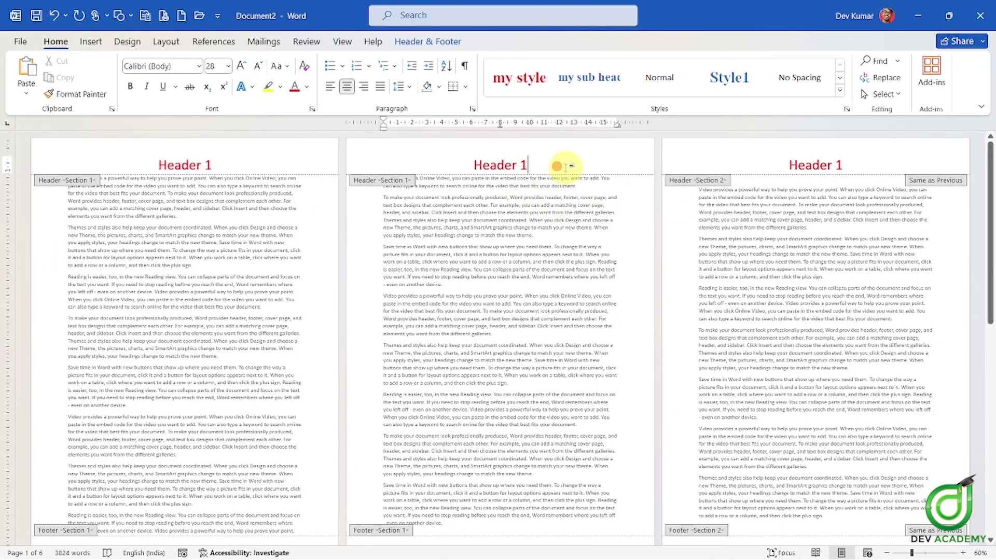
pyautogui.click(736, 156)
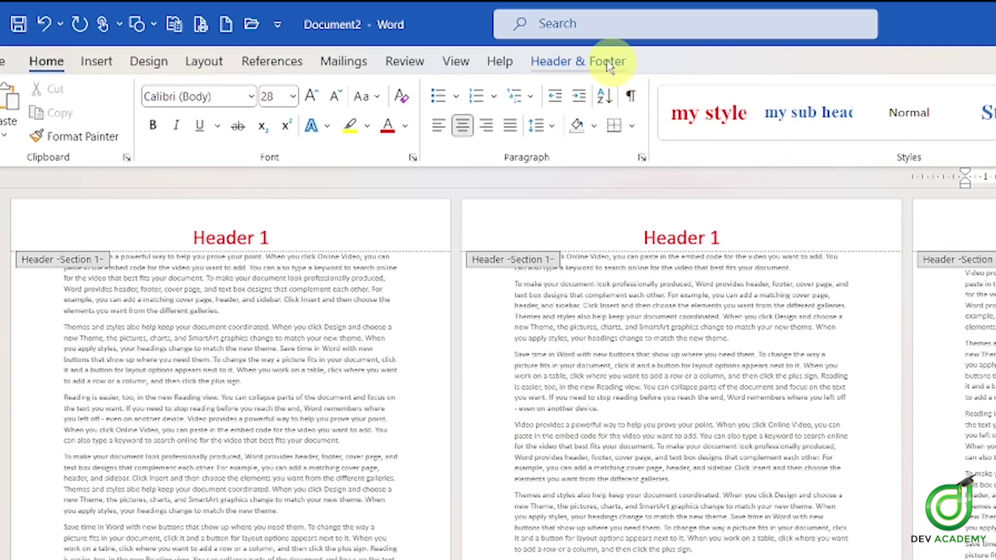
# Turn off Link to Previous so the Section 2 header is independent of Section 1
pyautogui.click(441, 41)
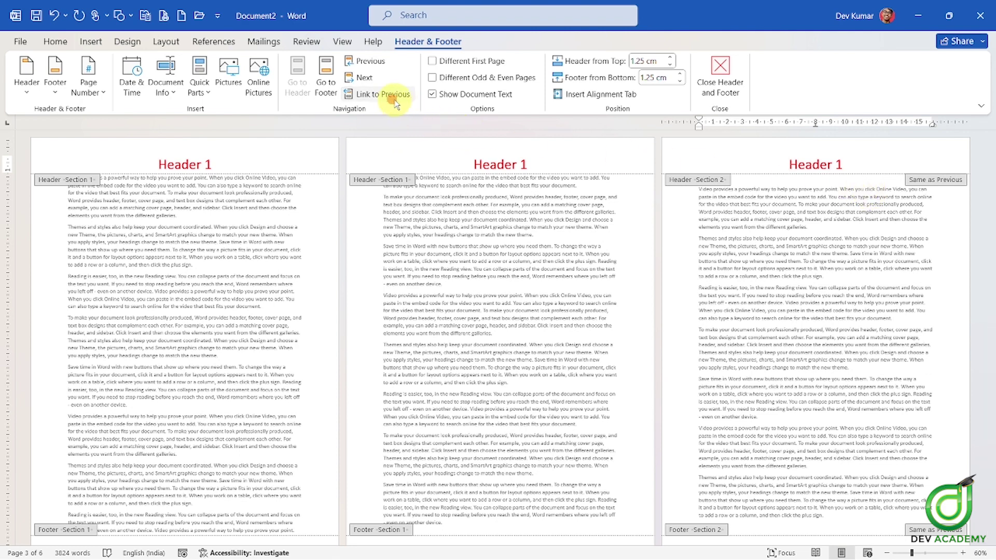
pyautogui.click(396, 102)
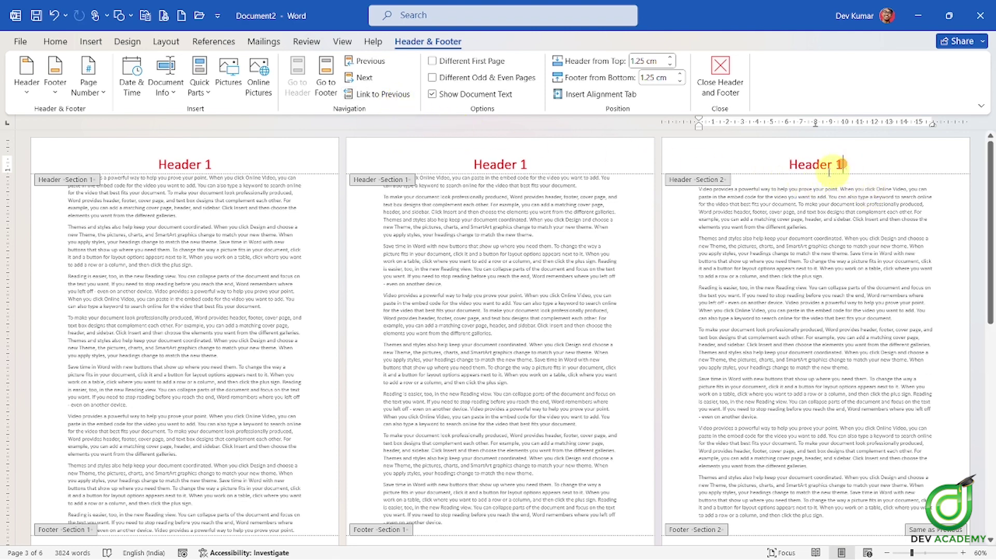
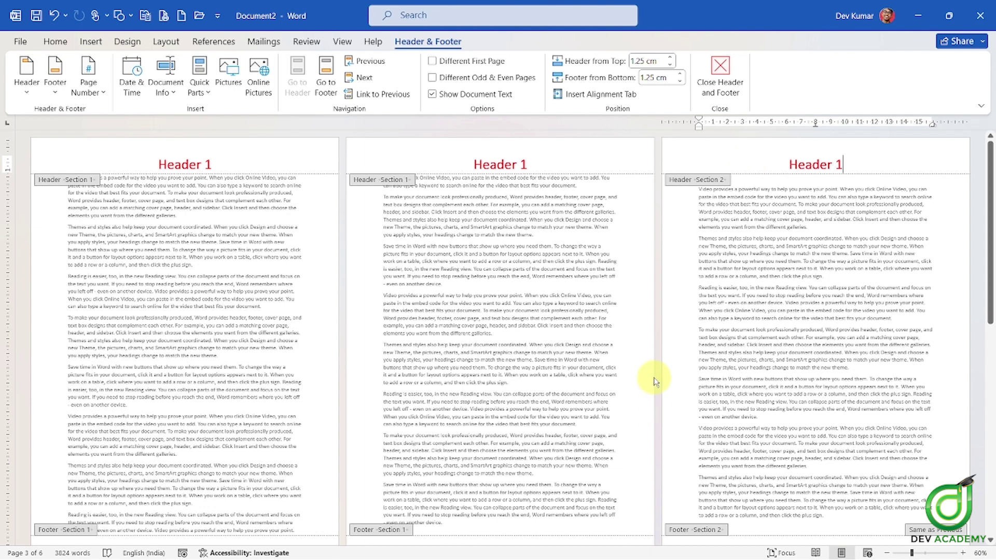
# Make the Section 2 header read Header 2, and unlink the Section 3 and 4 headers from previous
pyautogui.press('BackSpace')
pyautogui.press('BackSpace')
pyautogui.write('2')
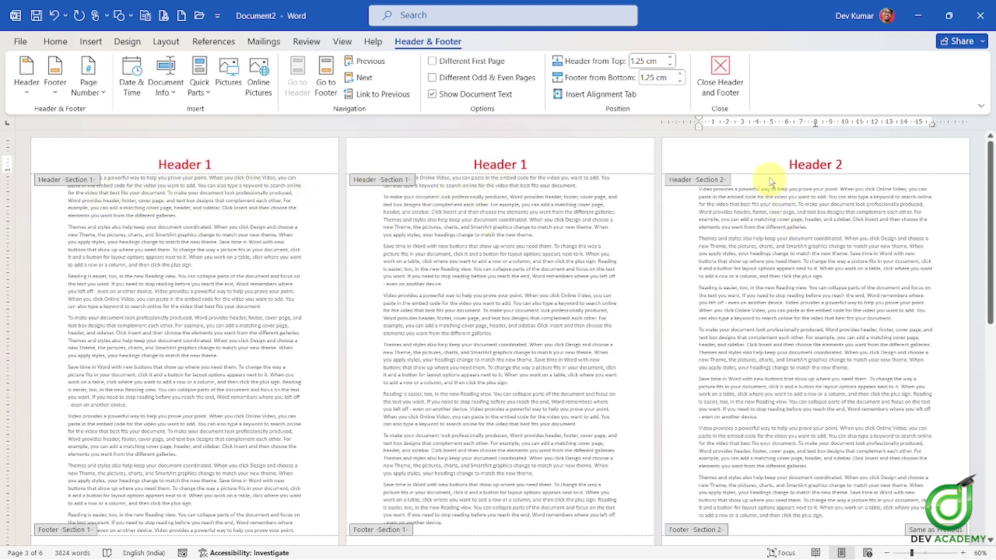
pyautogui.scroll(-5, 815, 197)
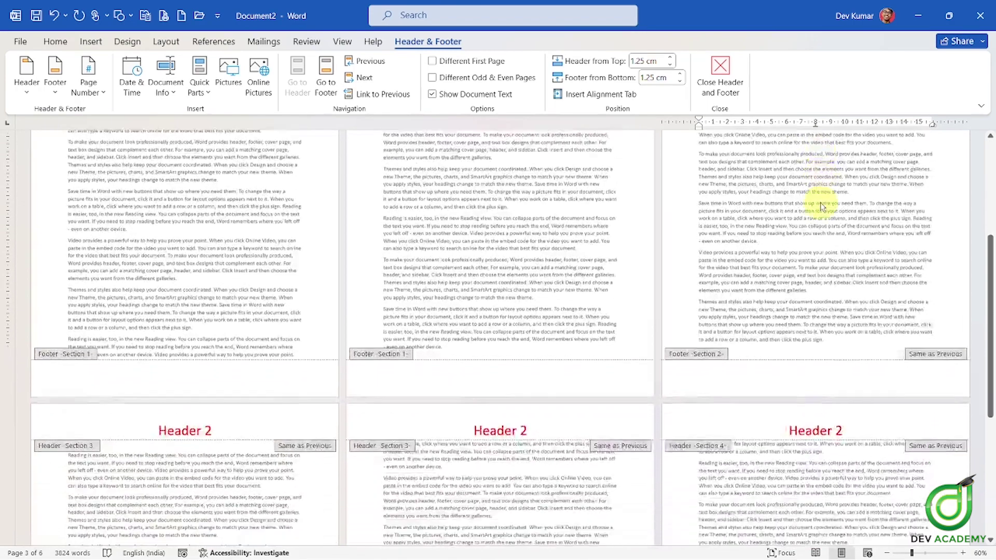
pyautogui.scroll(-1, 815, 200)
pyautogui.click(243, 390)
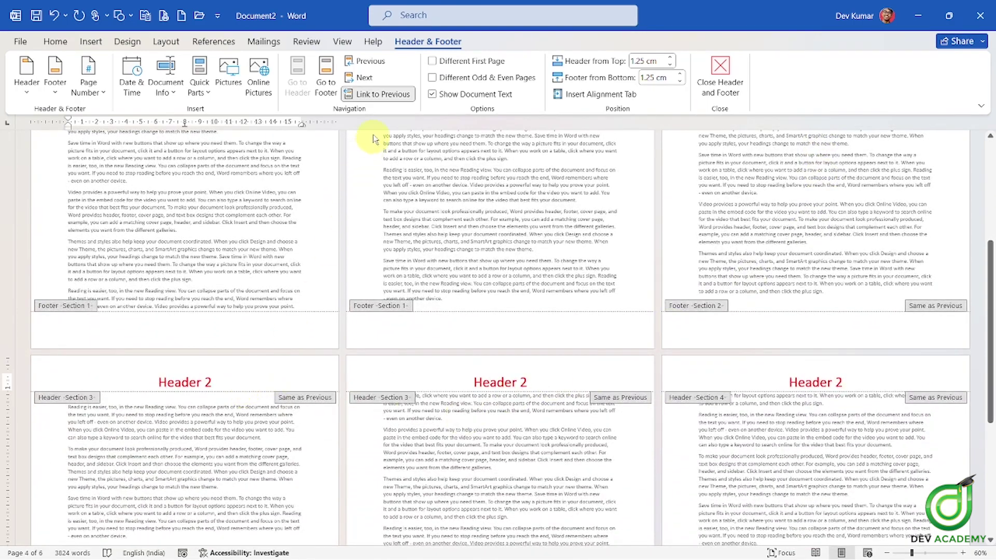
pyautogui.click(378, 94)
pyautogui.click(841, 164)
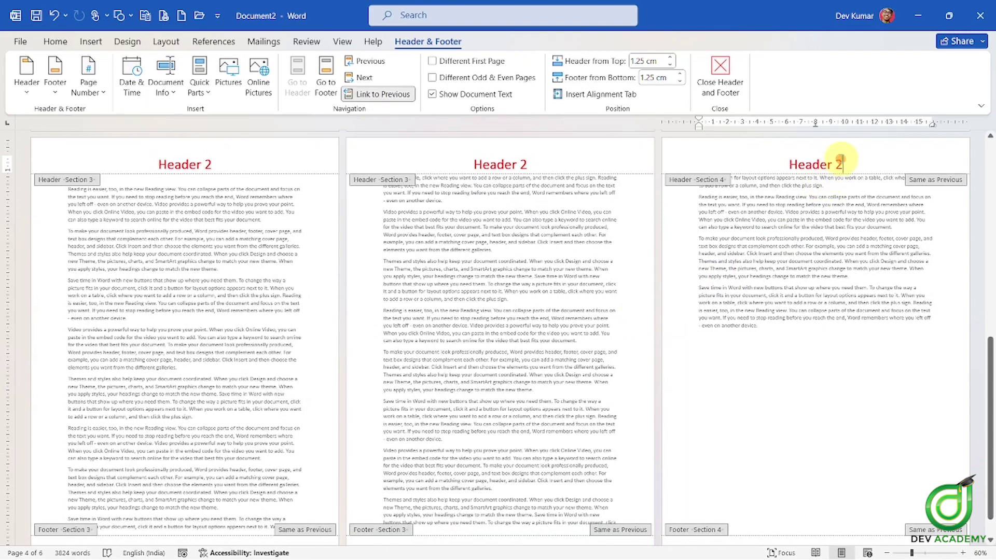
pyautogui.click(390, 97)
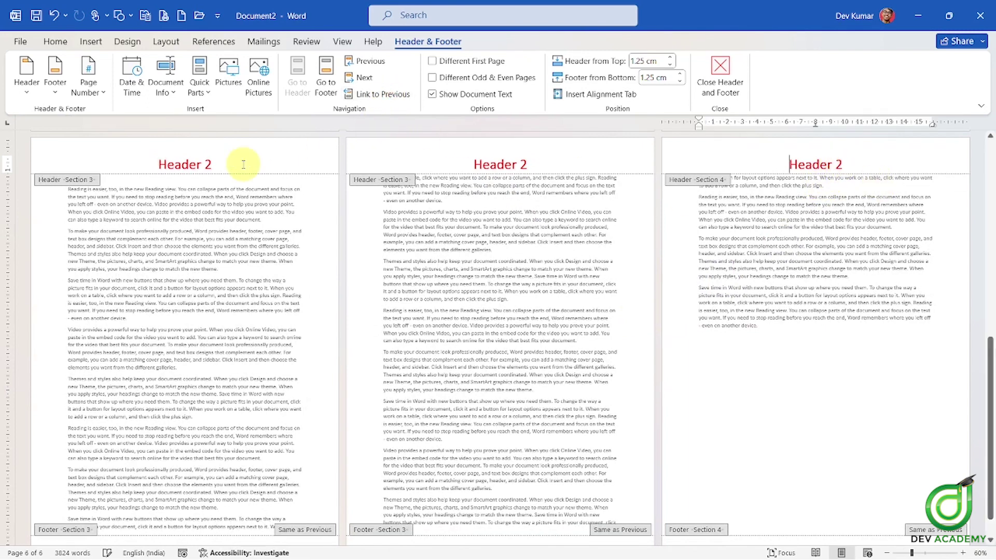
# Change the Section 3 header to Header 3 and the Section 4 header to Header 4
pyautogui.click(244, 163)
pyautogui.press('BackSpace')
pyautogui.press('BackSpace')
pyautogui.write('3')
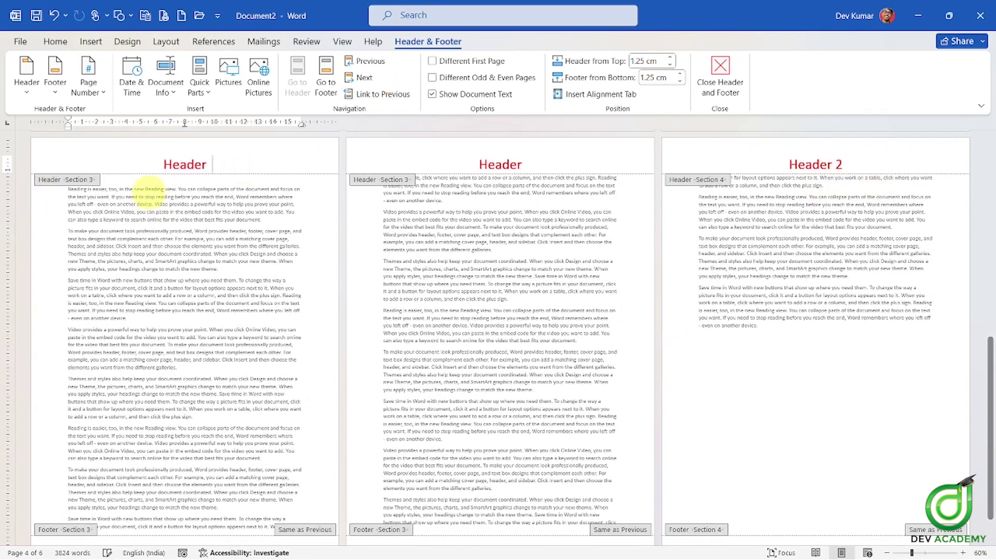
pyautogui.click(845, 163)
pyautogui.press('BackSpace')
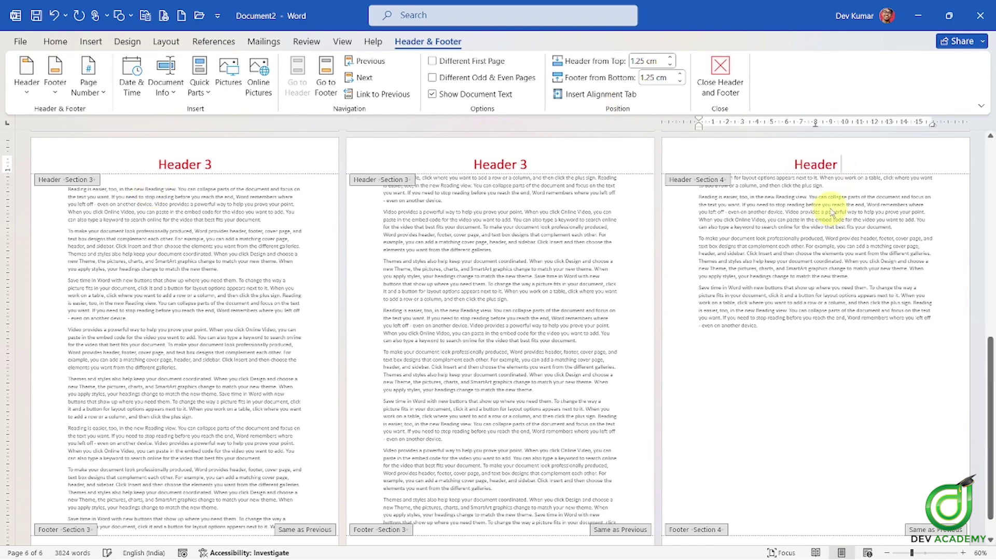
pyautogui.write('4')
# Review the section headers, then close header editing and return to the body text
pyautogui.scroll(2, 853, 185)
pyautogui.scroll(6, 551, 181)
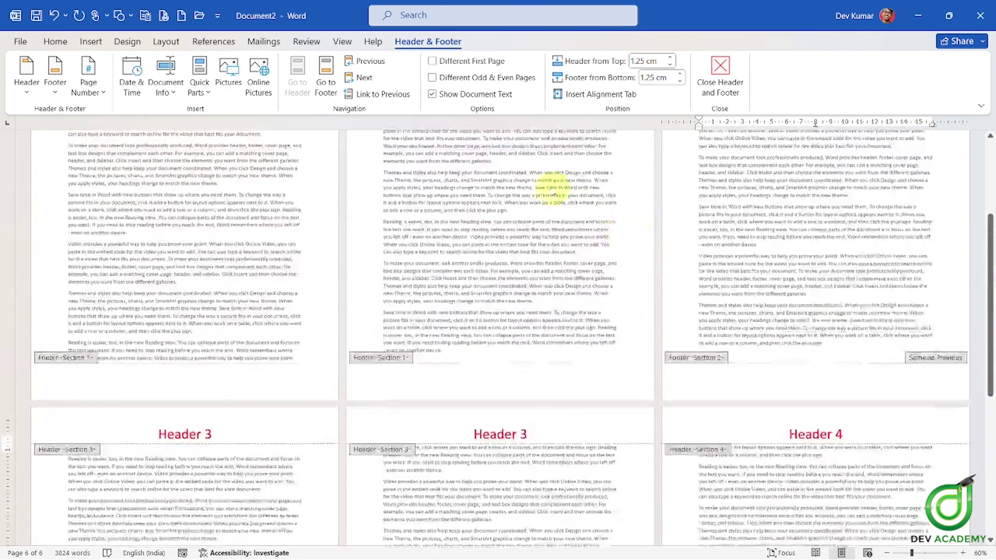
pyautogui.scroll(3, 412, 156)
pyautogui.scroll(2, 440, 183)
pyautogui.scroll(1, 332, 180)
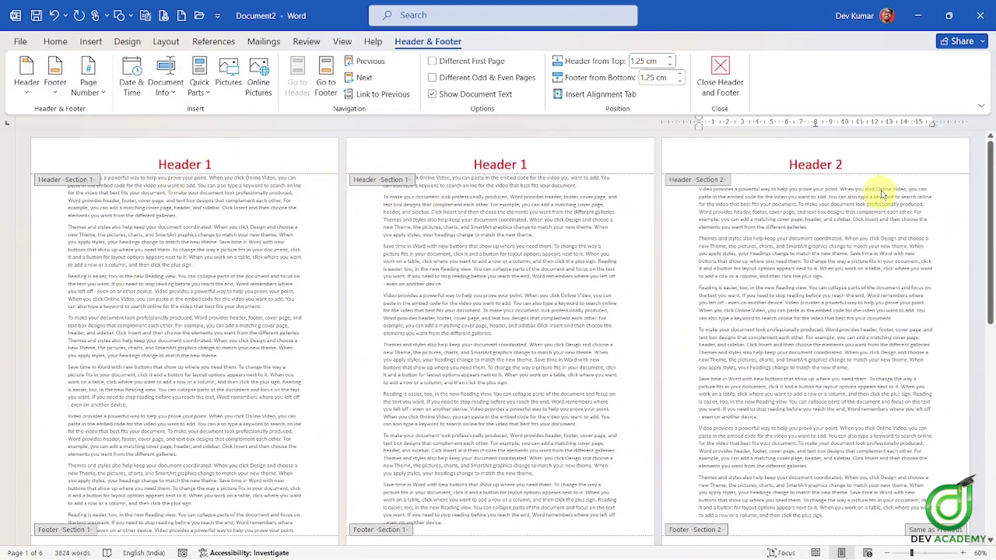
pyautogui.scroll(-5, 805, 216)
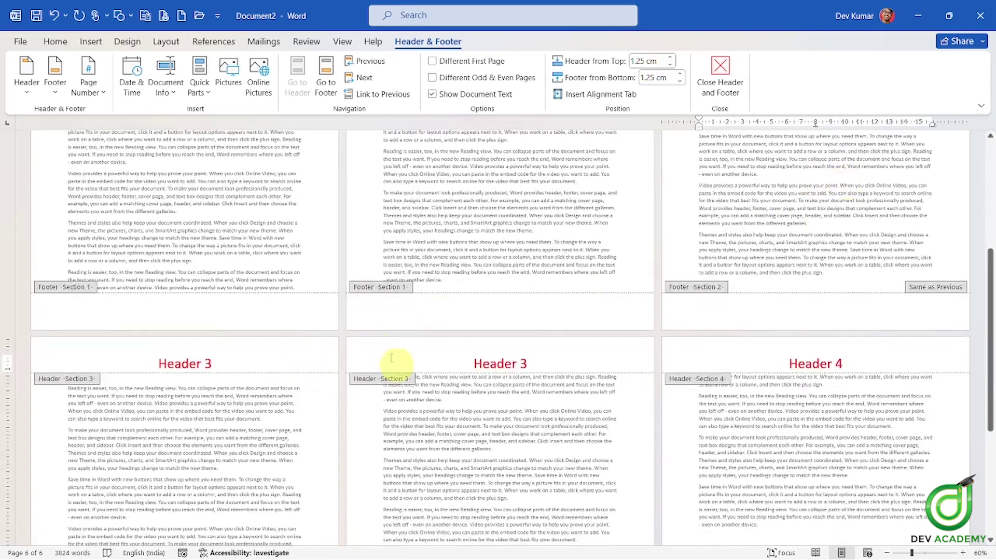
pyautogui.scroll(-1, 556, 379)
pyautogui.scroll(-3, 837, 343)
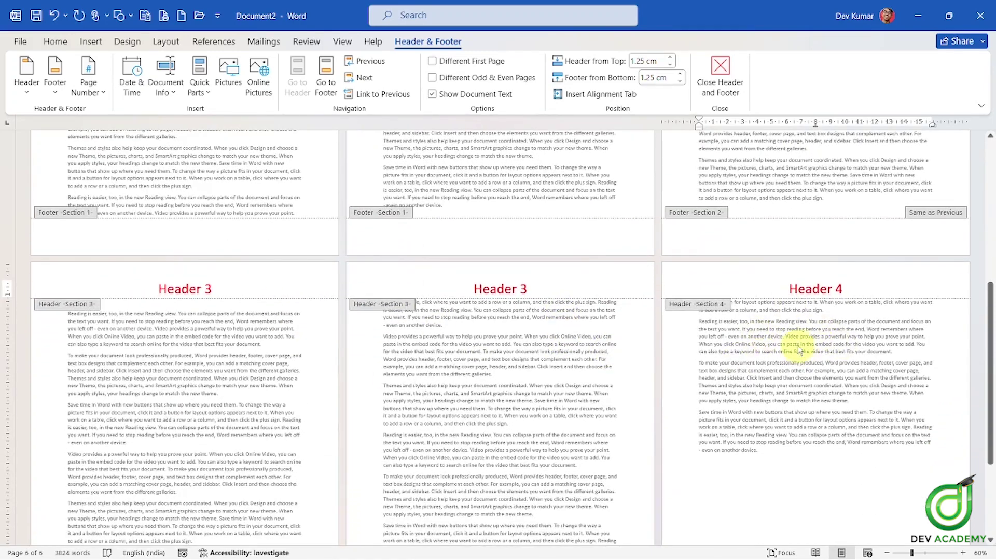
pyautogui.scroll(-5, 806, 358)
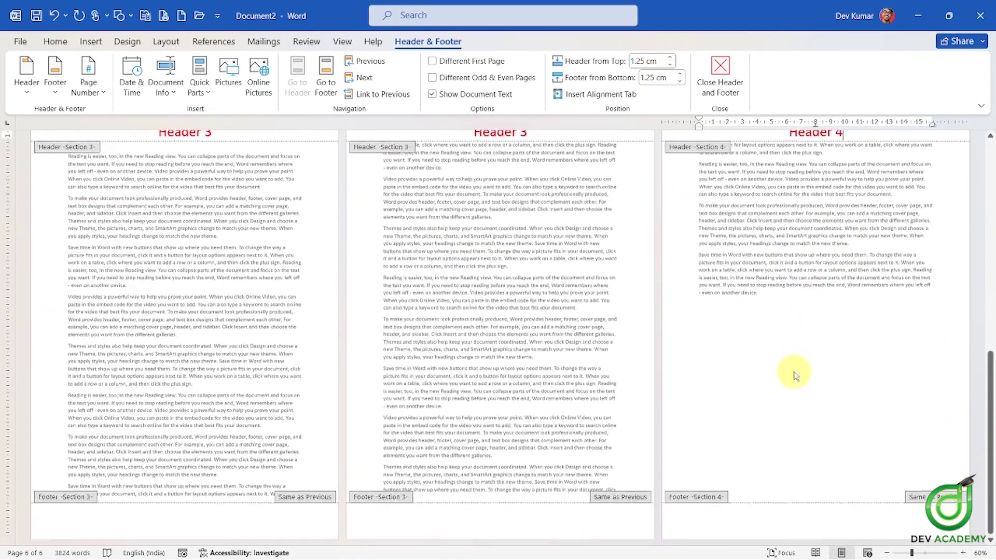
pyautogui.doubleClick(771, 322)
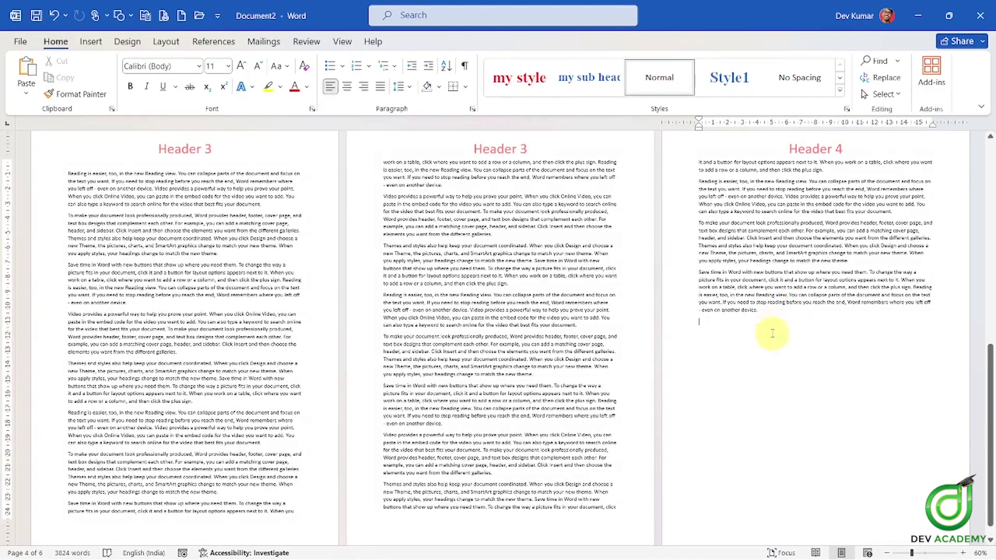
# Undo the last change and place the insertion point after the final paragraph
pyautogui.hotkey('ctrl', 'z')
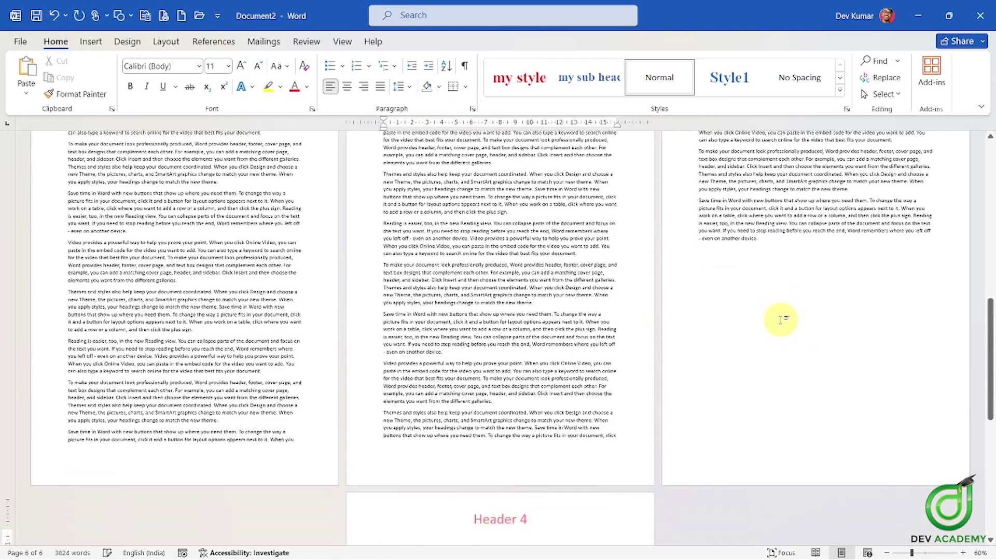
pyautogui.scroll(-7, 781, 320)
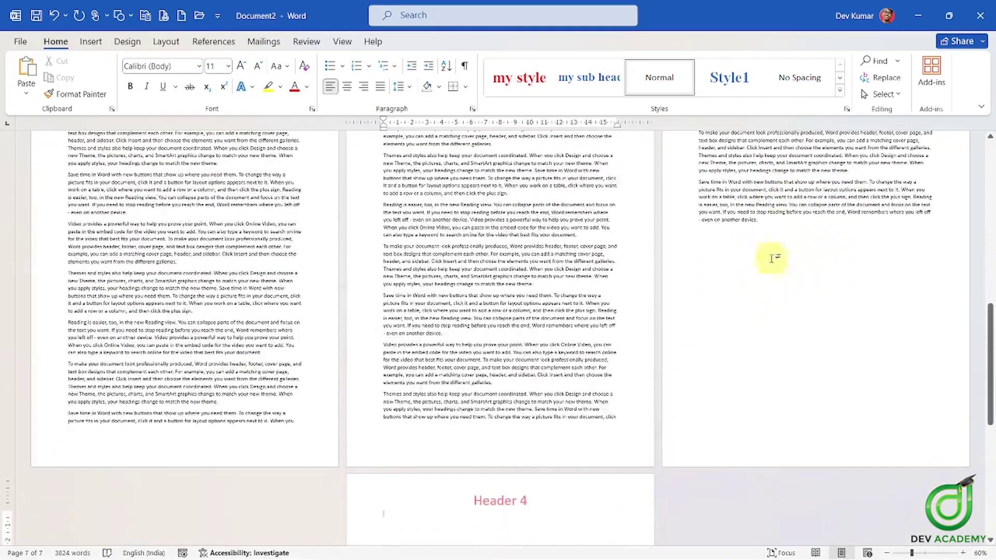
pyautogui.scroll(1, 779, 255)
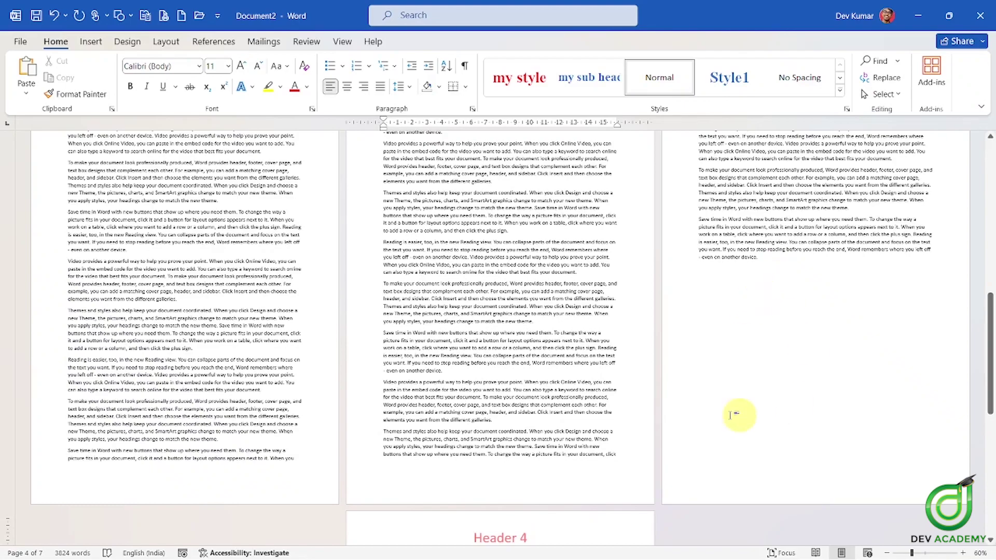
pyautogui.click(778, 277)
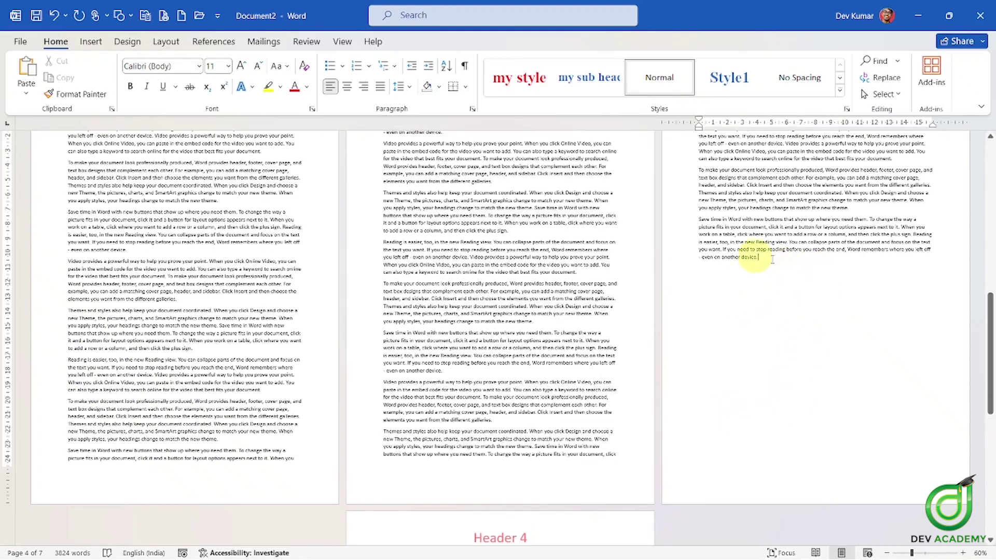
pyautogui.scroll(-2, 721, 358)
pyautogui.scroll(-2, 527, 474)
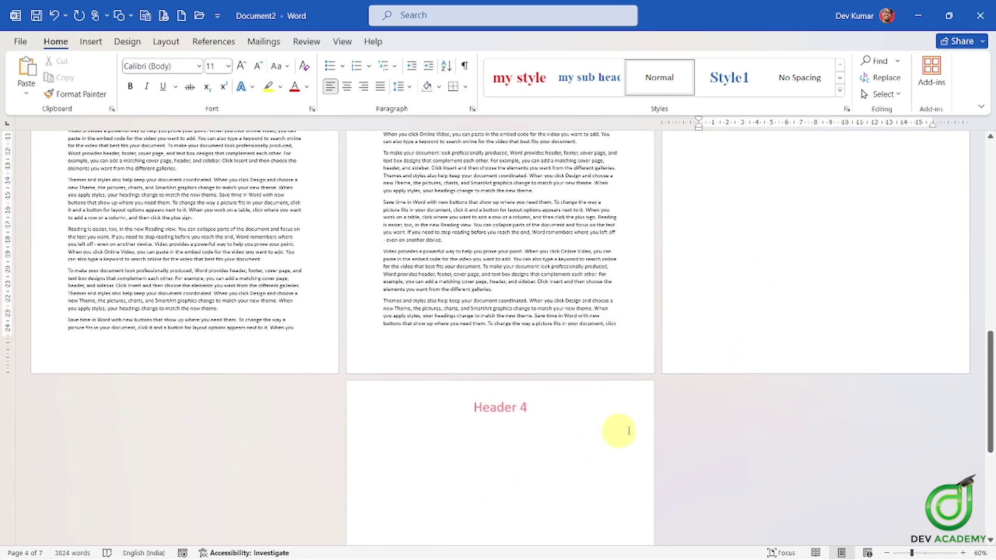
pyautogui.scroll(2, 726, 363)
pyautogui.scroll(1, 753, 231)
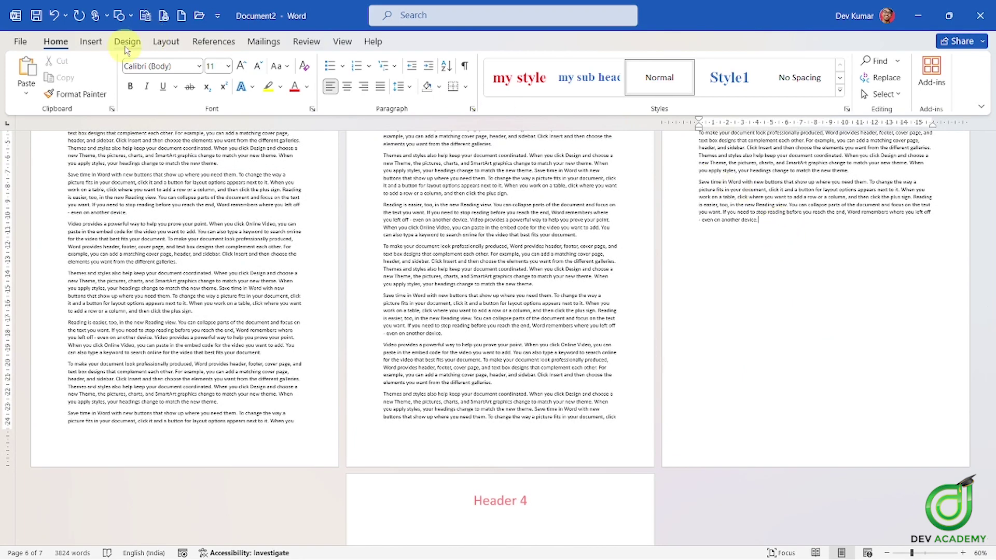
# Insert a Next Page section break from Layout > Breaks, adding new pages at the end
pyautogui.click(162, 41)
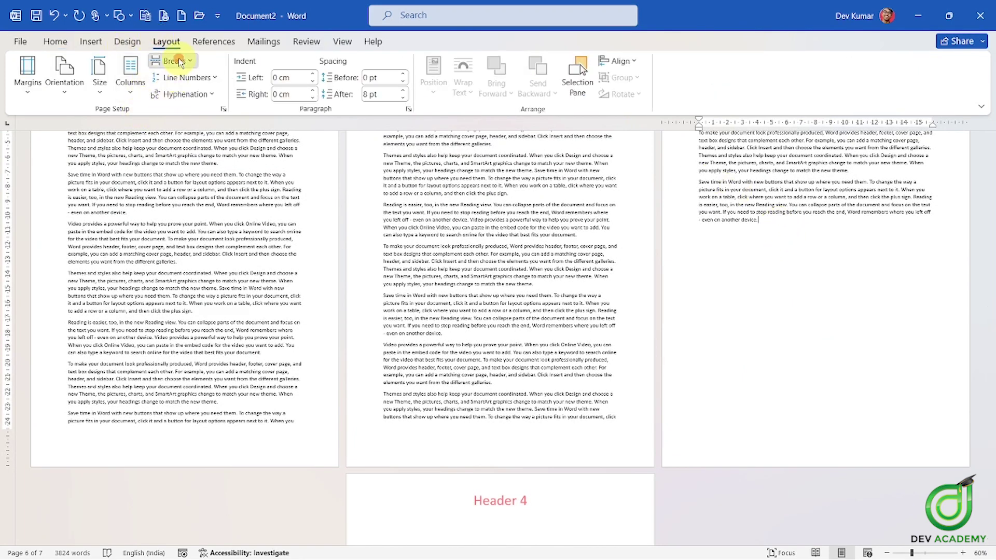
pyautogui.click(170, 61)
pyautogui.click(230, 245)
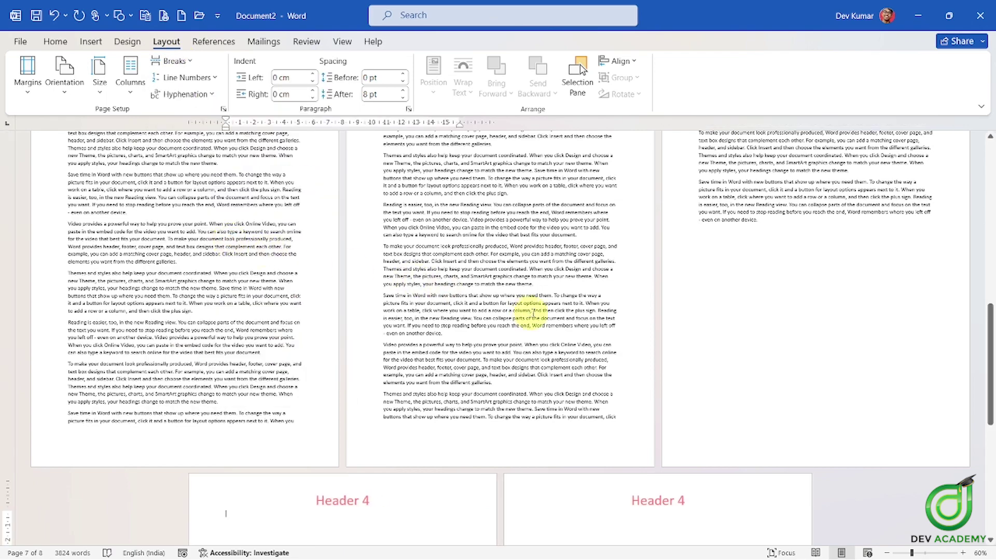
pyautogui.scroll(-5, 663, 302)
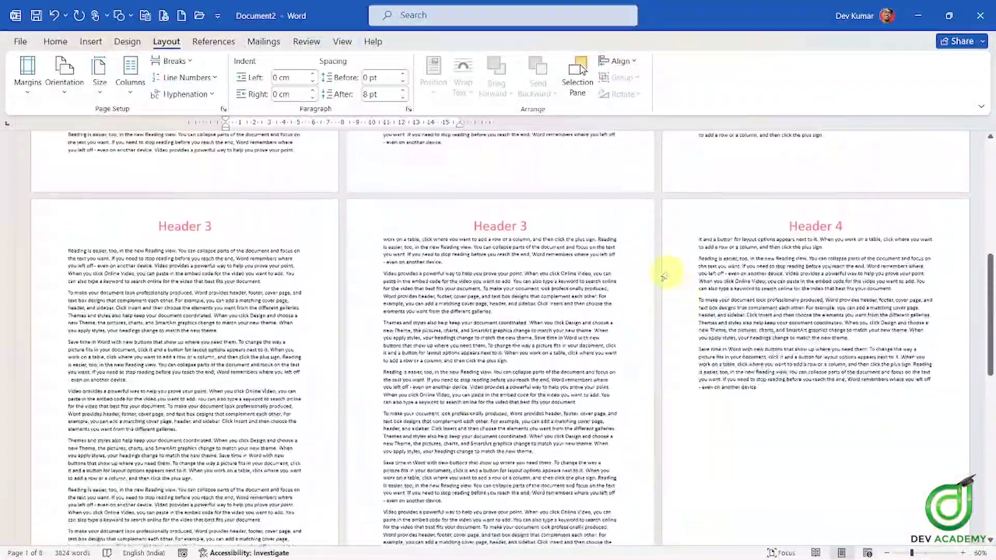
pyautogui.scroll(-4, 675, 290)
pyautogui.scroll(-3, 680, 283)
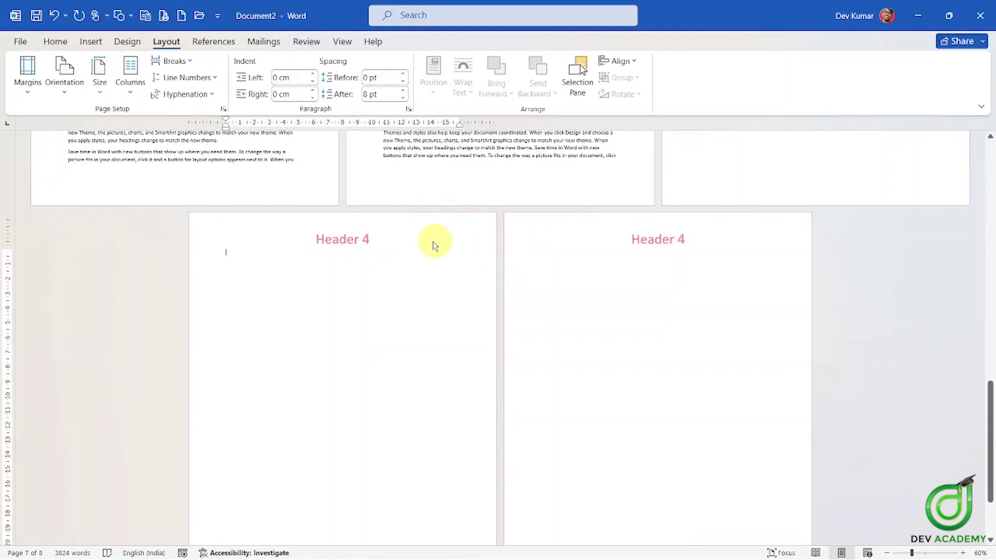
# Open header editing on the new last page, where Section 5 still shows Header 4
pyautogui.doubleClick(362, 242)
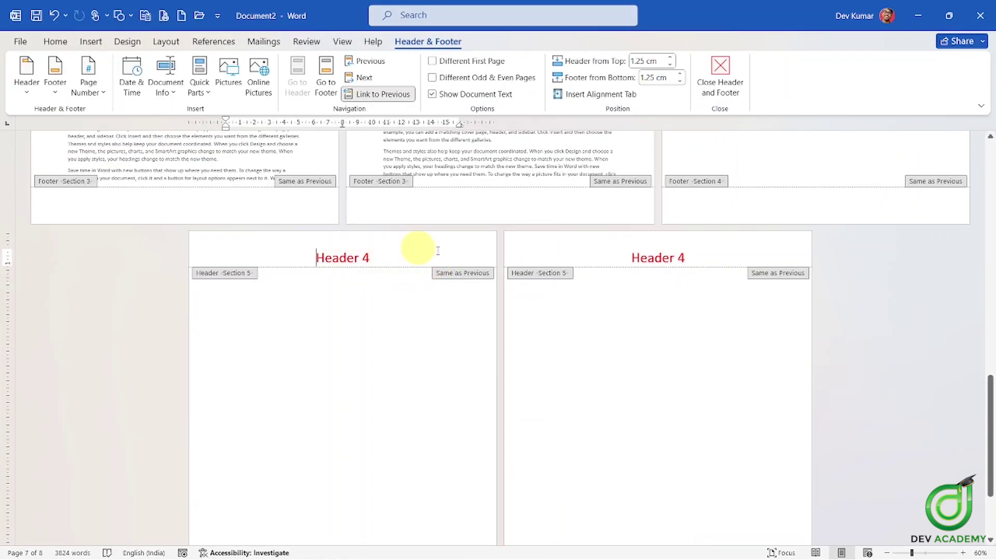
pyautogui.scroll(5, 675, 233)
pyautogui.scroll(2, 724, 249)
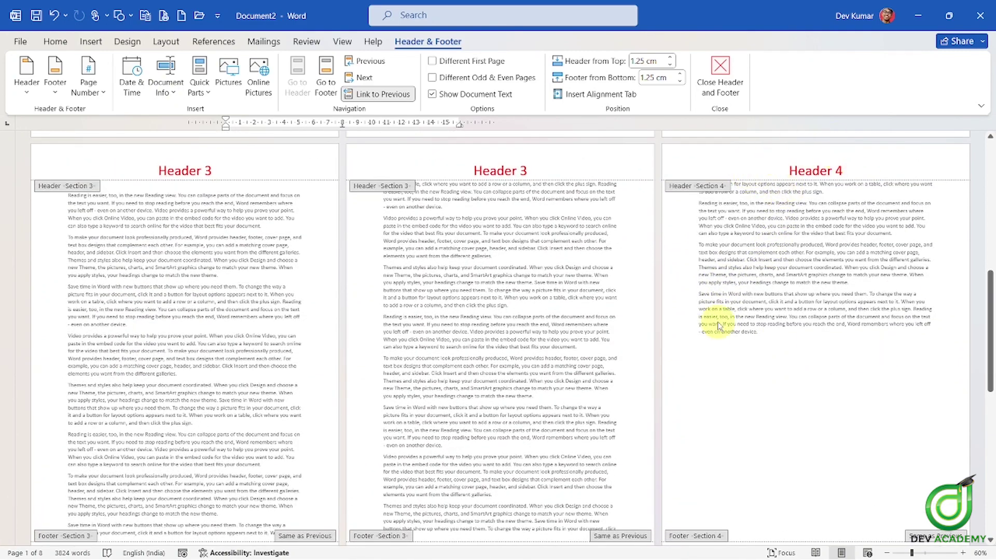
pyautogui.scroll(-3, 675, 322)
pyautogui.scroll(-2, 519, 364)
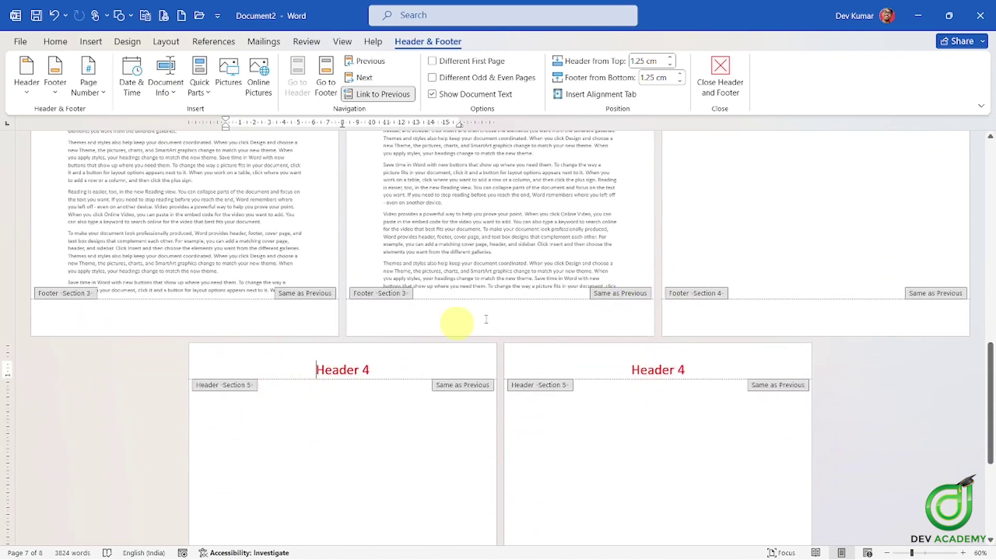
# Turn off Link to Previous for the Section 5 header
pyautogui.click(385, 93)
pyautogui.scroll(-4, 400, 263)
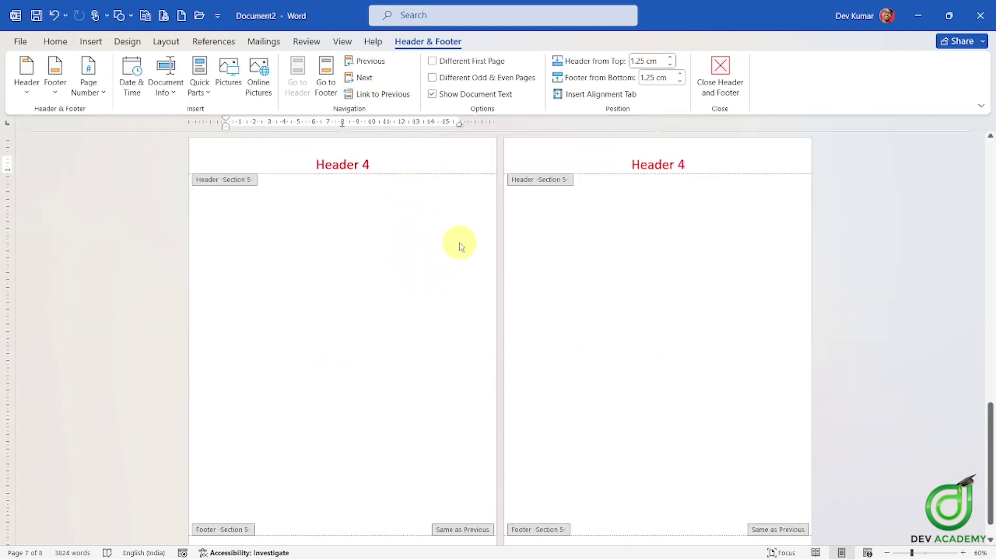
pyautogui.scroll(2, 575, 236)
pyautogui.scroll(3, 574, 237)
pyautogui.scroll(-2, 568, 316)
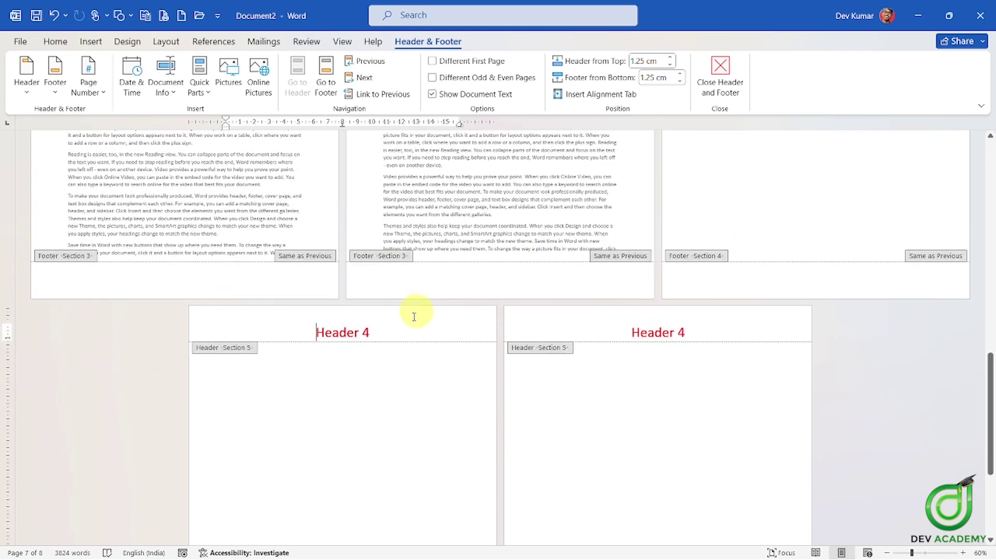
# Change the Section 5 header text from Header 4 to Header 5 and review the sections
pyautogui.click(403, 335)
pyautogui.press('BackSpace')
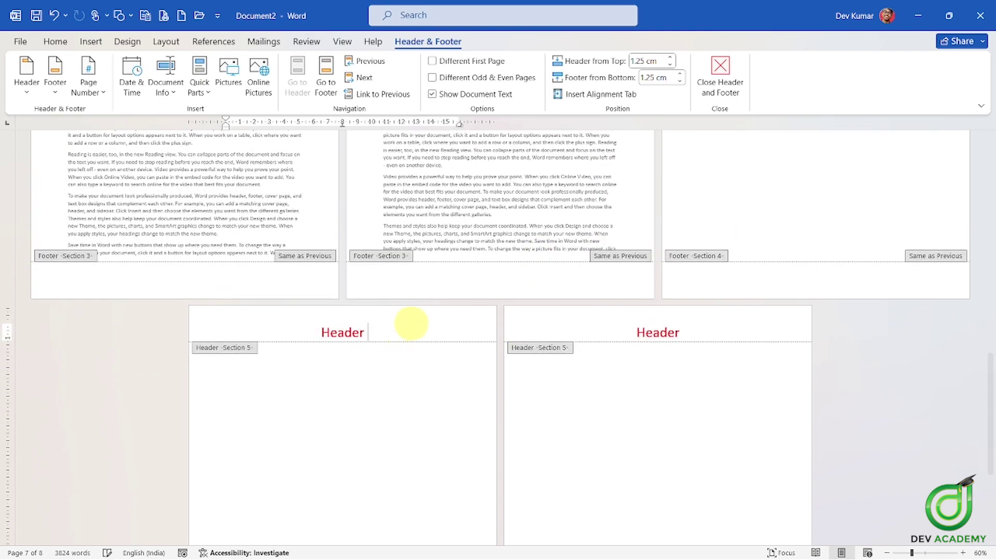
pyautogui.write('5')
pyautogui.scroll(3, 772, 232)
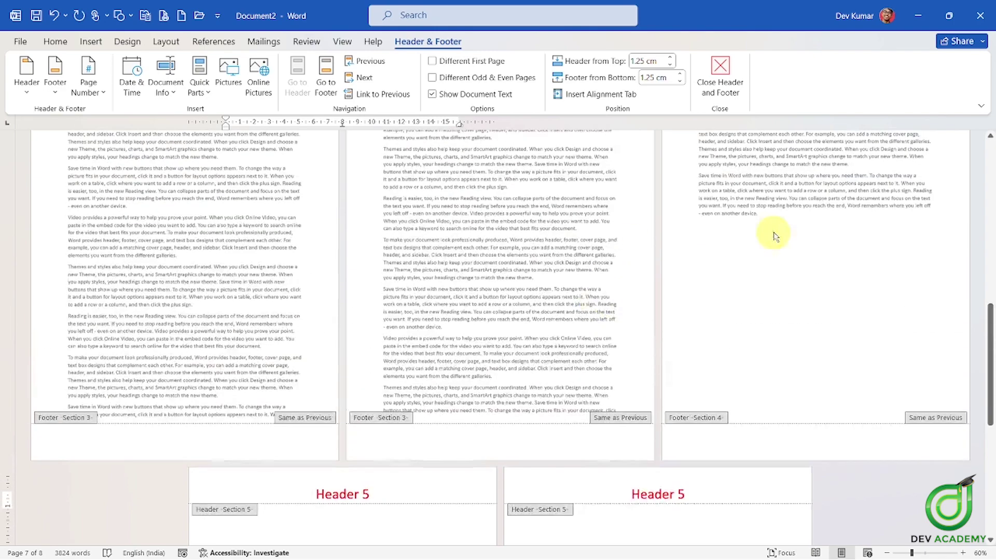
pyautogui.scroll(2, 834, 156)
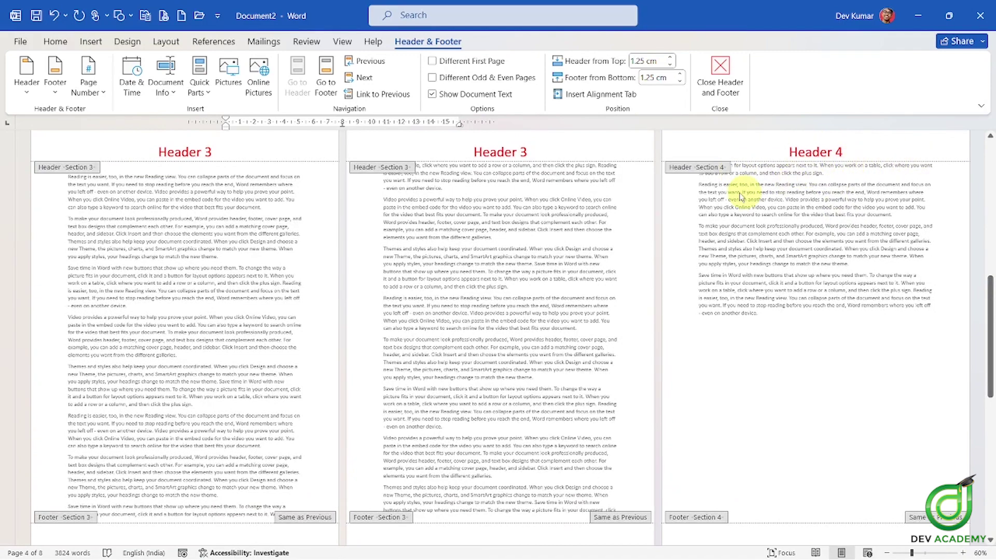
pyautogui.scroll(-2, 656, 207)
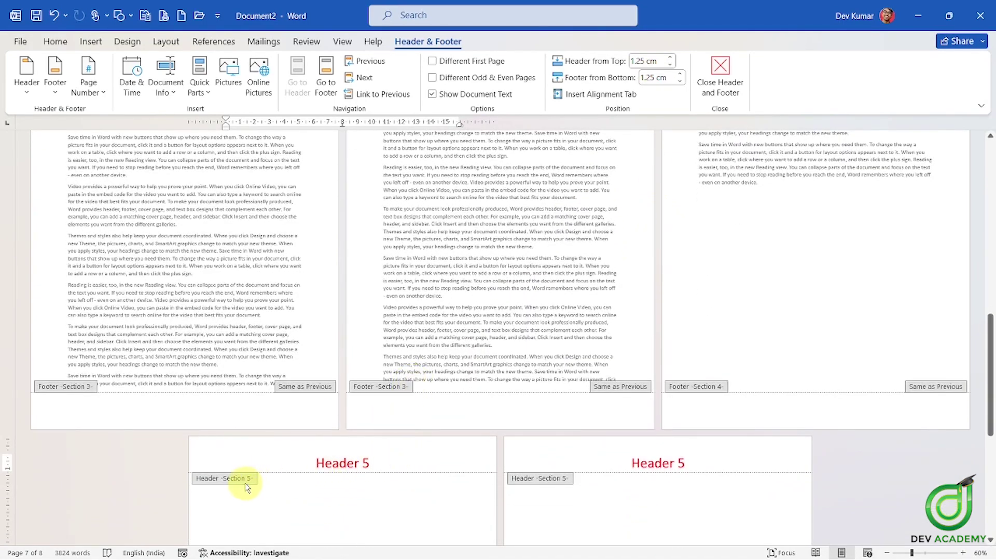
pyautogui.scroll(2, 833, 367)
pyautogui.scroll(1, 794, 291)
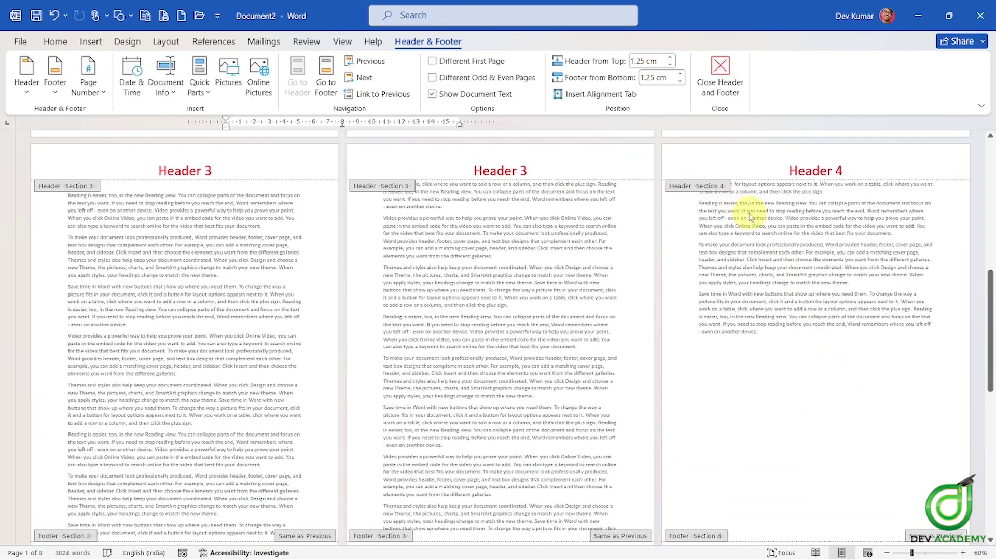
pyautogui.scroll(2, 747, 213)
pyautogui.scroll(1, 711, 207)
pyautogui.scroll(3, 571, 291)
pyautogui.scroll(-3, 663, 296)
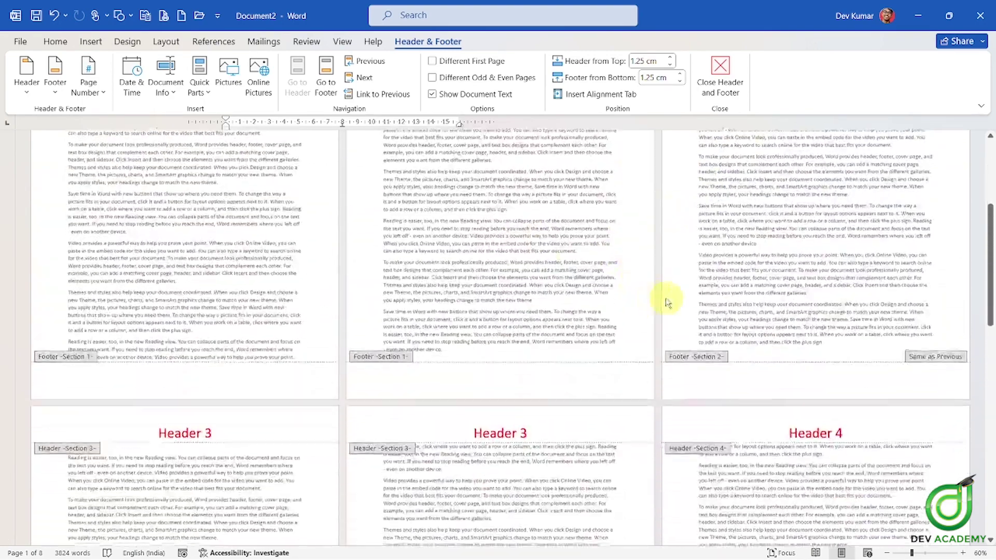
pyautogui.scroll(-2, 678, 294)
pyautogui.scroll(-3, 789, 299)
# Close header editing and place the insertion point back in the body text
pyautogui.doubleClick(787, 296)
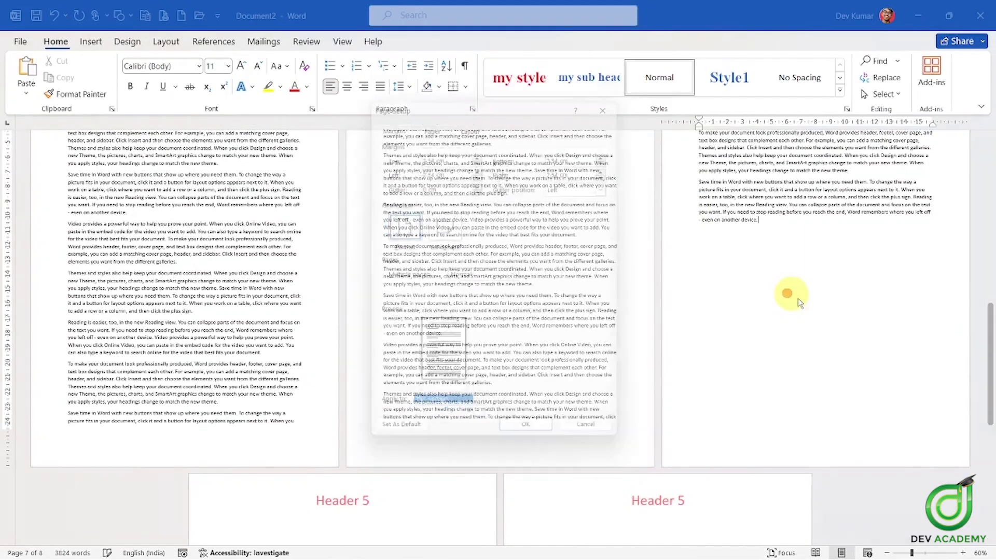
pyautogui.click(604, 502)
pyautogui.scroll(2, 774, 390)
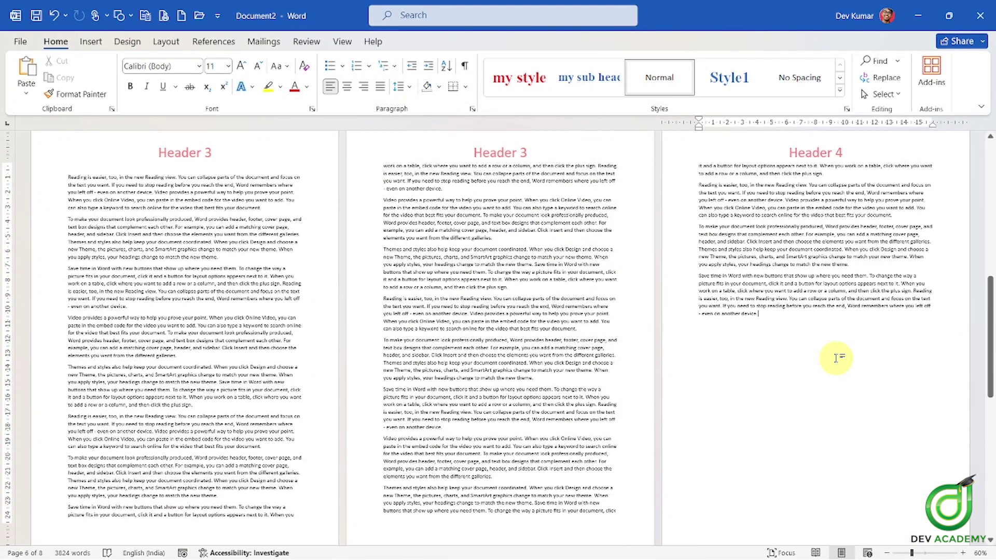
pyautogui.scroll(-2, 789, 340)
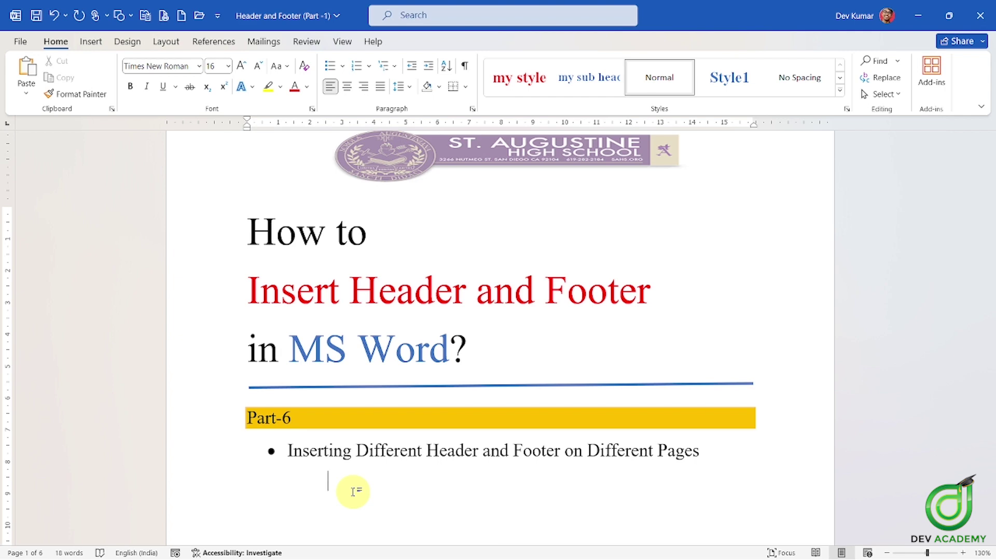
# Add the text 'ab' at the start of the title page header, then close the header
pyautogui.scroll(-2, 353, 492)
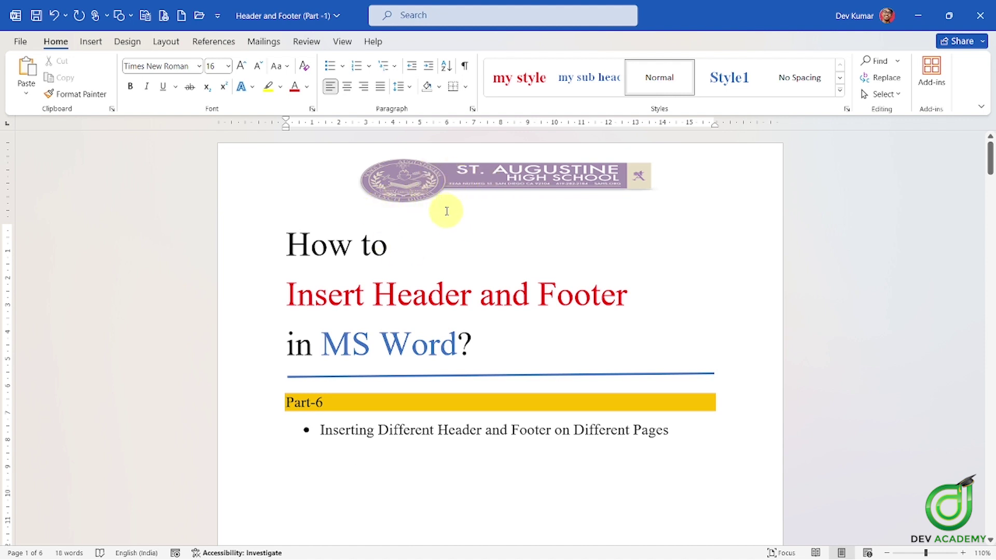
pyautogui.doubleClick(316, 169)
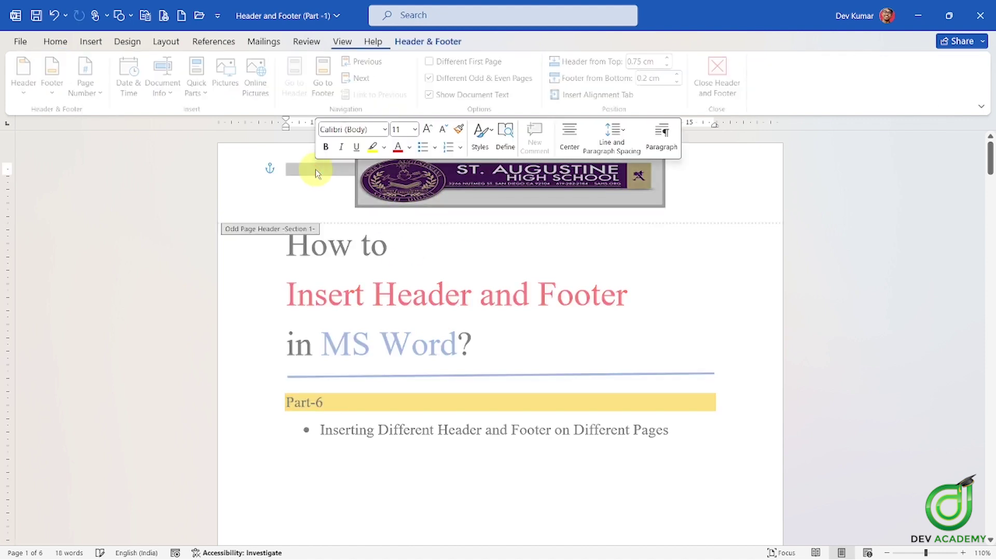
pyautogui.click(296, 180)
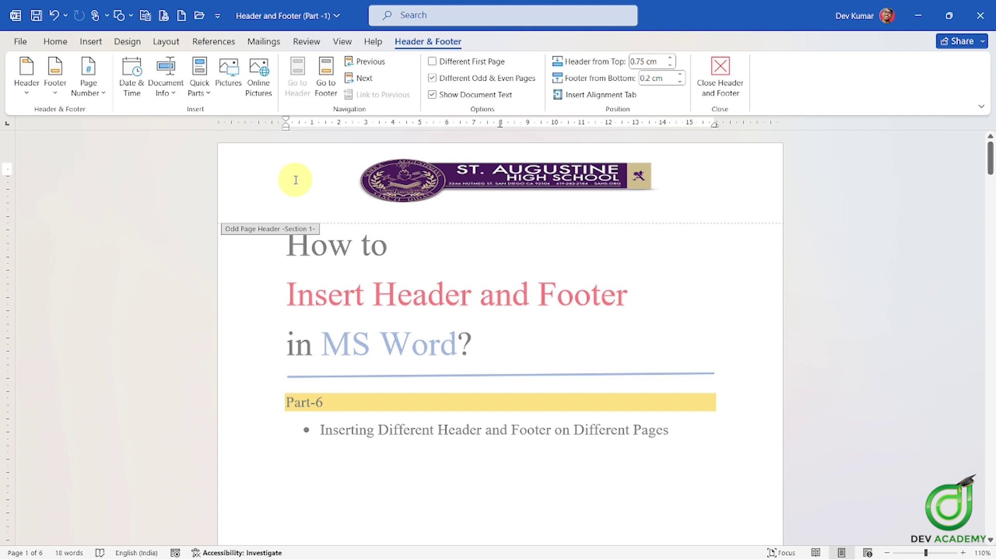
pyautogui.write('abc')
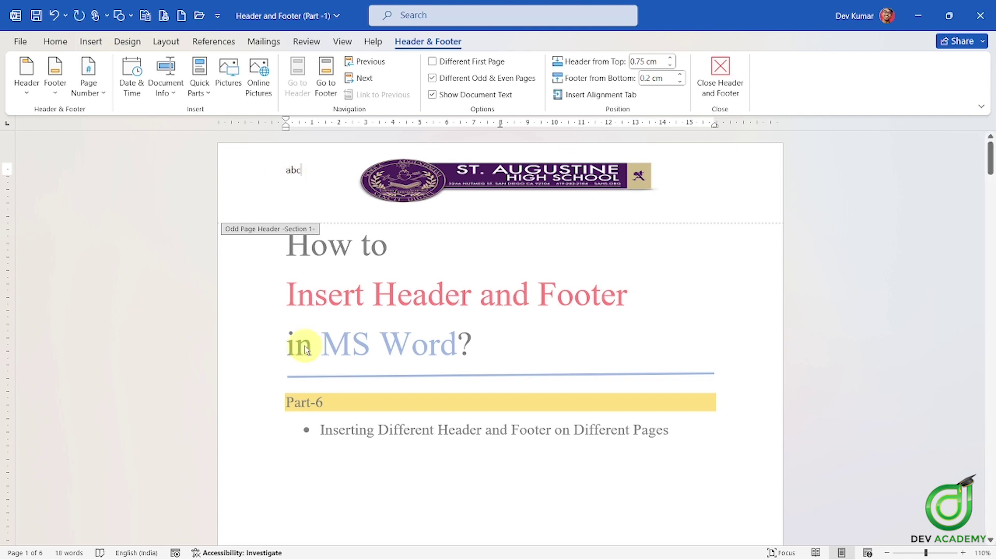
pyautogui.doubleClick(305, 345)
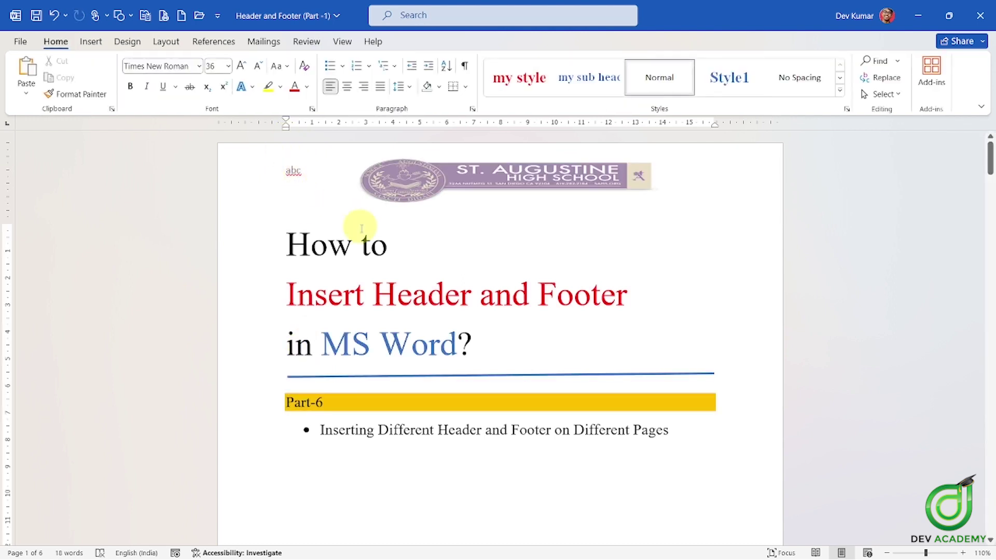
# Click through the title words, reopening and closing the title page header once more
pyautogui.click(351, 257)
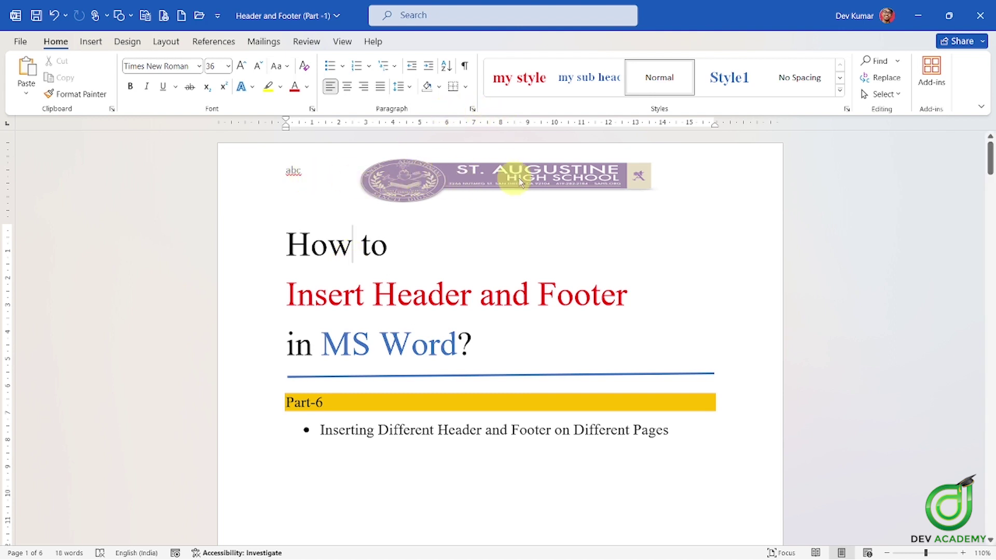
pyautogui.click(371, 247)
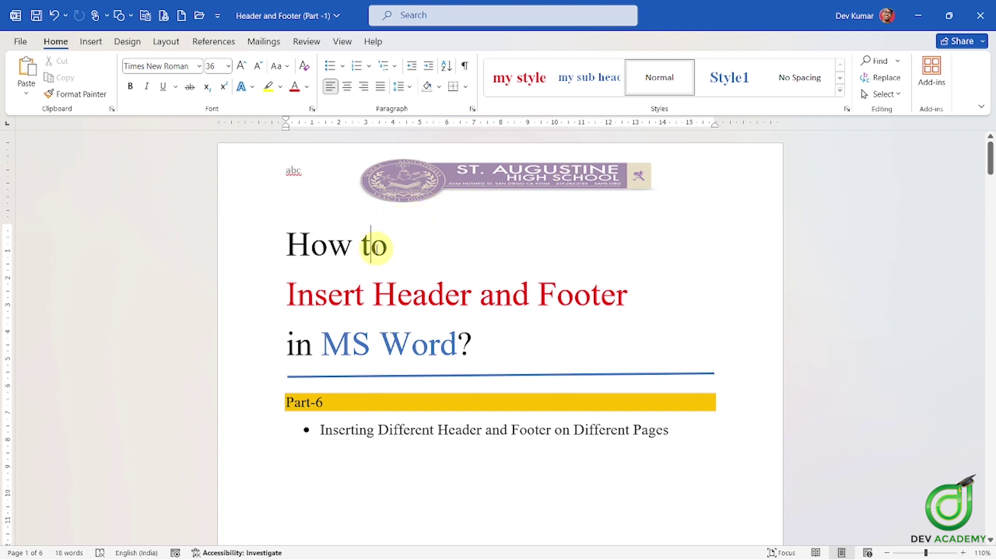
pyautogui.click(343, 300)
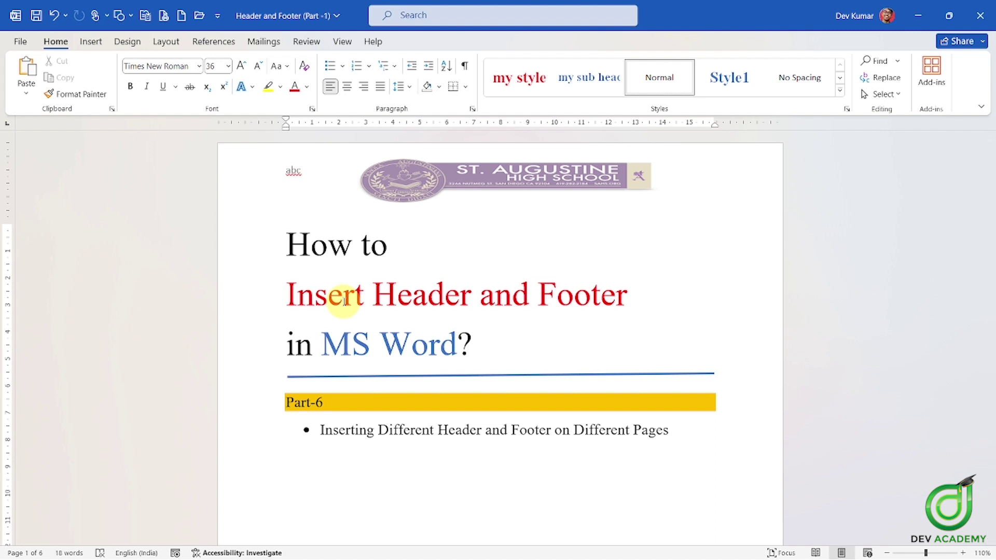
pyautogui.doubleClick(335, 181)
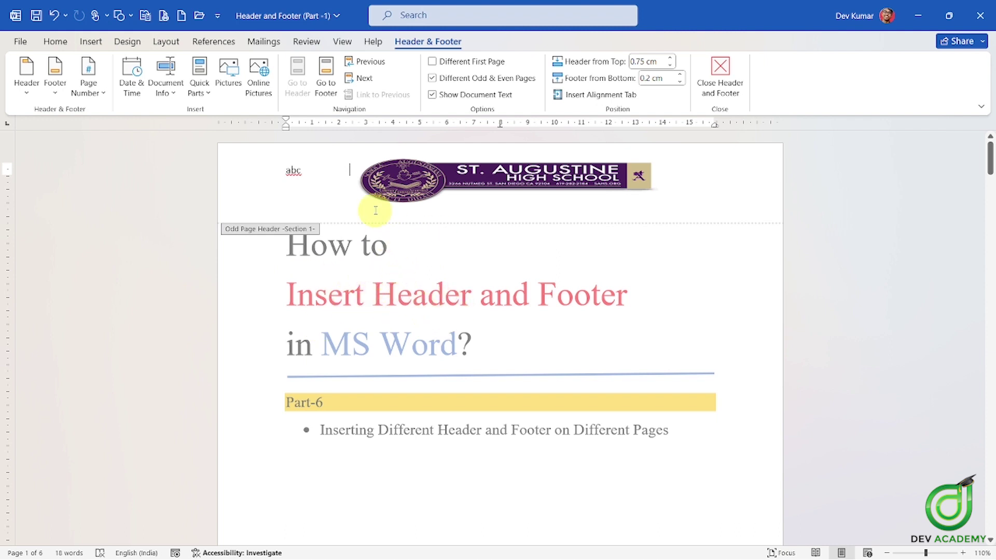
pyautogui.doubleClick(354, 318)
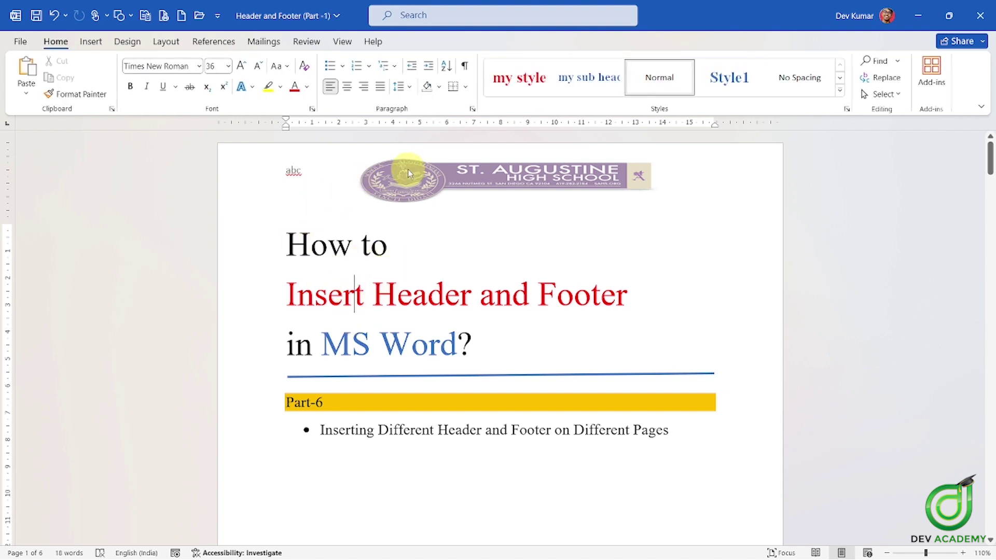
pyautogui.click(397, 296)
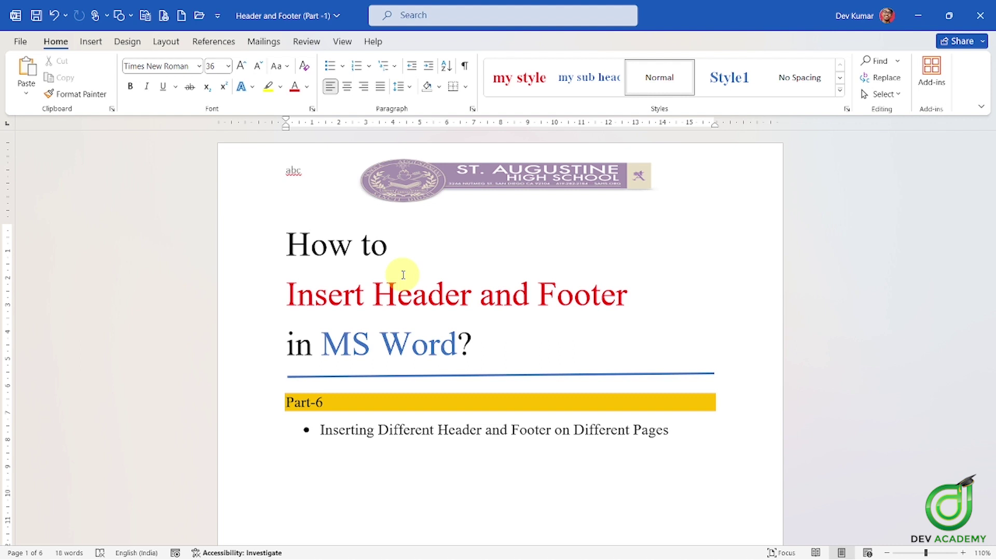
pyautogui.hotkey('ctrl', 'p')
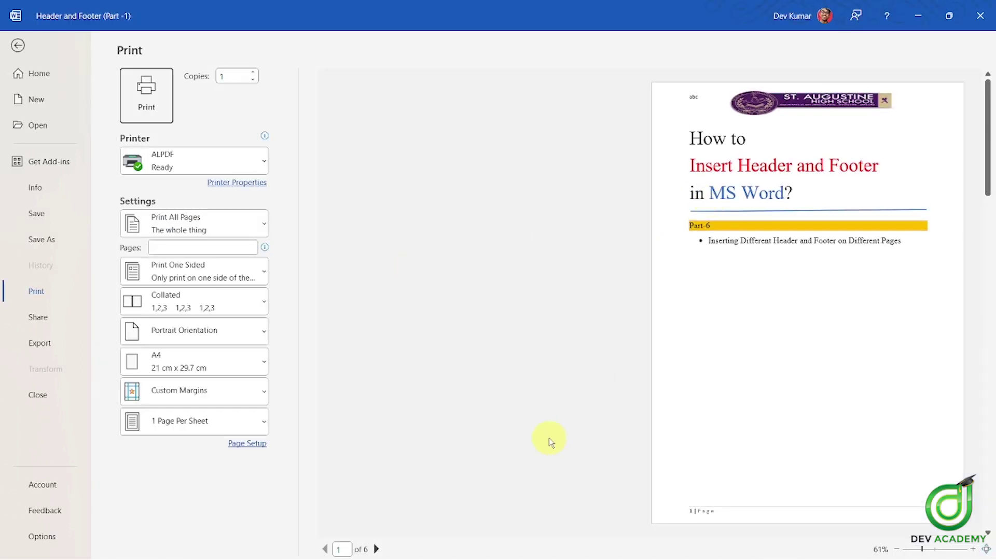
pyautogui.moveTo(923, 549); pyautogui.dragTo(937, 549)
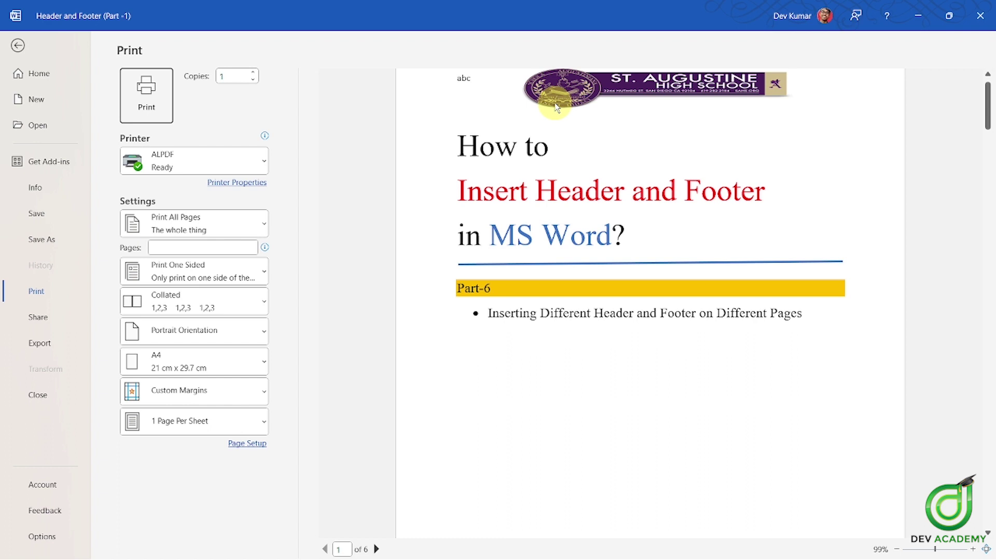
pyautogui.click(18, 45)
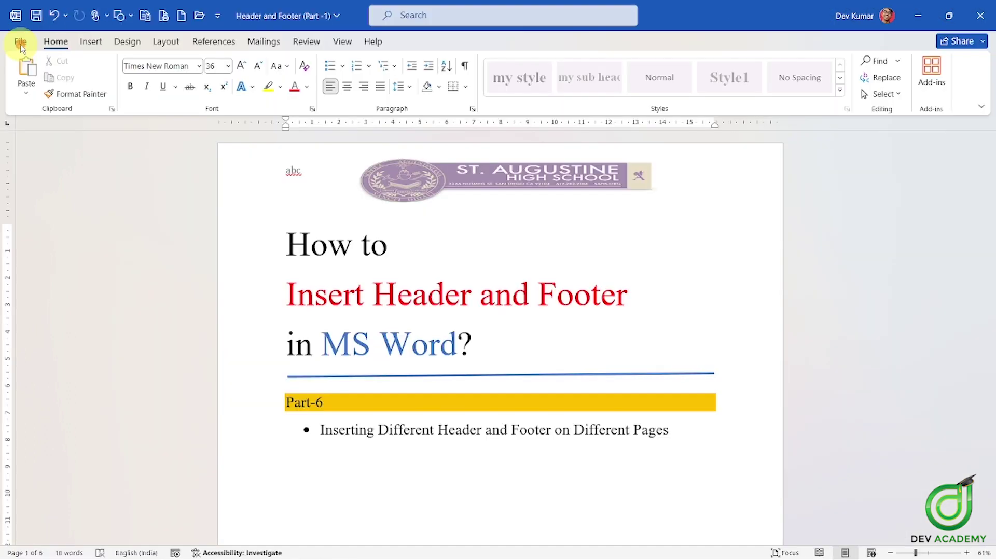
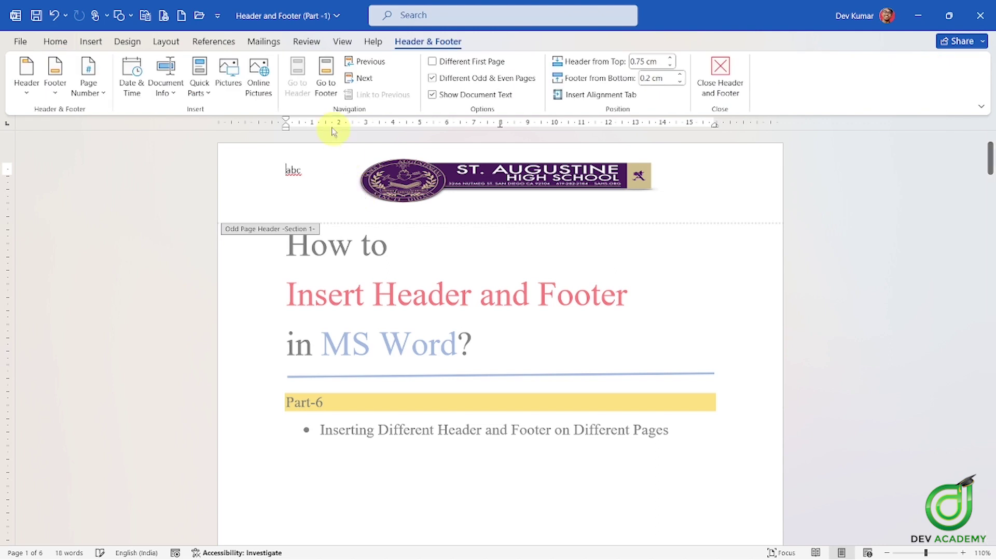
# Jump to the odd-page '1 | Page' footer, return to the body text, and cancel Page Setup unchanged
pyautogui.click(326, 83)
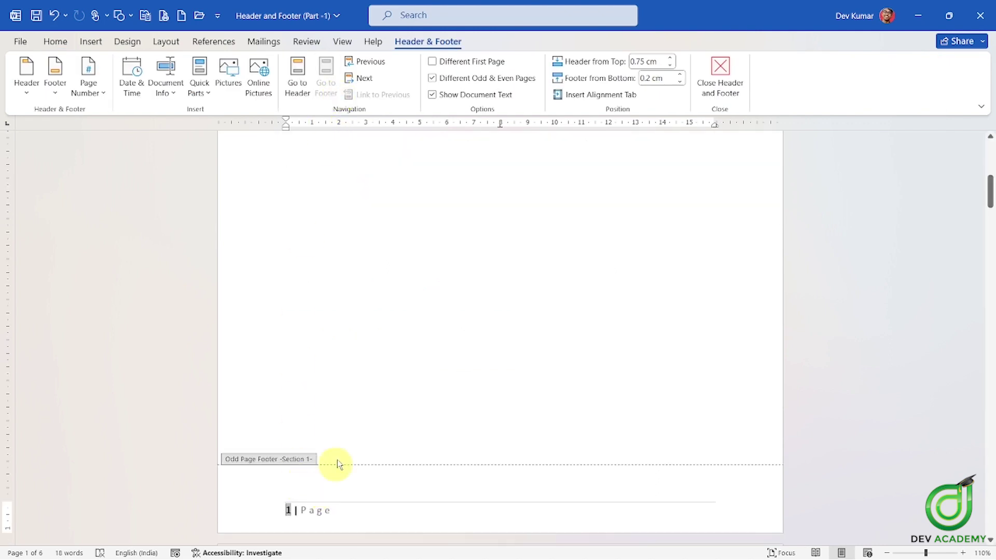
pyautogui.doubleClick(363, 419)
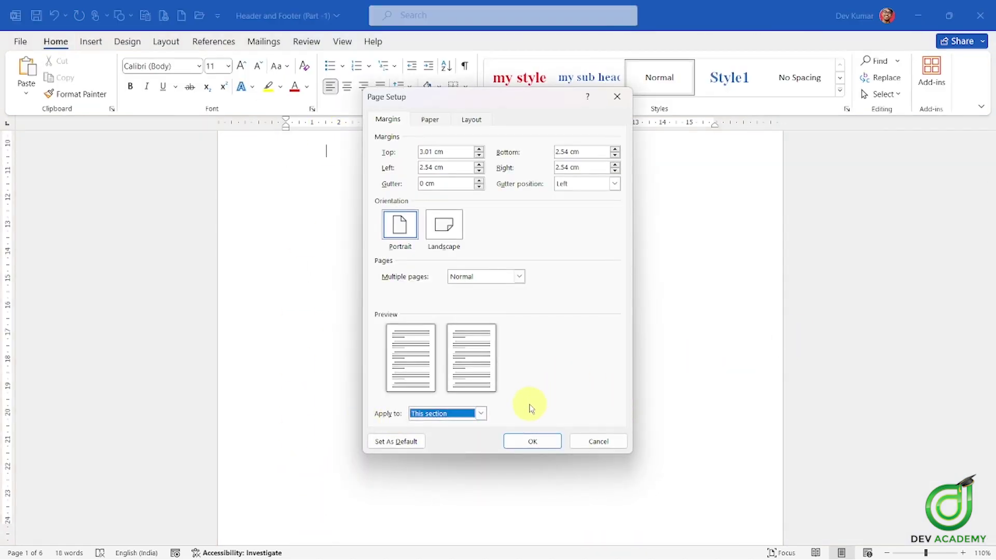
pyautogui.click(603, 440)
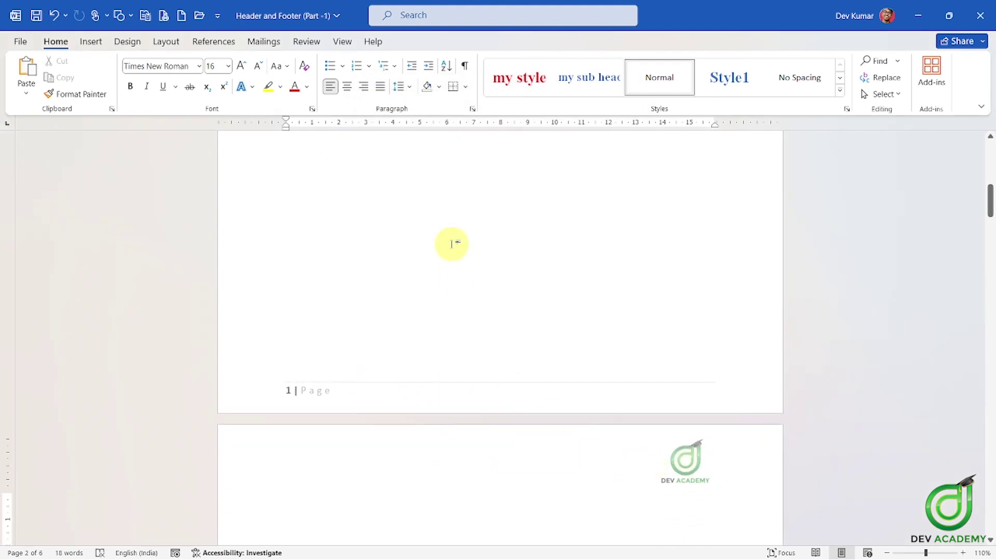
pyautogui.press('Up')
pyautogui.press('Up')
pyautogui.press('Up')
pyautogui.scroll(4, 452, 244)
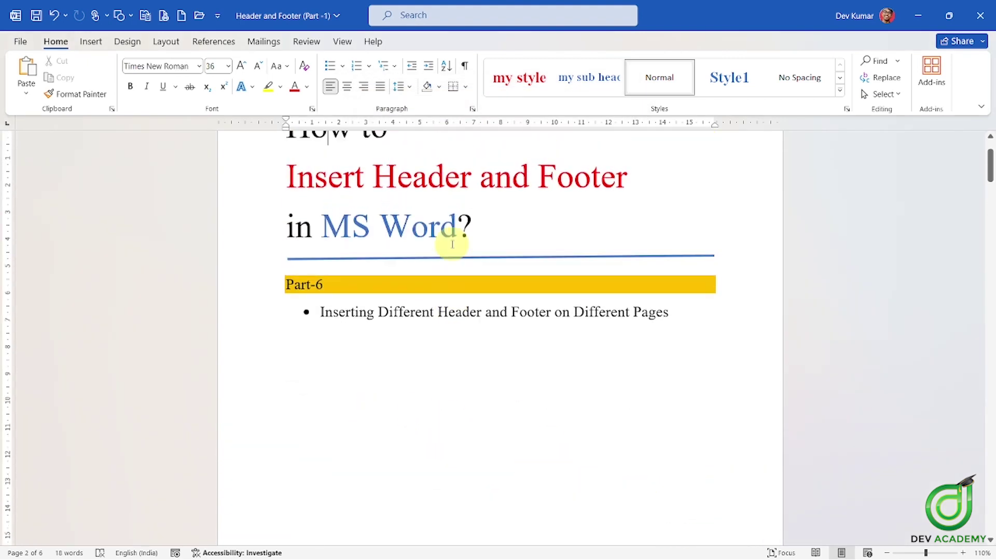
pyautogui.scroll(1, 456, 241)
pyautogui.doubleClick(366, 394)
pyautogui.press('Up')
pyautogui.press('Up')
pyautogui.press('Up')
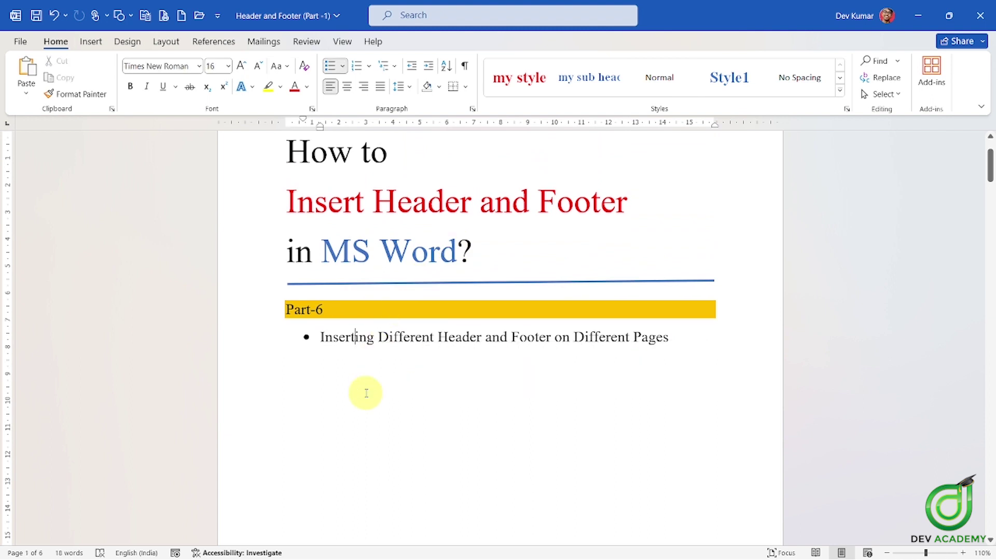
pyautogui.press('Up')
pyautogui.press('Up')
pyautogui.click(367, 393)
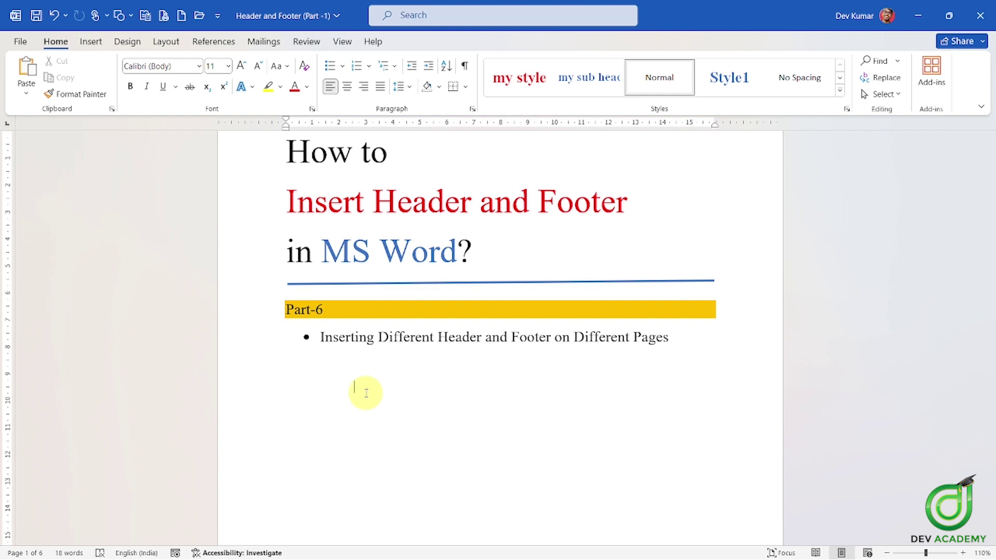
pyautogui.press('Up')
pyautogui.press('Up')
pyautogui.press('Up')
pyautogui.press('Up')
pyautogui.press('Up')
pyautogui.click(370, 408)
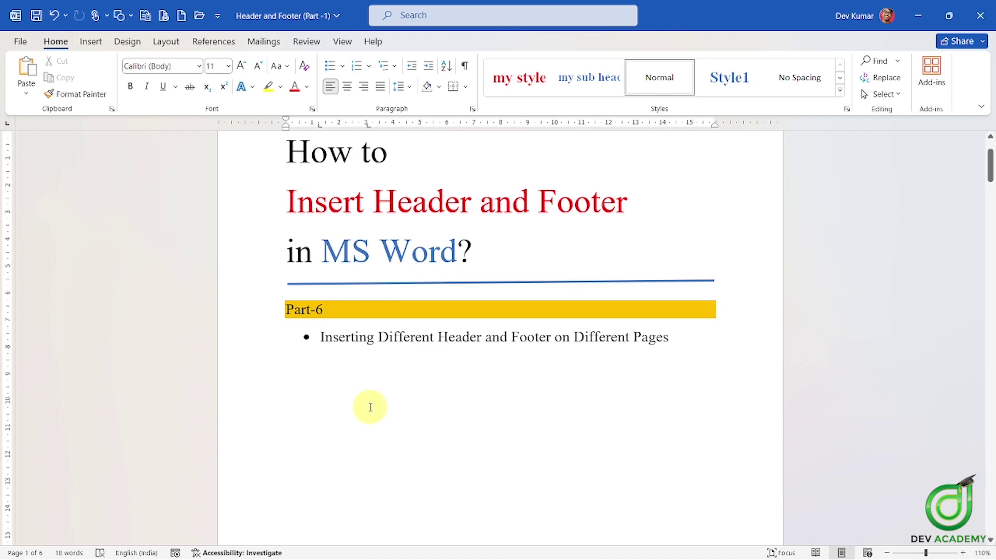